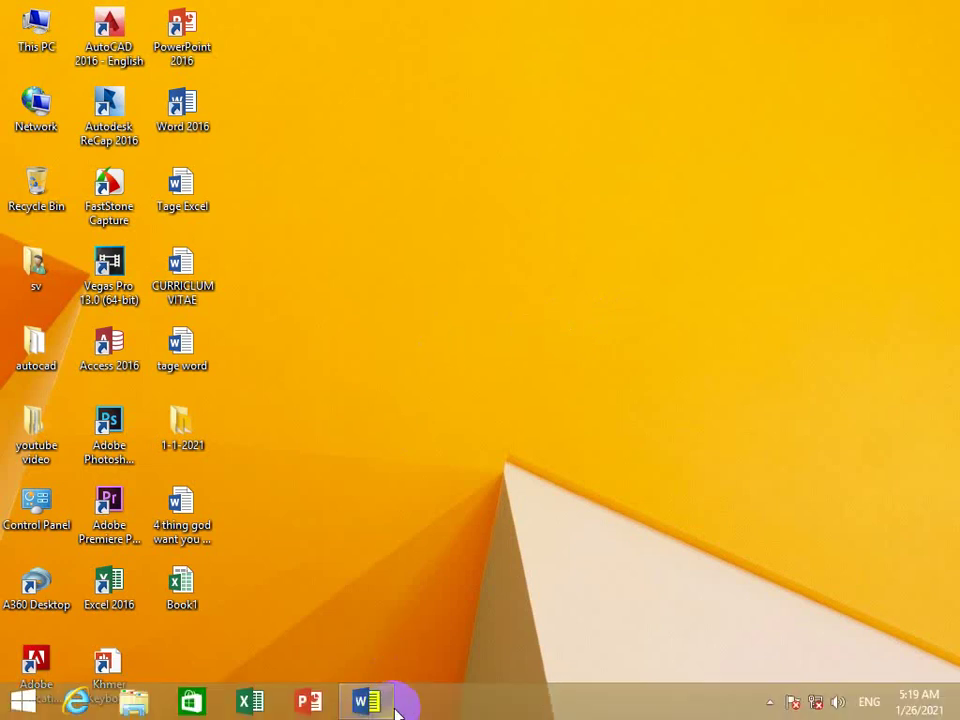
Step: Type MISSION on page 4 at 22 pt in an outlined text effect style
{"action": "left_click", "coordinate": [385, 706]}
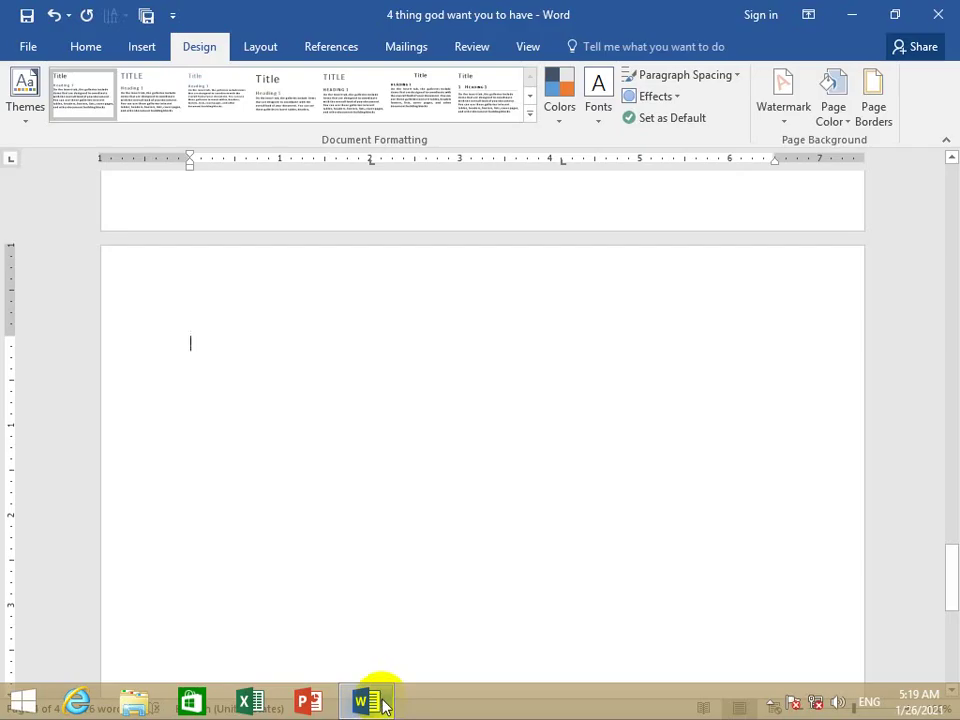
{"action": "scroll", "coordinate": [200, 340], "scroll_direction": "down", "scroll_amount": 1}
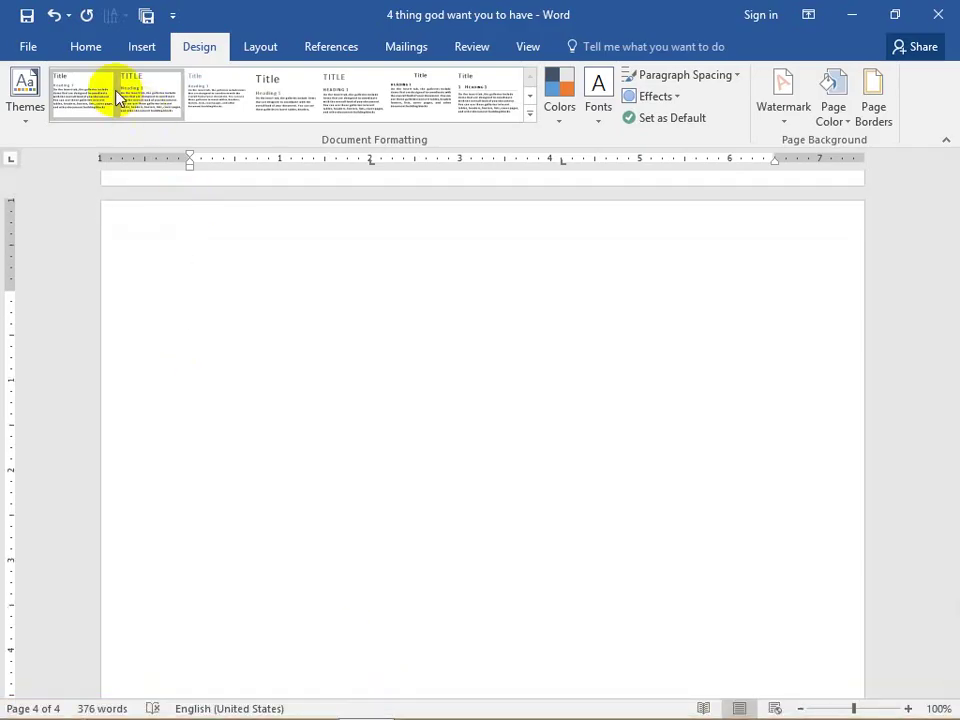
{"action": "left_click", "coordinate": [86, 47]}
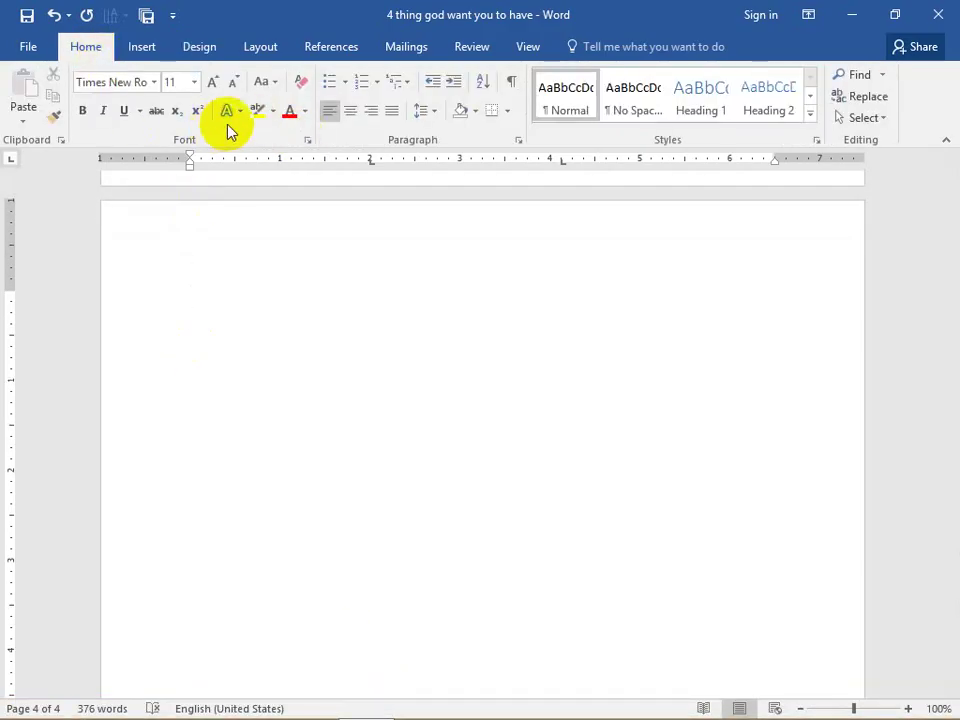
{"action": "left_click", "coordinate": [239, 113]}
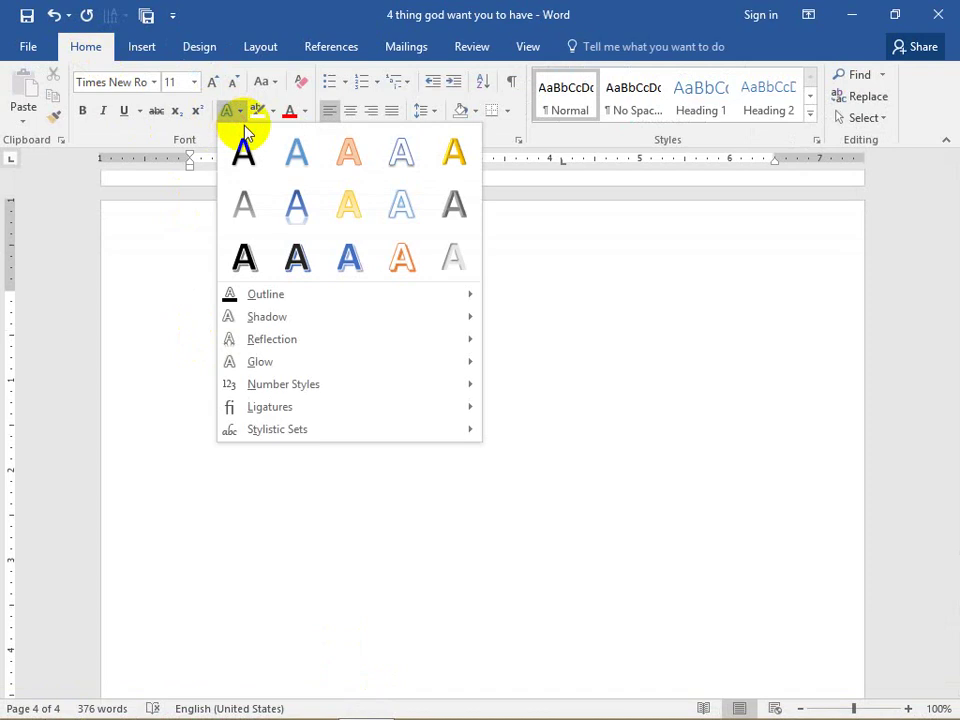
{"action": "left_click", "coordinate": [245, 254]}
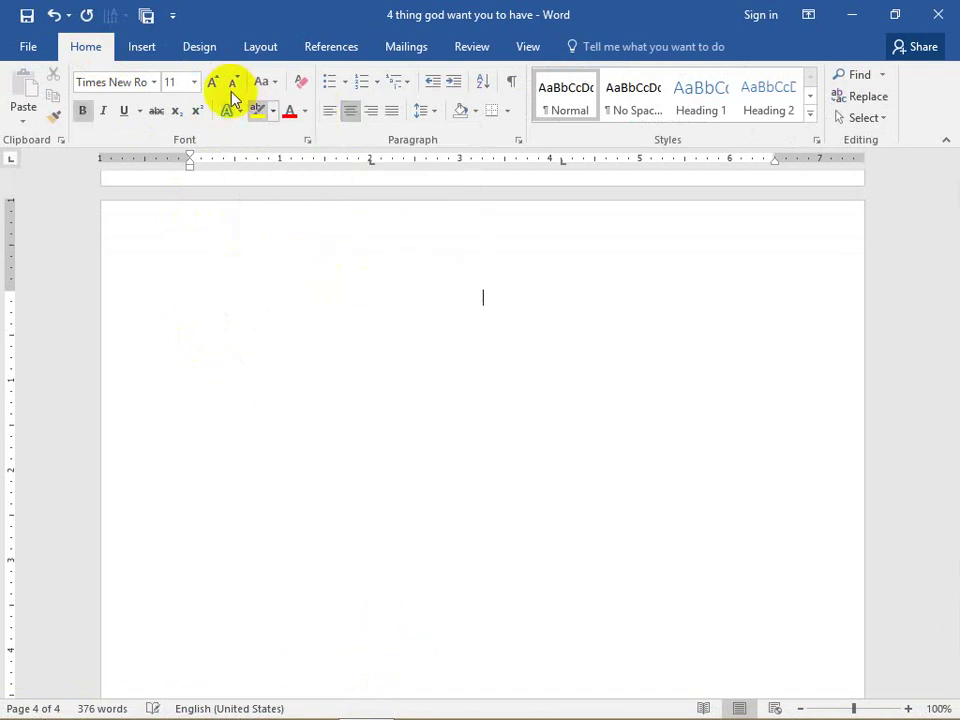
{"action": "left_click", "coordinate": [195, 86]}
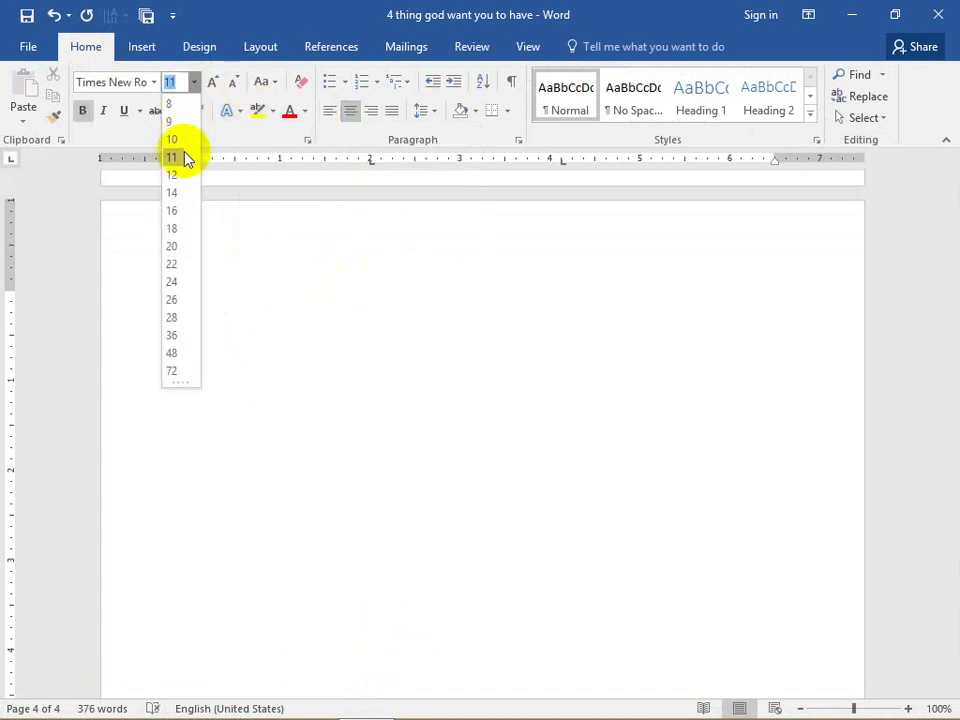
{"action": "left_click", "coordinate": [172, 266]}
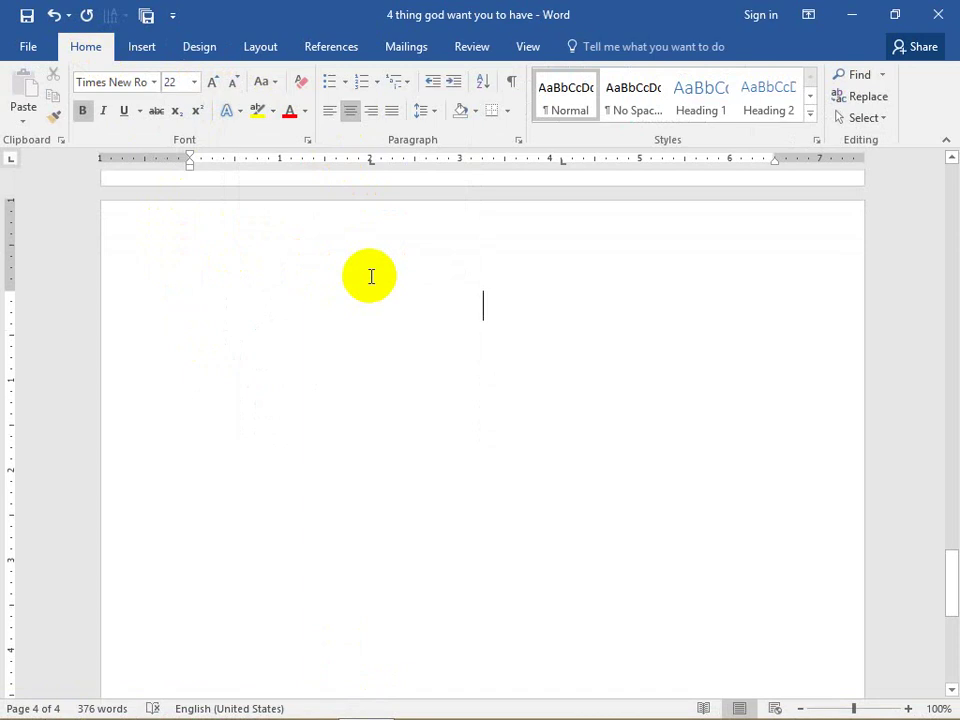
{"action": "type", "text": "MIS"}
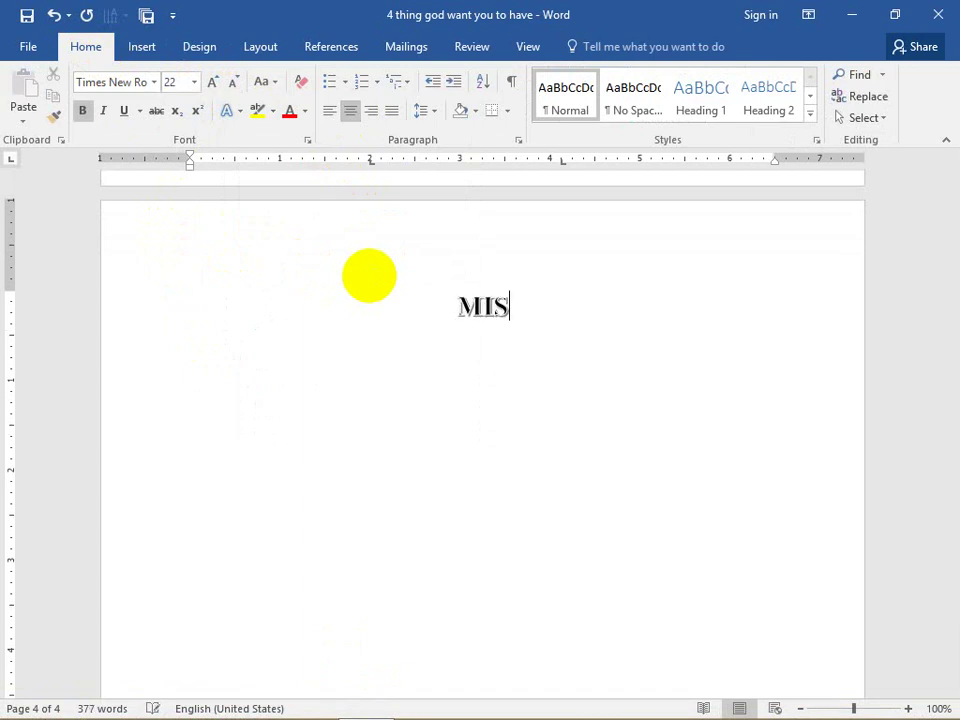
{"action": "type", "text": "SION"}
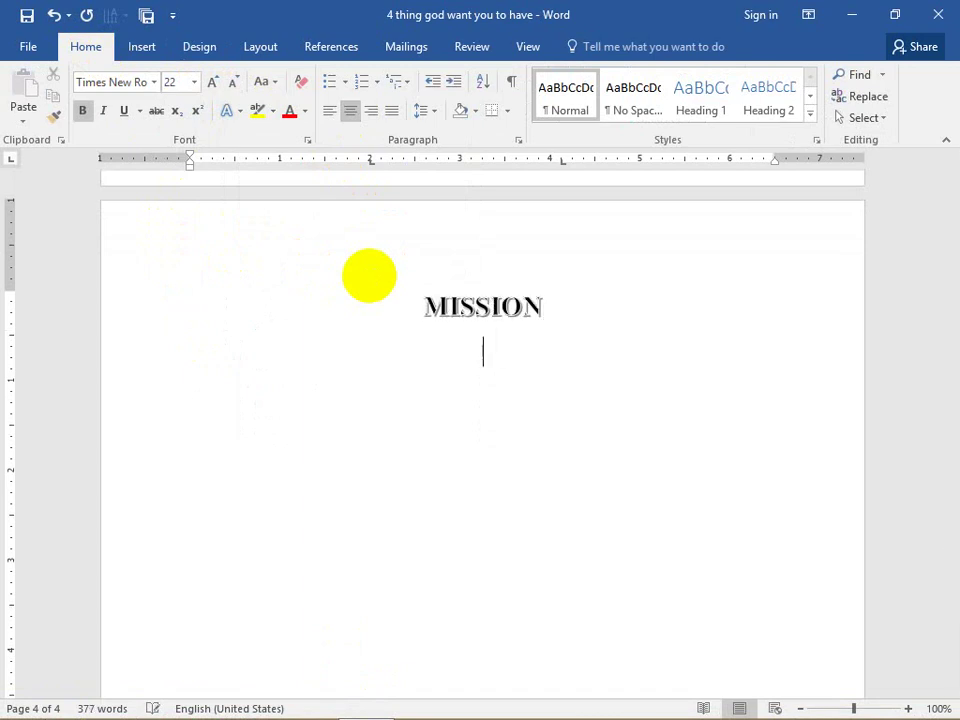
Step: Set the font size back to 12 pt and add an empty line below MISSION
{"action": "left_click", "coordinate": [193, 82]}
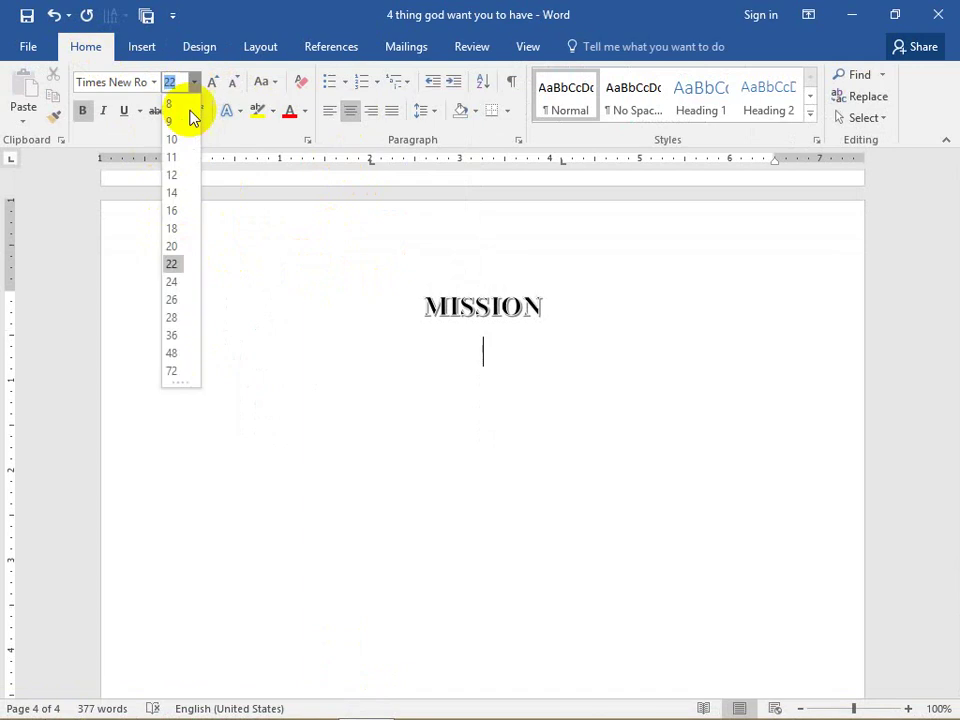
{"action": "left_click", "coordinate": [172, 177]}
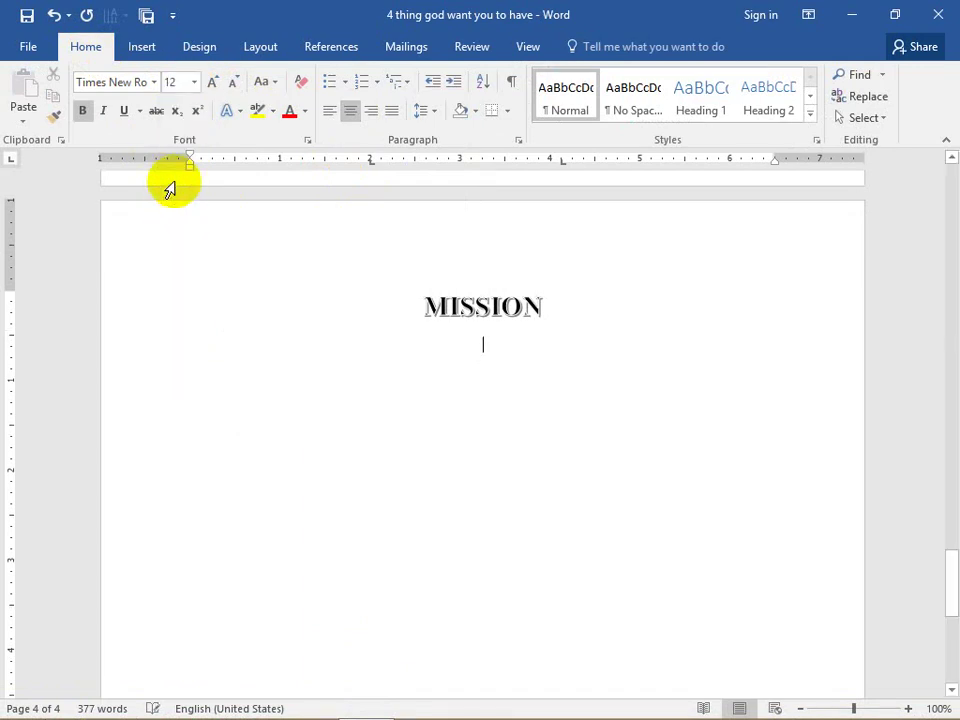
{"action": "left_click_drag", "start_coordinate": [372, 176], "coordinate": [373, 221]}
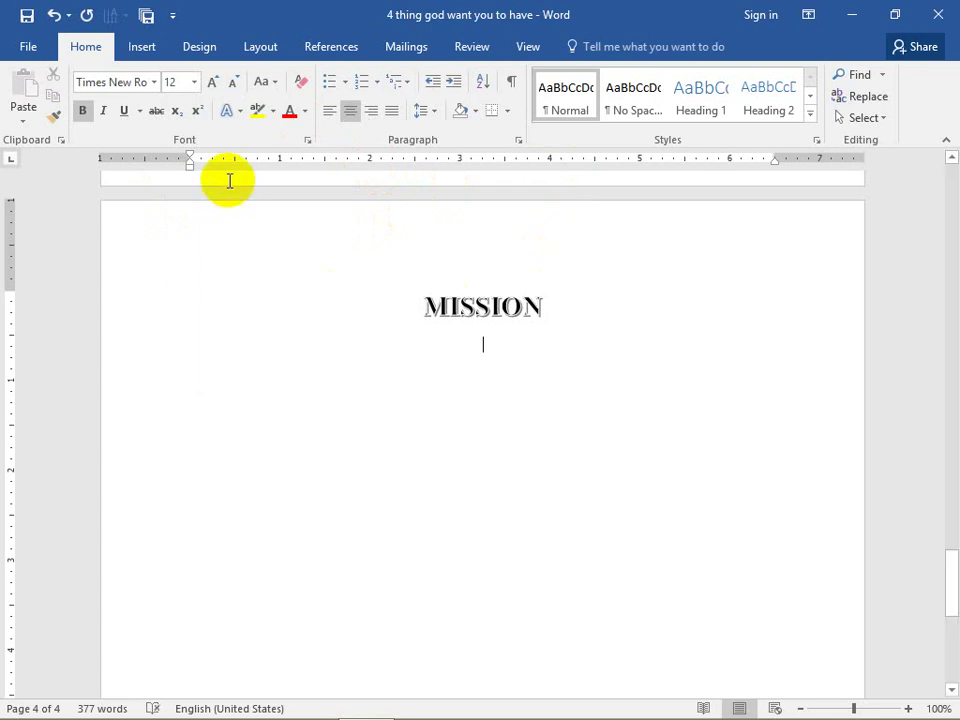
{"action": "key", "text": "Return"}
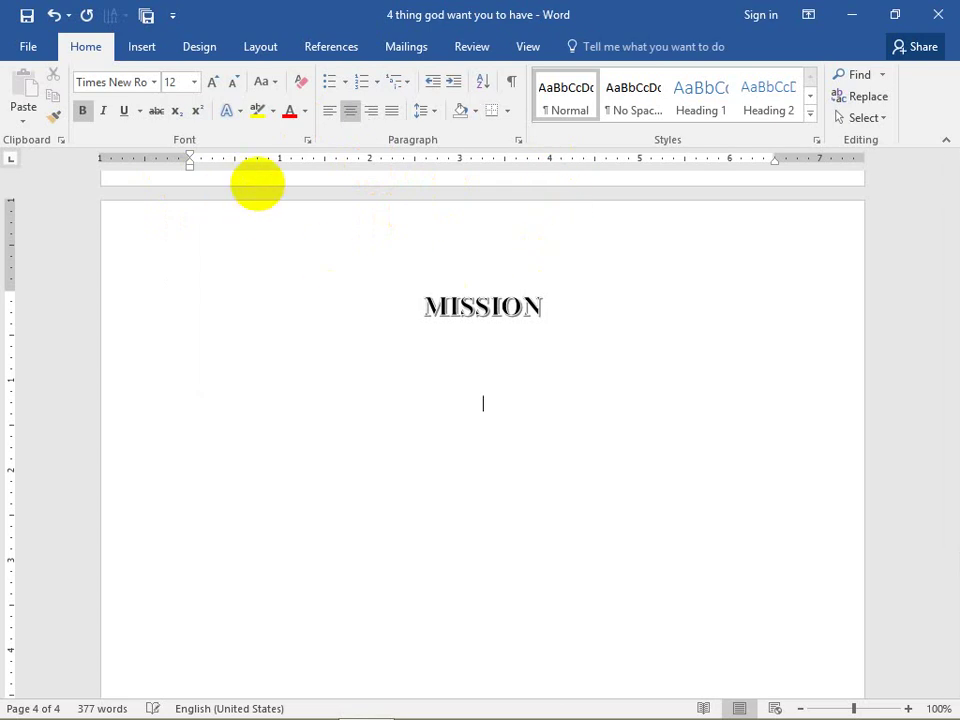
Step: Draw an oval below MISSION on the left side of the page
{"action": "left_click", "coordinate": [139, 50]}
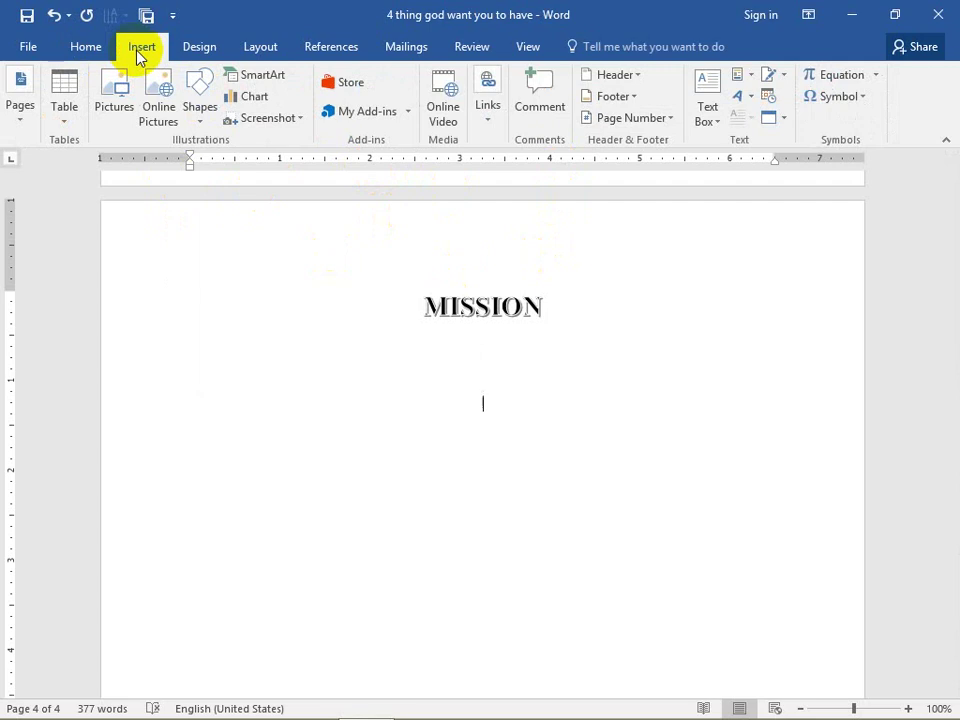
{"action": "left_click", "coordinate": [205, 115]}
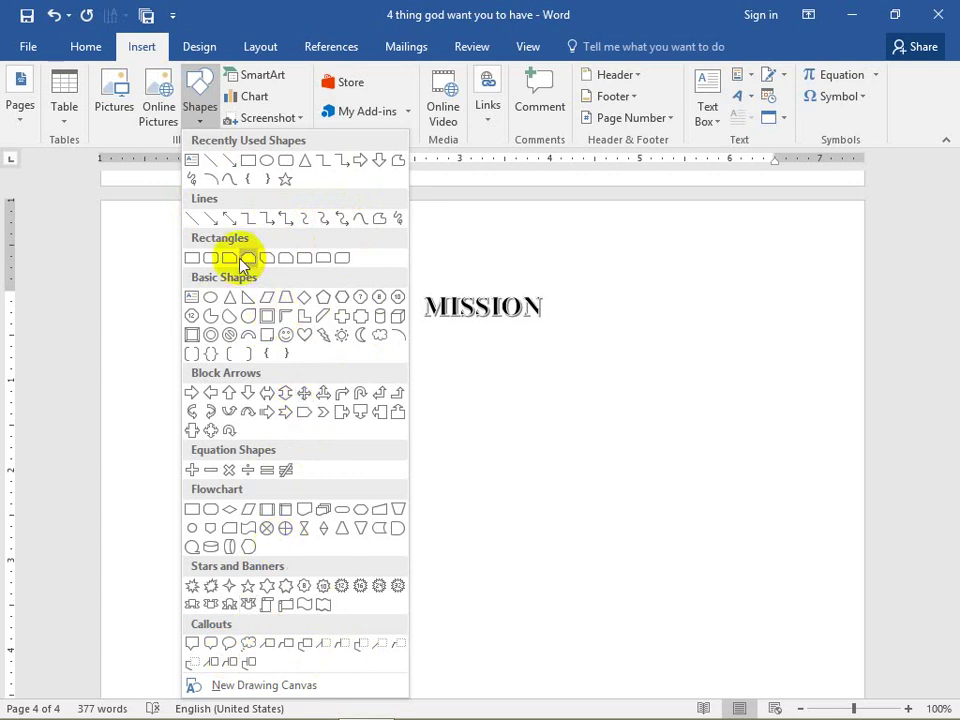
{"action": "left_click", "coordinate": [200, 105]}
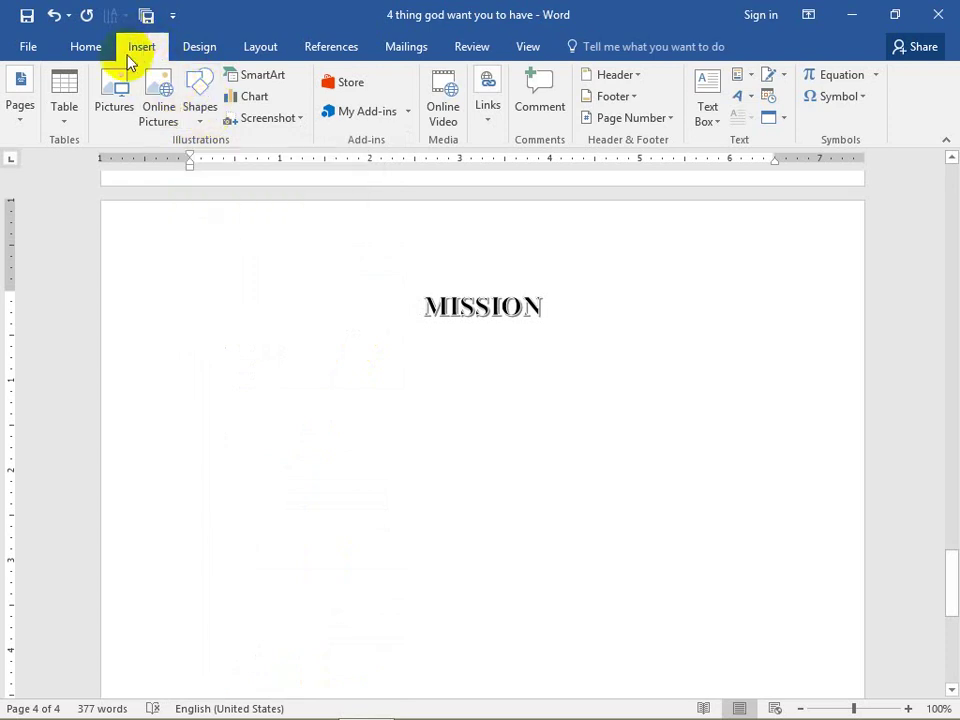
{"action": "left_click", "coordinate": [195, 110]}
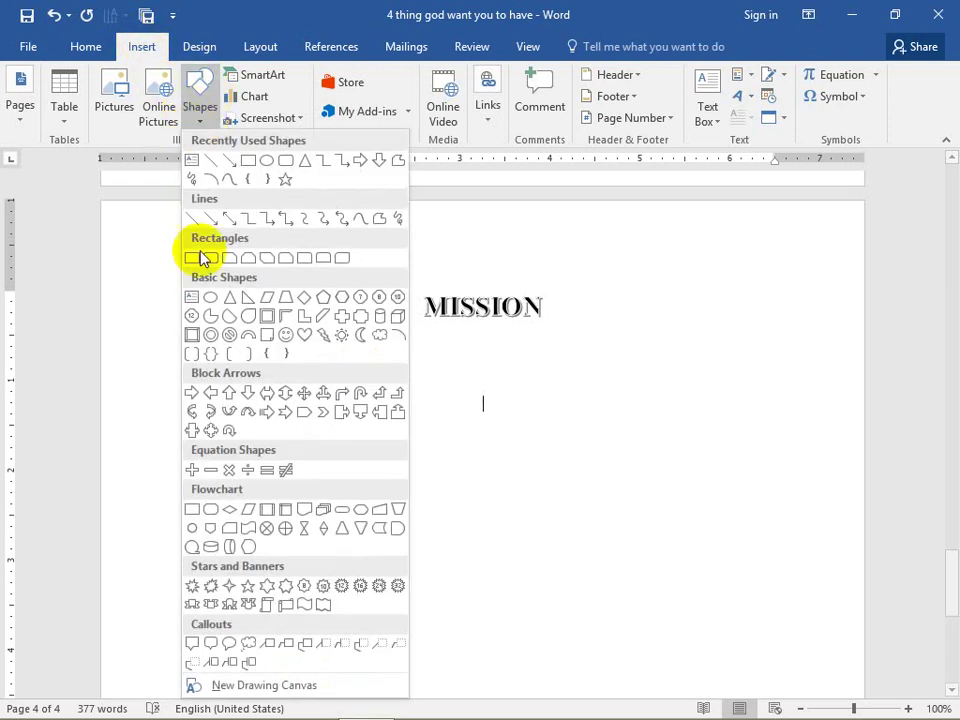
{"action": "left_click", "coordinate": [268, 168]}
{"action": "scroll", "coordinate": [255, 358], "scroll_direction": "down", "scroll_amount": 1}
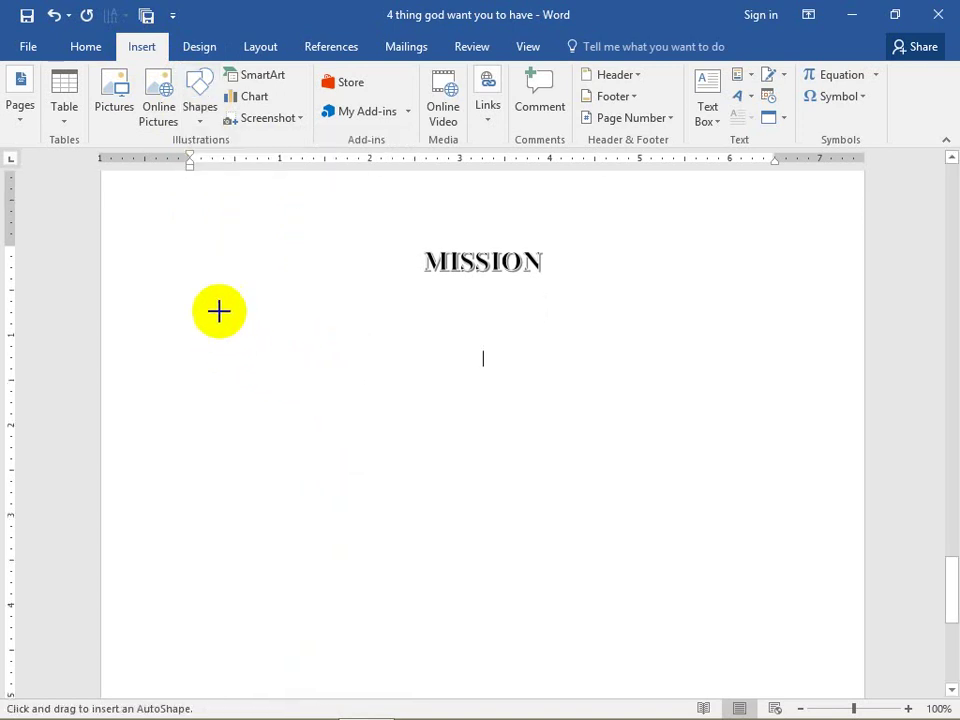
{"action": "left_click_drag", "start_coordinate": [219, 311], "coordinate": [334, 381]}
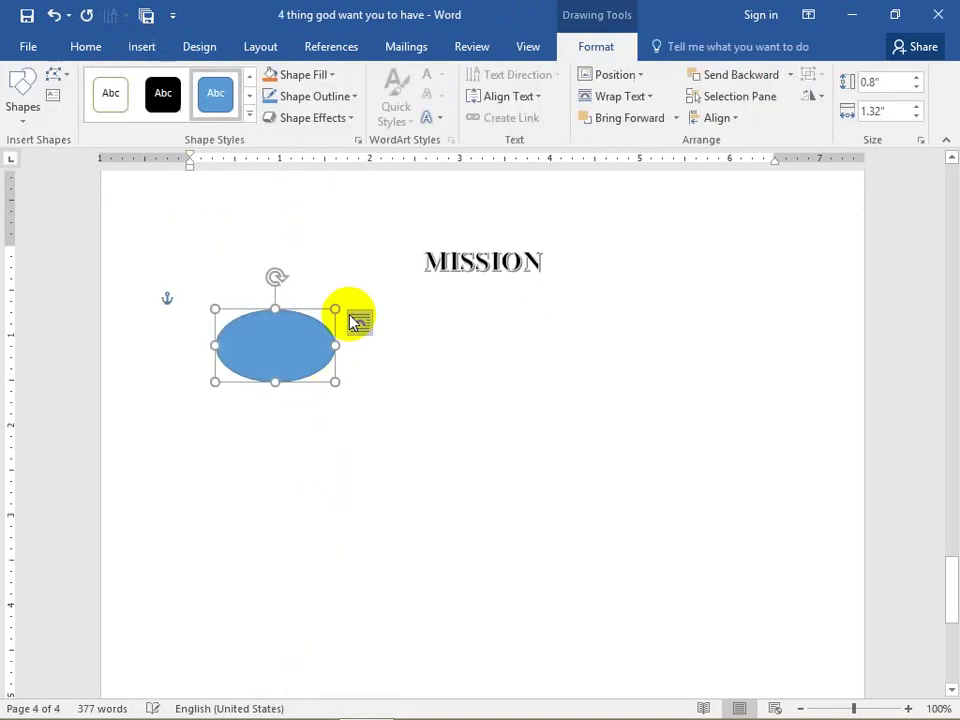
Step: Give the oval a white fill and black outline and resize it to about 0.85" by 1.42"
{"action": "left_click", "coordinate": [250, 118]}
{"action": "left_click", "coordinate": [110, 136]}
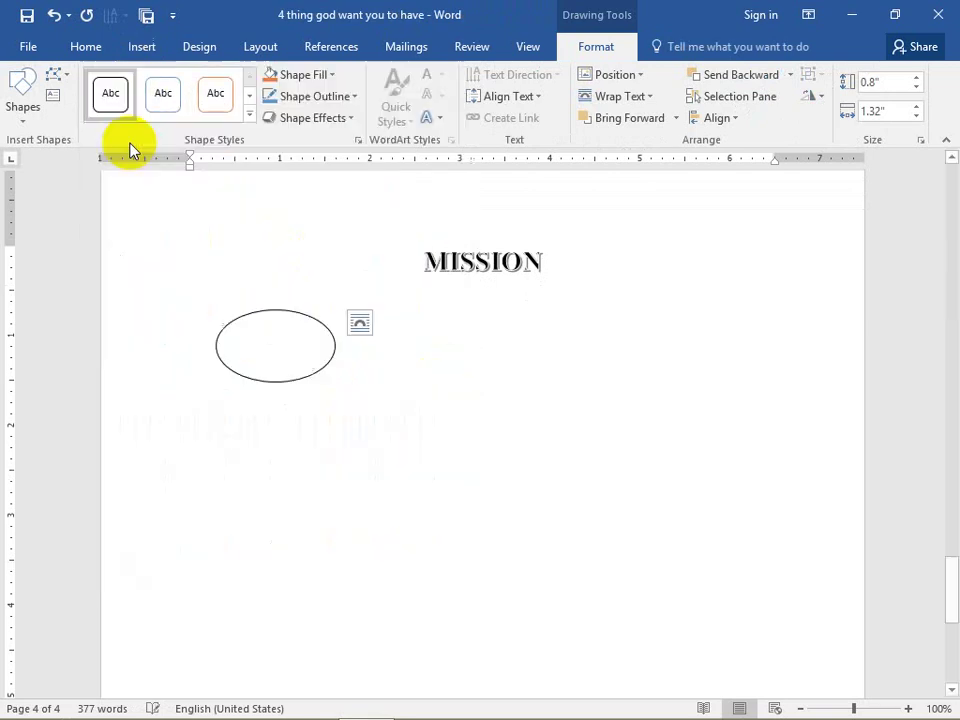
{"action": "scroll", "coordinate": [304, 396], "scroll_direction": "down", "scroll_amount": 2}
{"action": "scroll", "coordinate": [305, 395], "scroll_direction": "down", "scroll_amount": 1}
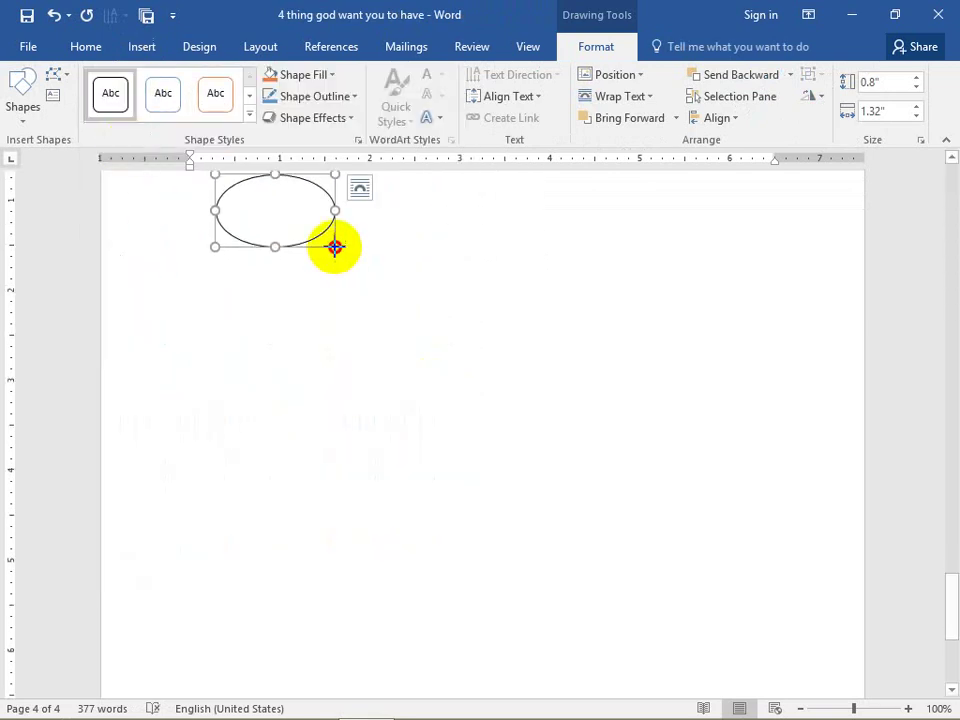
{"action": "left_click_drag", "start_coordinate": [336, 246], "coordinate": [344, 251]}
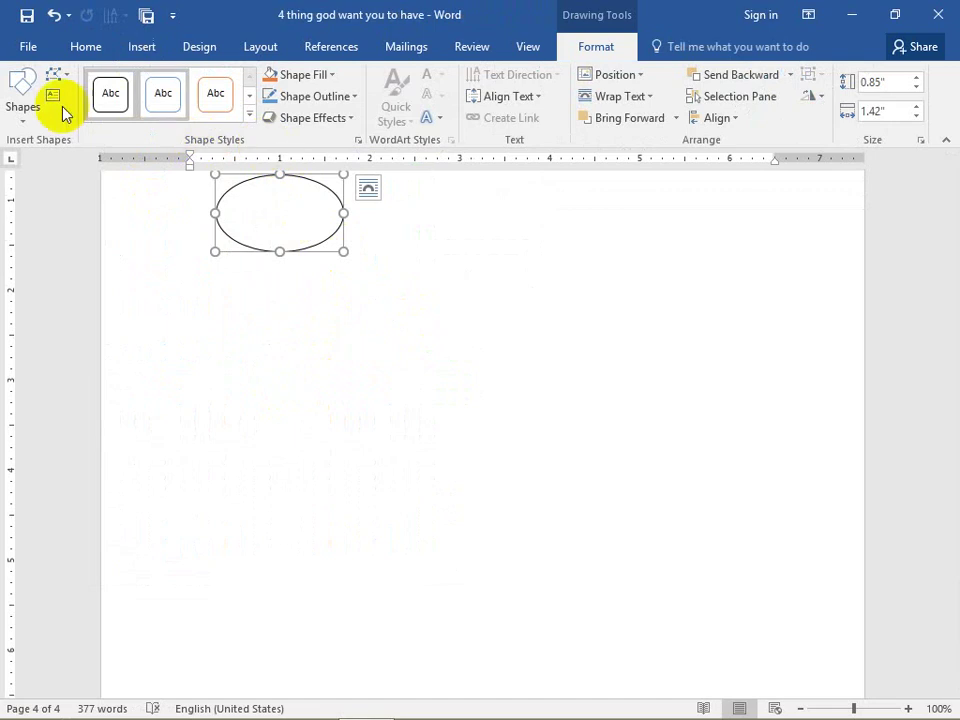
Step: Draw a second white, black-outlined oval at the lower left and nudge it into place
{"action": "left_click", "coordinate": [25, 112]}
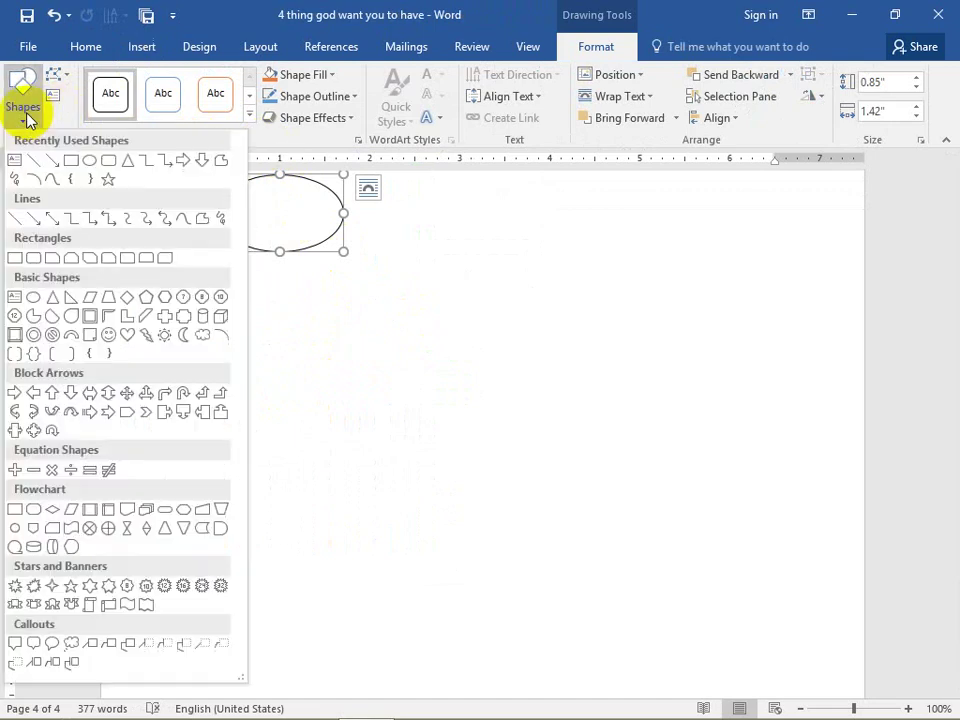
{"action": "left_click", "coordinate": [72, 160]}
{"action": "scroll", "coordinate": [274, 354], "scroll_direction": "down", "scroll_amount": 2}
{"action": "scroll", "coordinate": [258, 455], "scroll_direction": "up", "scroll_amount": 2}
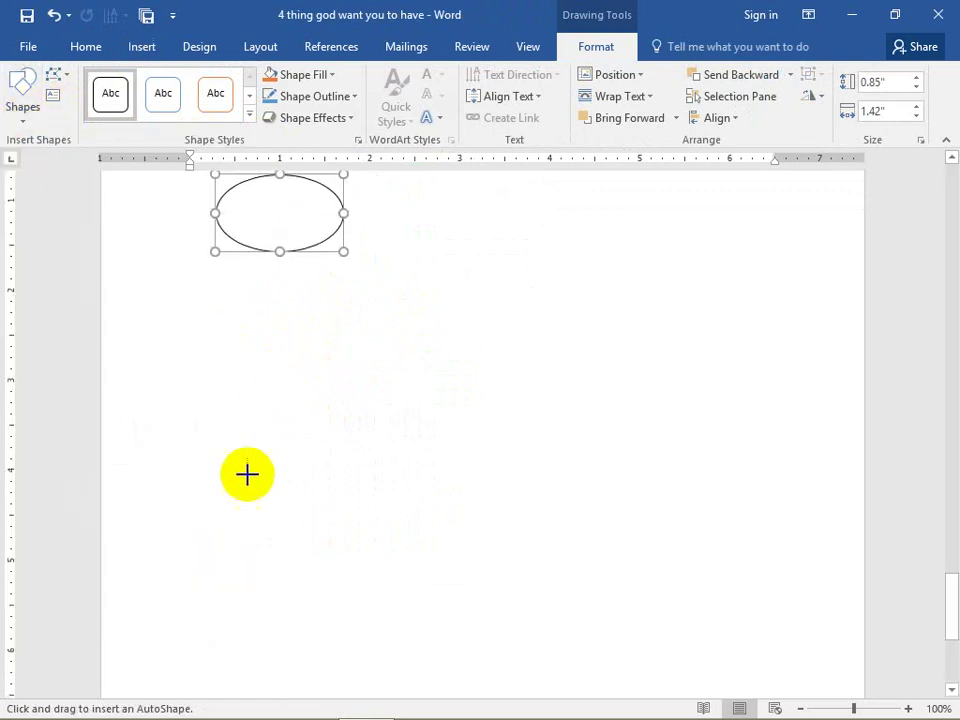
{"action": "mouse_move", "coordinate": [233, 548]}
{"action": "left_mouse_down"}
{"action": "mouse_move", "coordinate": [349, 612]}
{"action": "mouse_move", "coordinate": [295, 585]}
{"action": "left_mouse_up"}
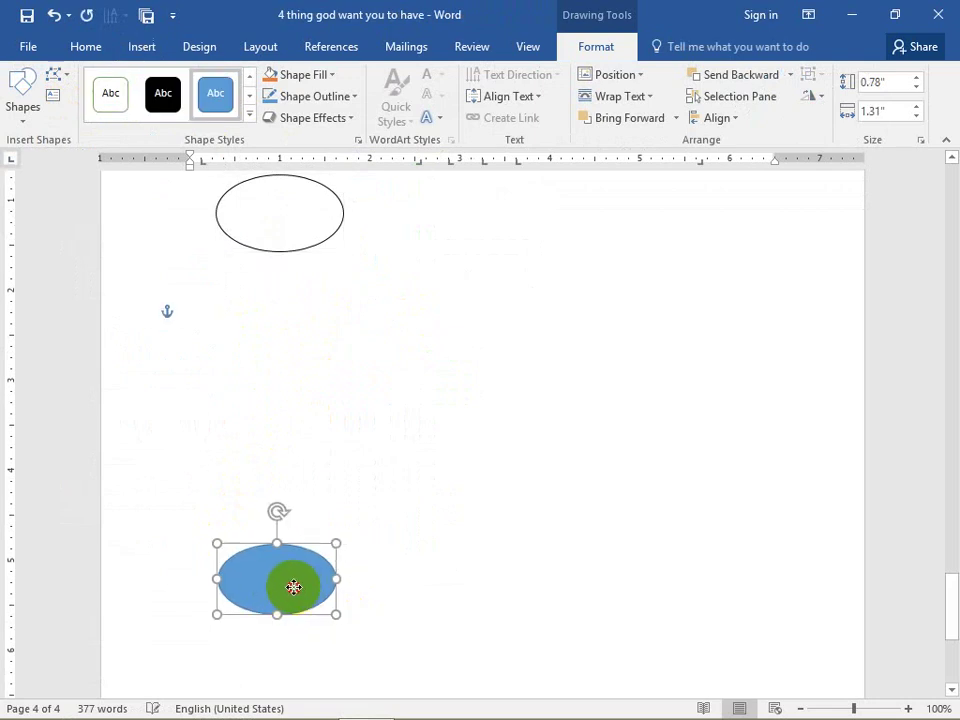
{"action": "left_click", "coordinate": [250, 122]}
{"action": "left_click", "coordinate": [120, 140]}
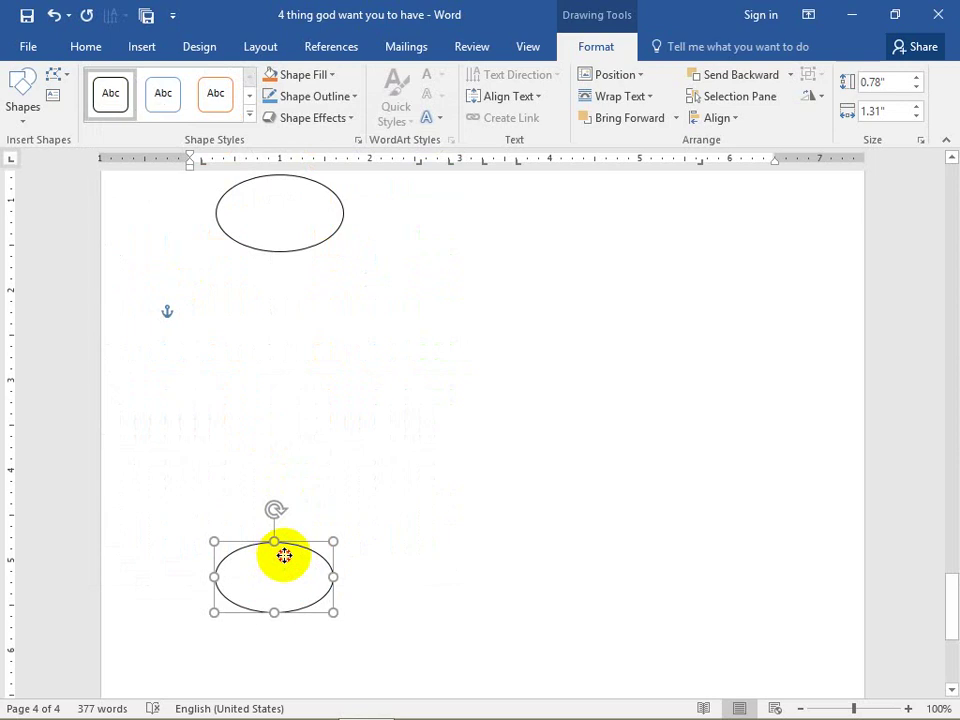
{"action": "left_click_drag", "start_coordinate": [284, 556], "coordinate": [294, 551]}
Step: Add a white, black-outlined oval near the centre of the page
{"action": "left_click", "coordinate": [20, 116]}
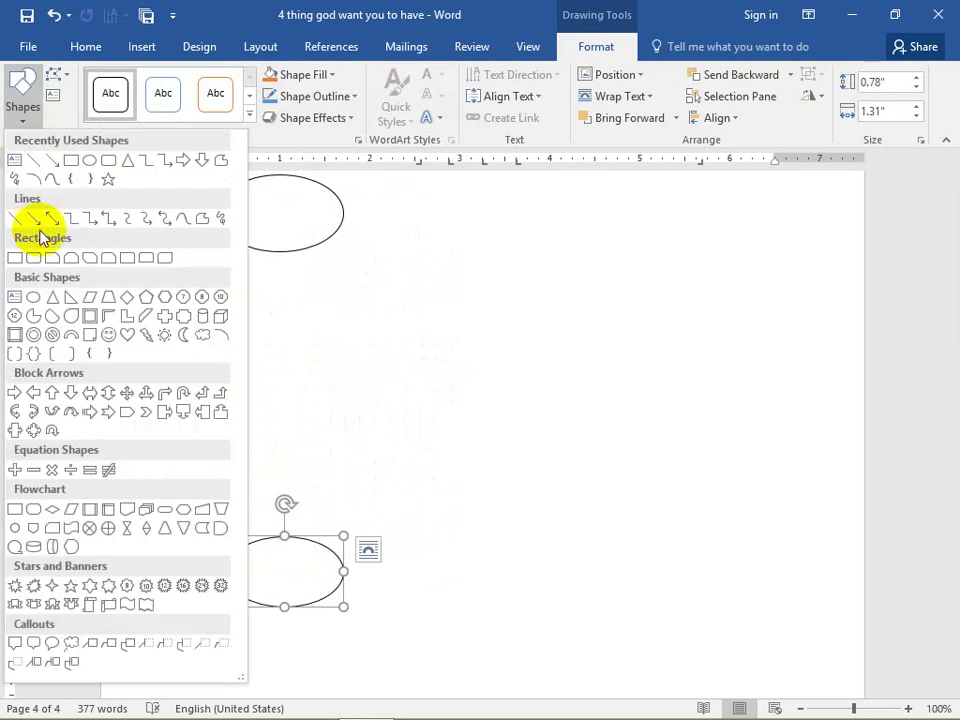
{"action": "left_click", "coordinate": [90, 160]}
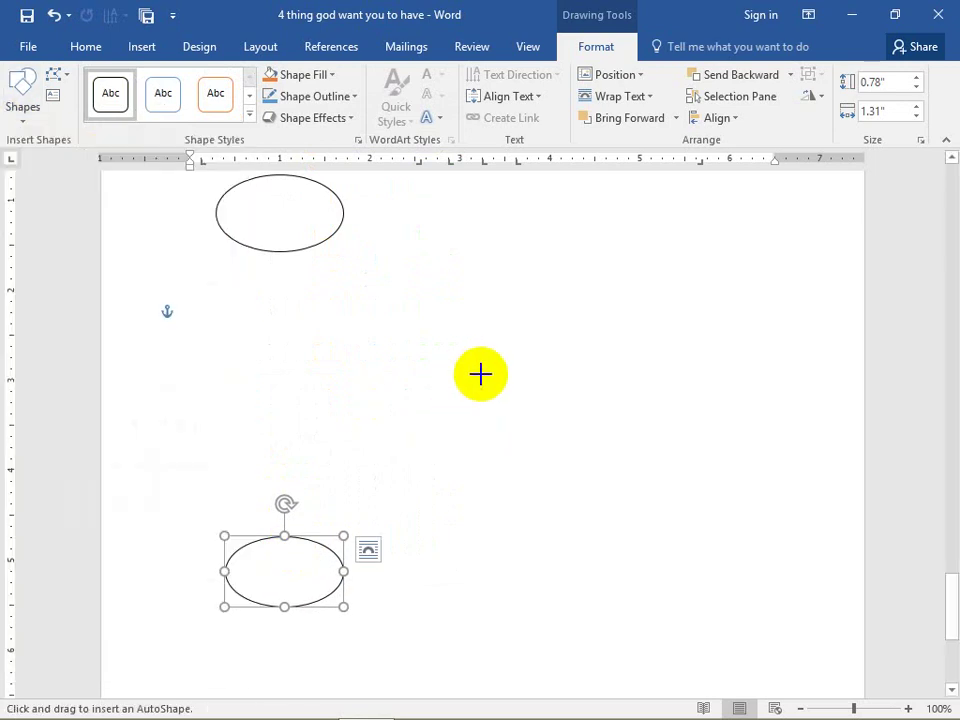
{"action": "left_click_drag", "start_coordinate": [473, 363], "coordinate": [583, 435]}
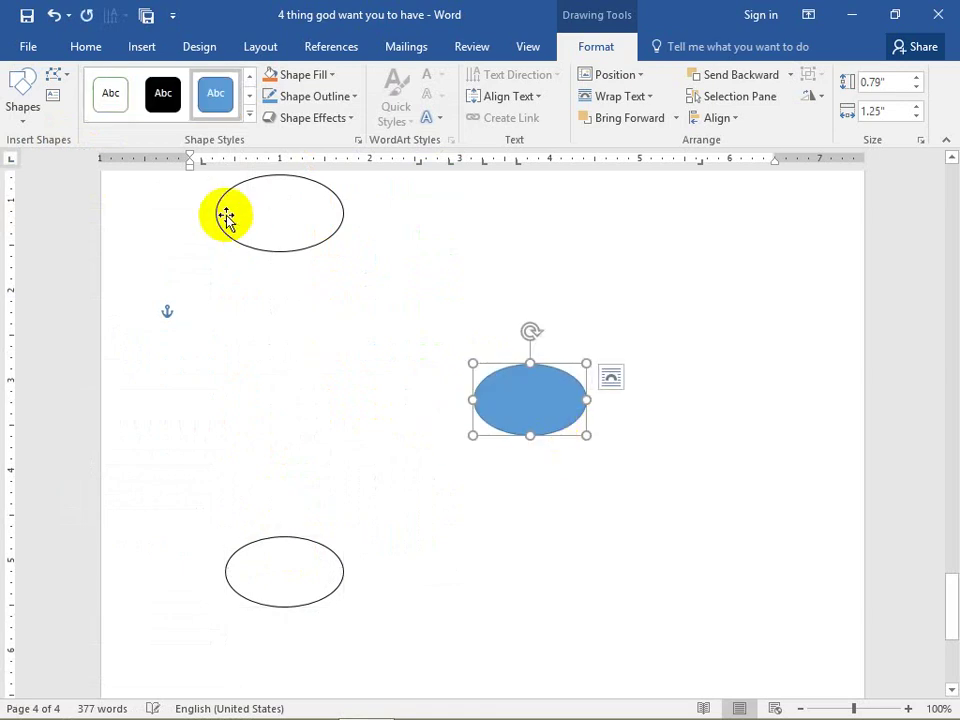
{"action": "left_click", "coordinate": [250, 114]}
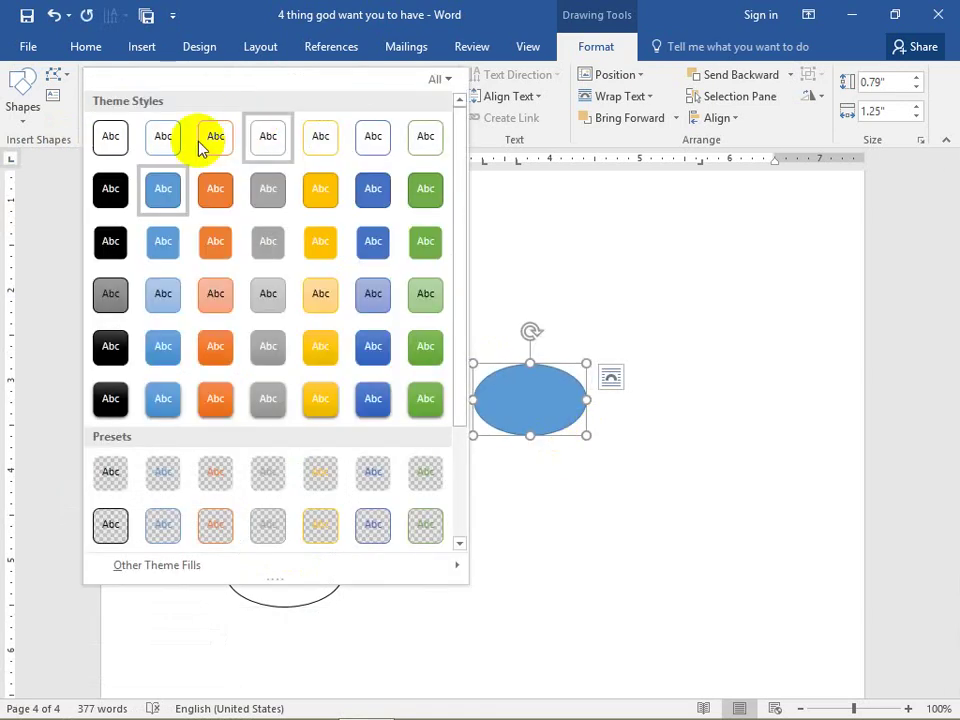
{"action": "left_click", "coordinate": [127, 142]}
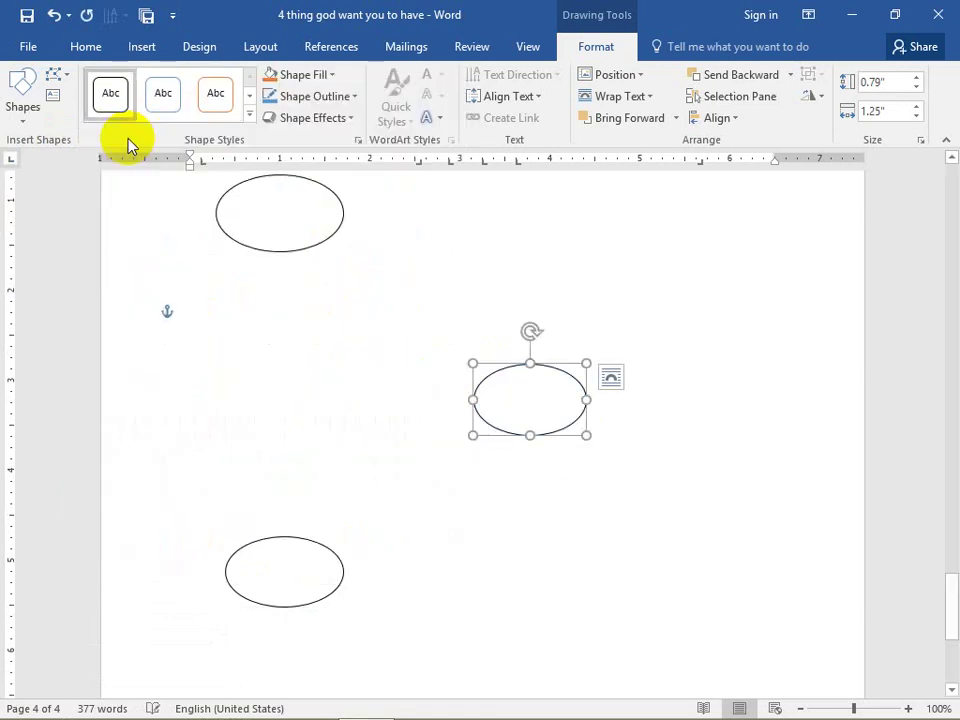
Step: Add a white, black-outlined oval at the lower right and shift it slightly left
{"action": "left_click", "coordinate": [27, 114]}
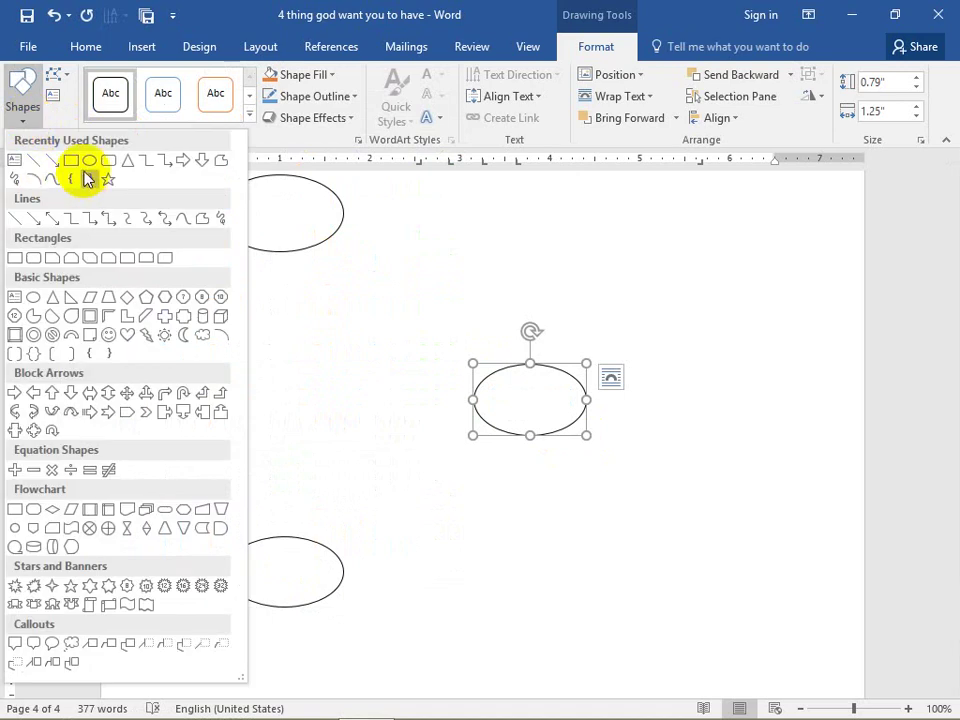
{"action": "left_click", "coordinate": [88, 161]}
{"action": "scroll", "coordinate": [600, 490], "scroll_direction": "down", "scroll_amount": 2}
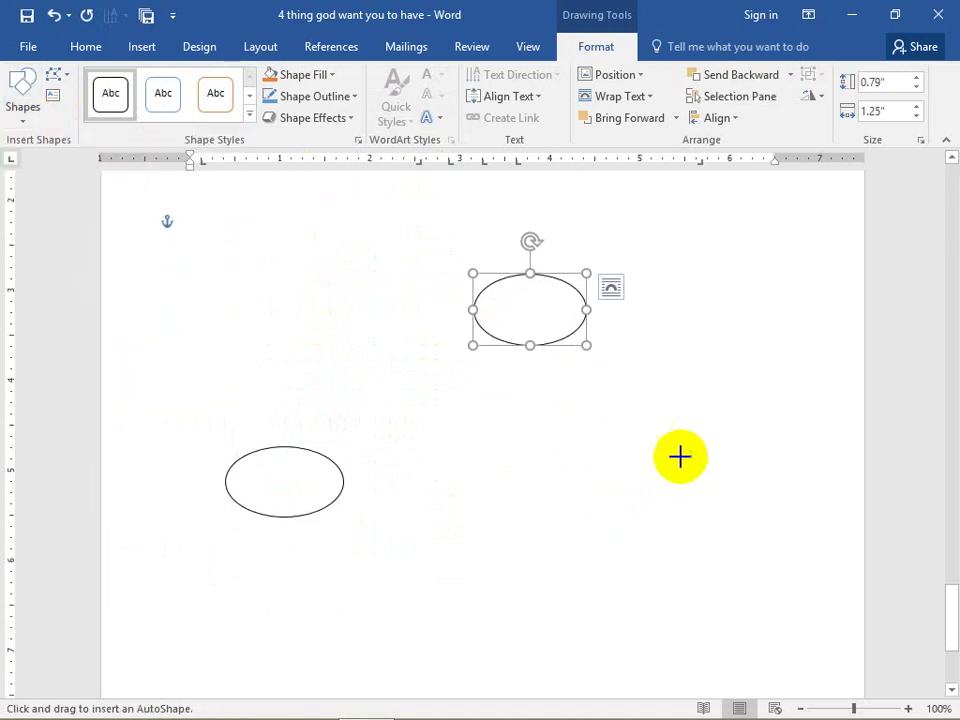
{"action": "left_click_drag", "start_coordinate": [708, 476], "coordinate": [765, 516]}
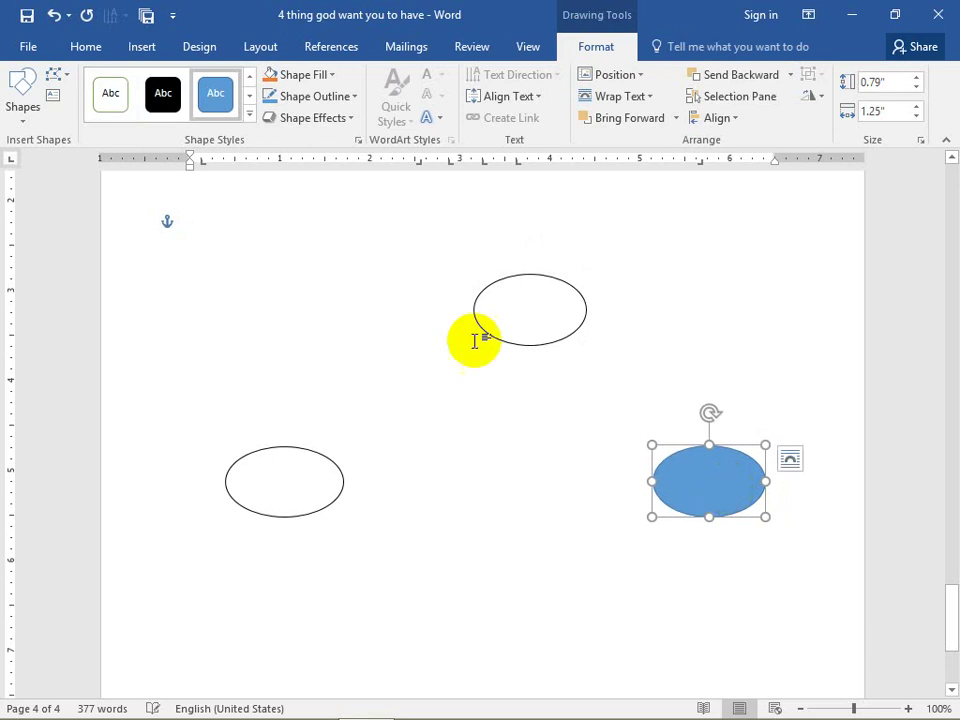
{"action": "left_click", "coordinate": [249, 113]}
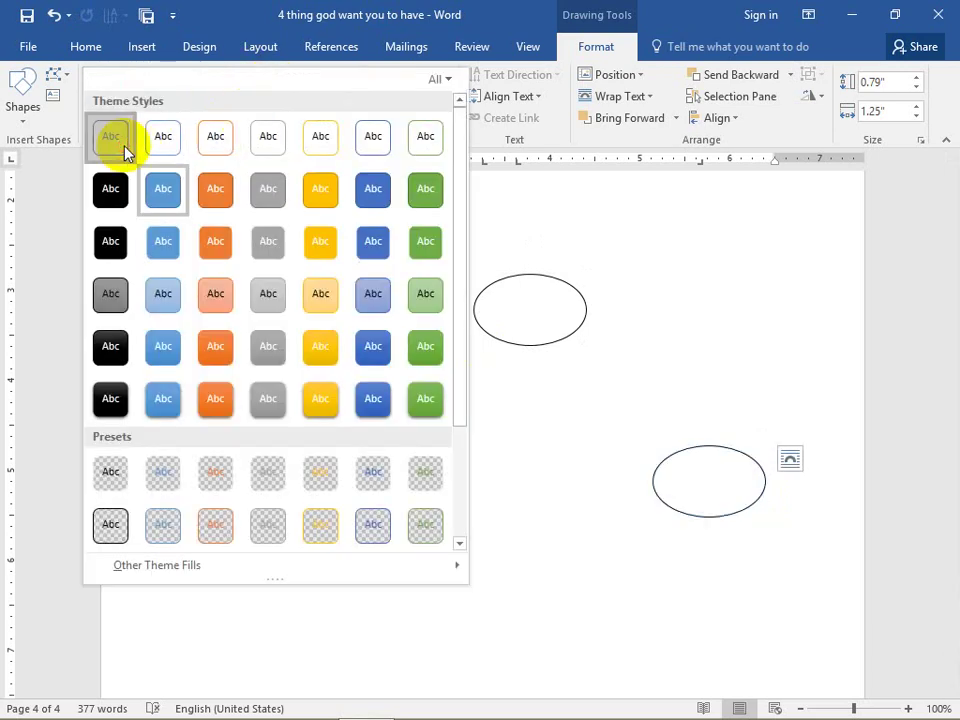
{"action": "left_click", "coordinate": [110, 137]}
{"action": "scroll", "coordinate": [315, 356], "scroll_direction": "up", "scroll_amount": 2}
{"action": "left_click", "coordinate": [524, 388]}
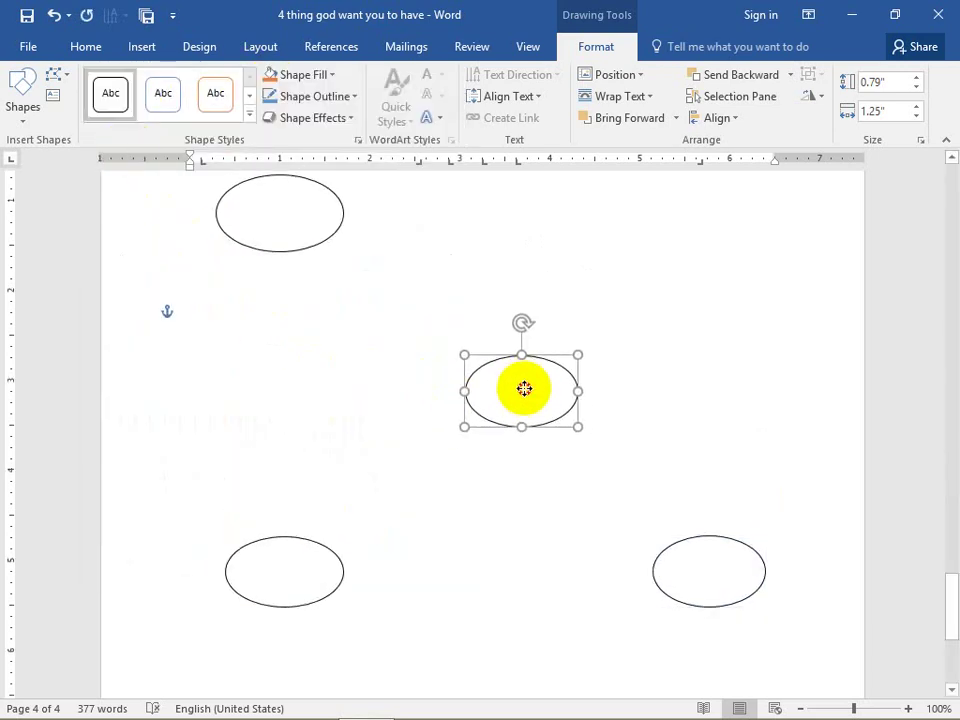
{"action": "left_click_drag", "start_coordinate": [689, 558], "coordinate": [649, 553]}
Step: Narrow the top-left oval and draw a vertical arrow from the bottom-left oval up to it
{"action": "left_click", "coordinate": [343, 244]}
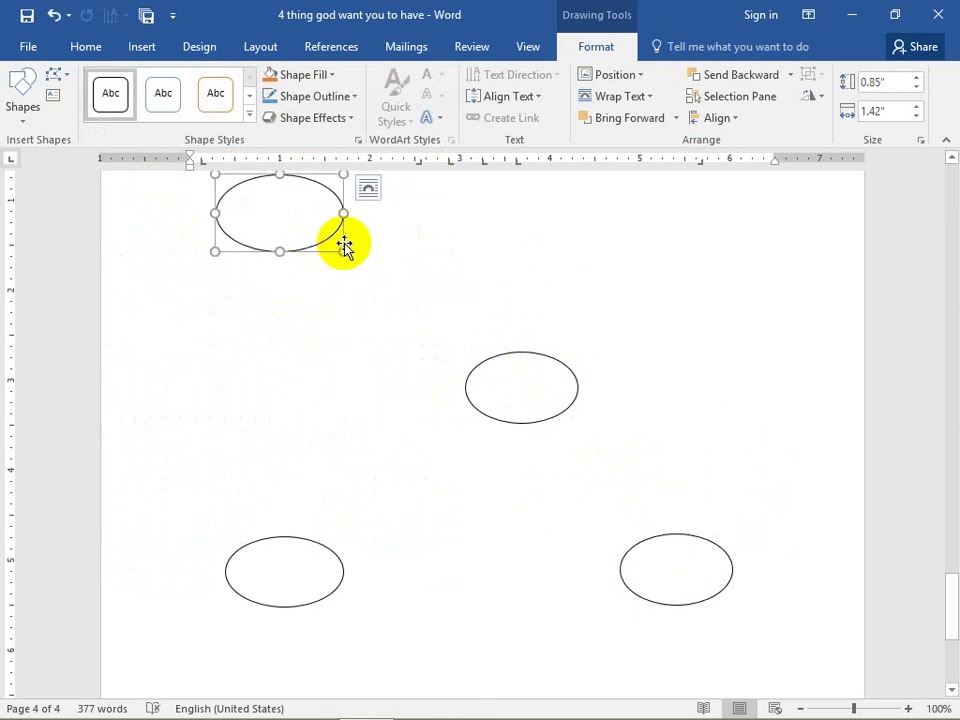
{"action": "left_click_drag", "start_coordinate": [342, 251], "coordinate": [289, 238]}
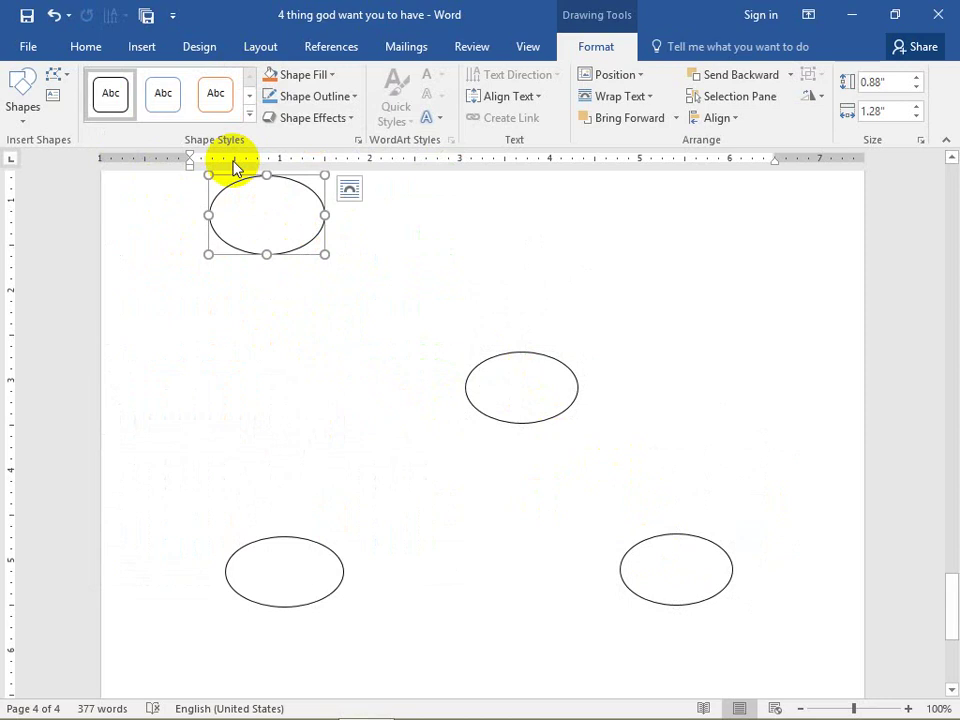
{"action": "left_click", "coordinate": [22, 118]}
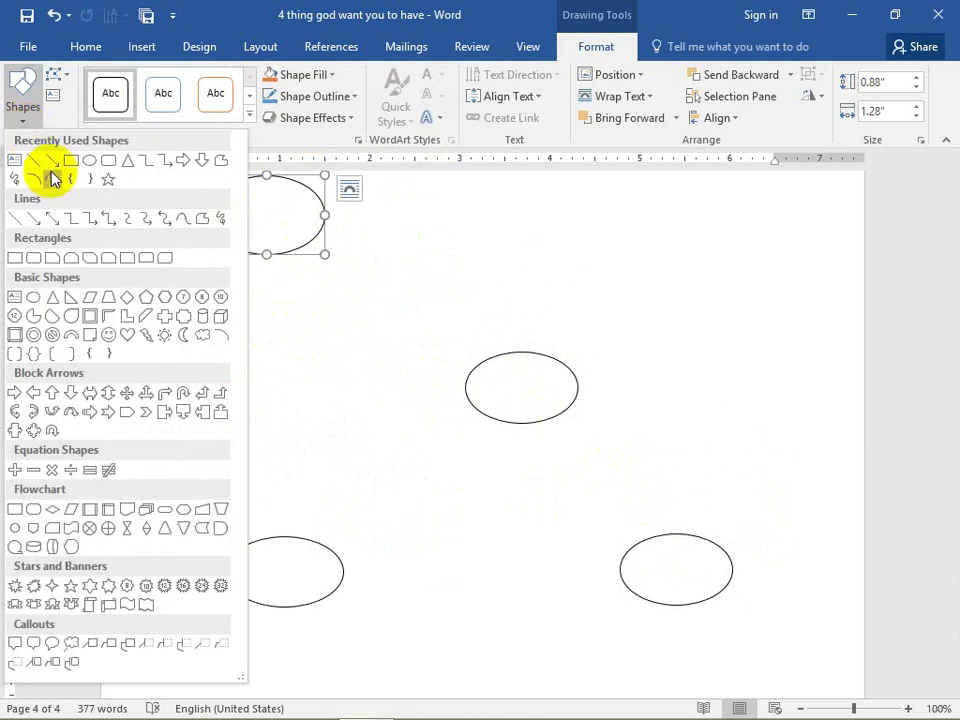
{"action": "left_click", "coordinate": [51, 163]}
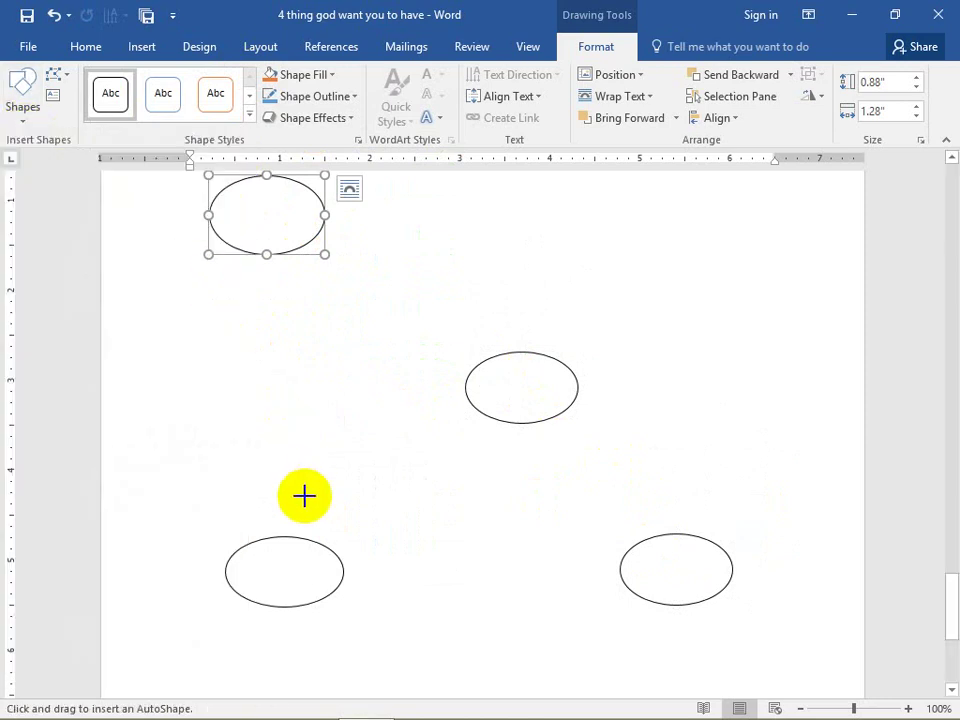
{"action": "left_click_drag", "start_coordinate": [246, 535], "coordinate": [277, 271]}
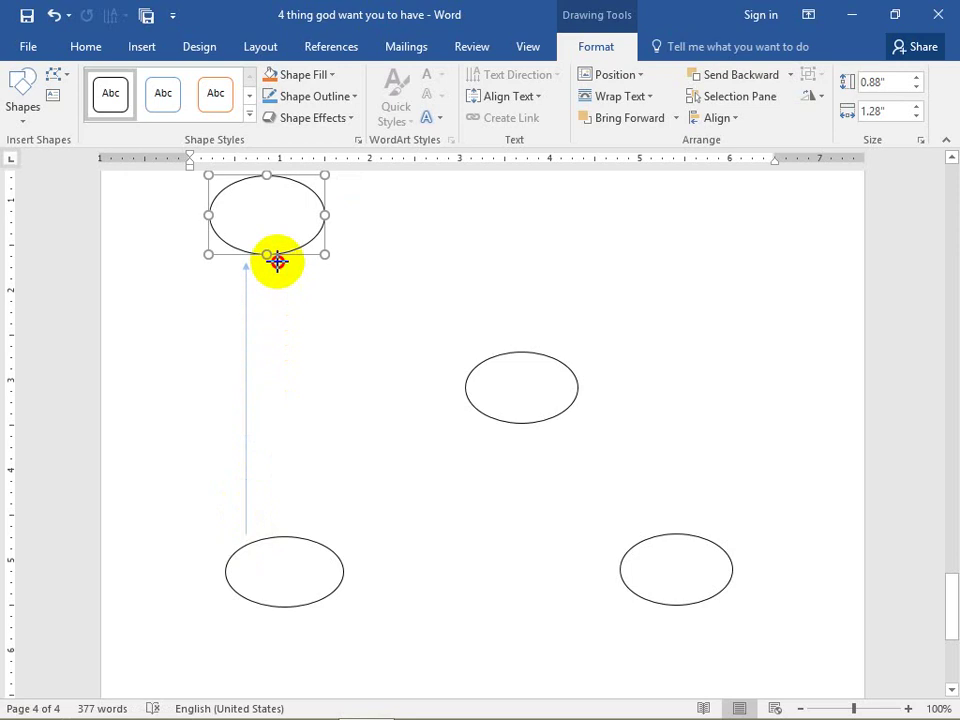
{"action": "left_click_drag", "start_coordinate": [277, 262], "coordinate": [279, 266]}
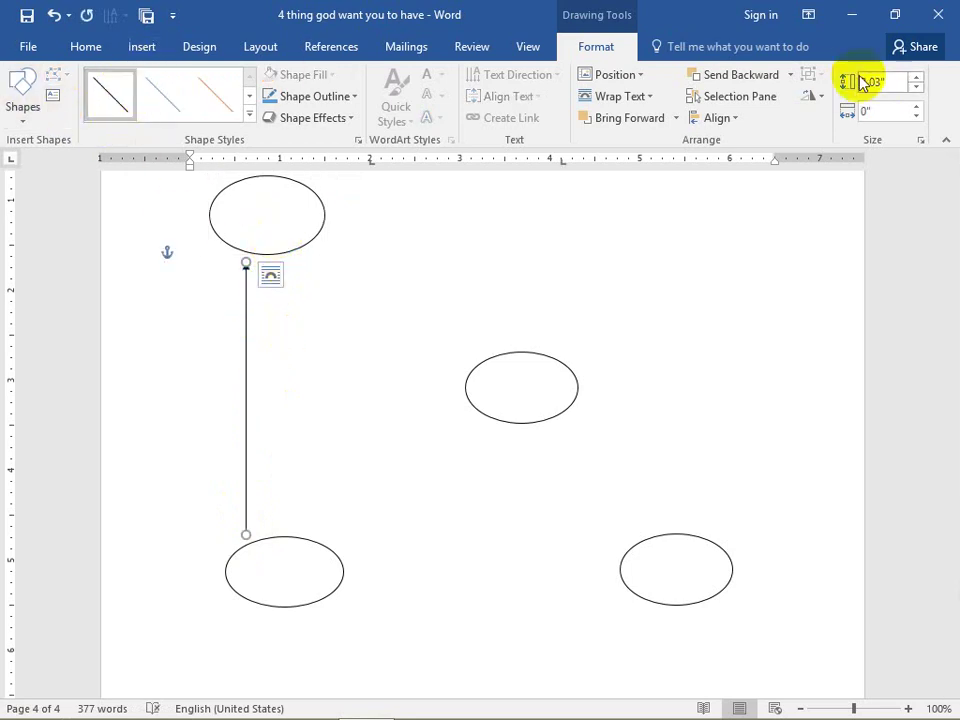
Step: Duplicate the arrow twice and align the tops of all three arrows
{"action": "double_click", "coordinate": [671, 18]}
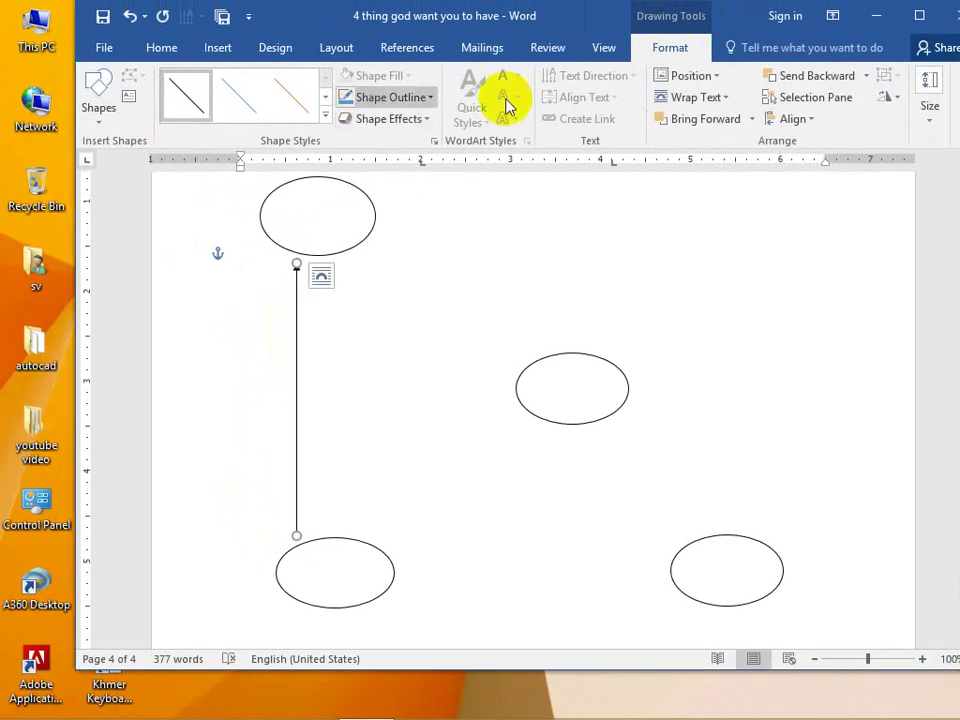
{"action": "left_click", "coordinate": [161, 47]}
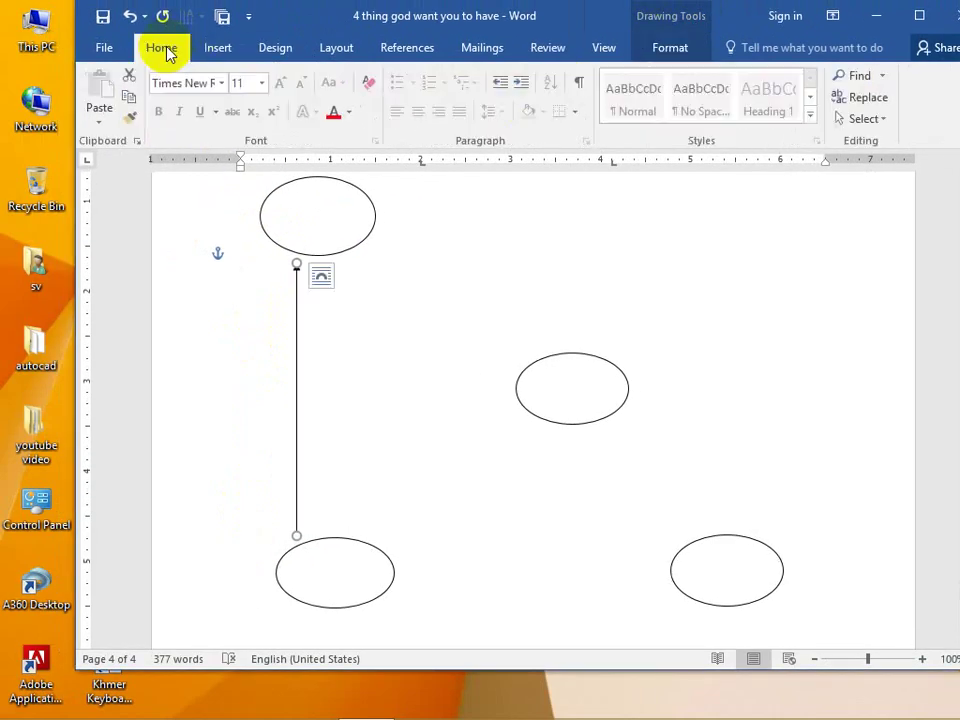
{"action": "left_click", "coordinate": [130, 97]}
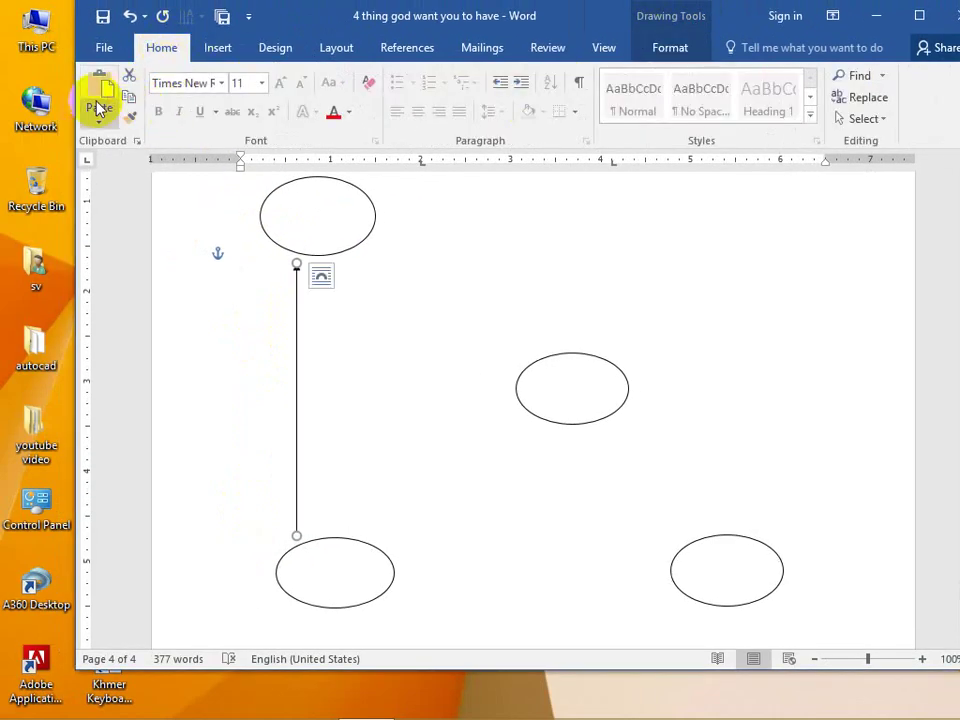
{"action": "left_click", "coordinate": [97, 95]}
{"action": "left_click", "coordinate": [97, 95]}
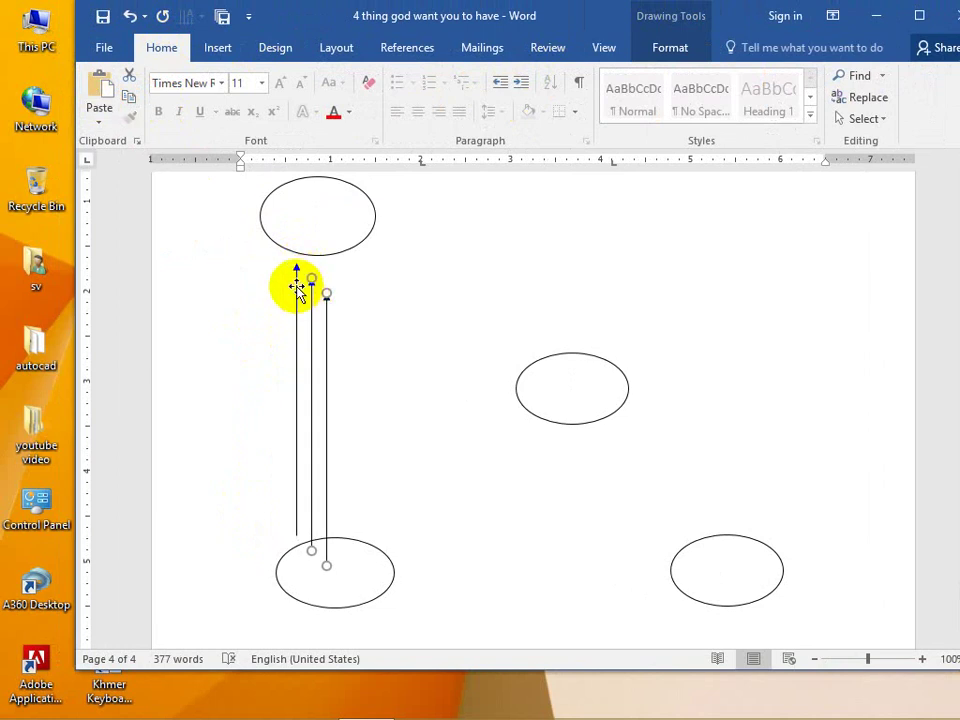
{"action": "left_click", "coordinate": [297, 287], "text": "shift"}
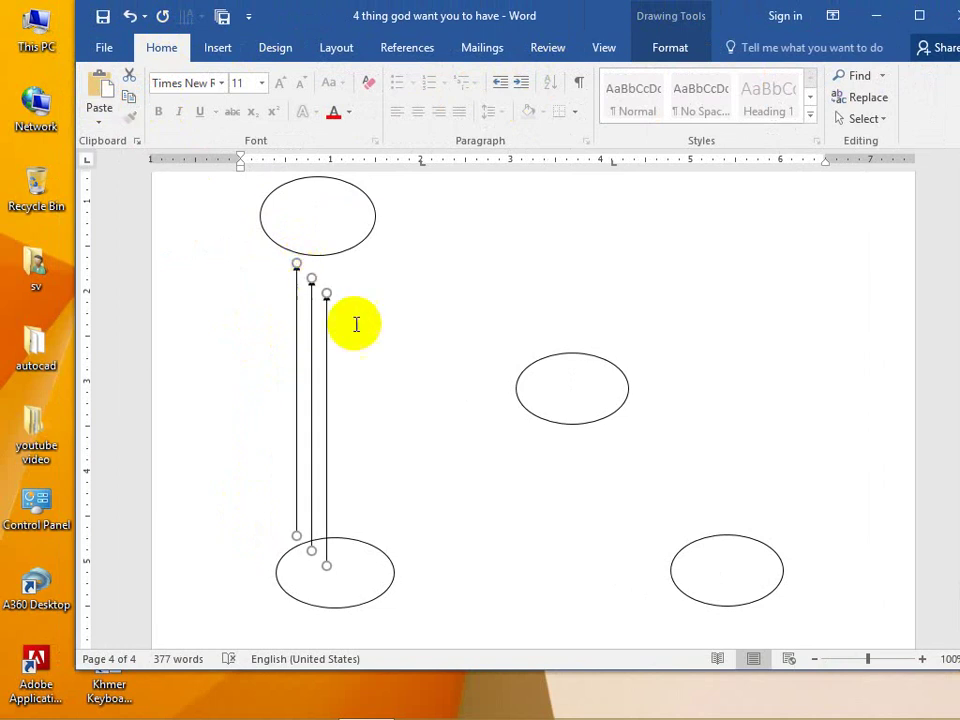
{"action": "left_click", "coordinate": [662, 52]}
{"action": "left_click", "coordinate": [795, 121]}
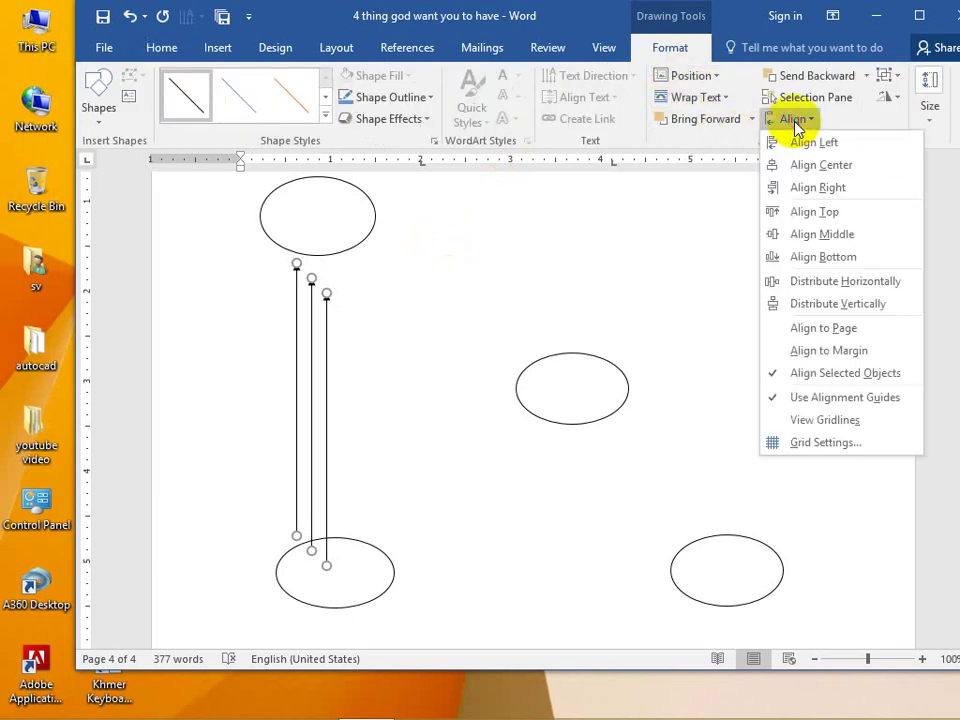
{"action": "left_click", "coordinate": [800, 211]}
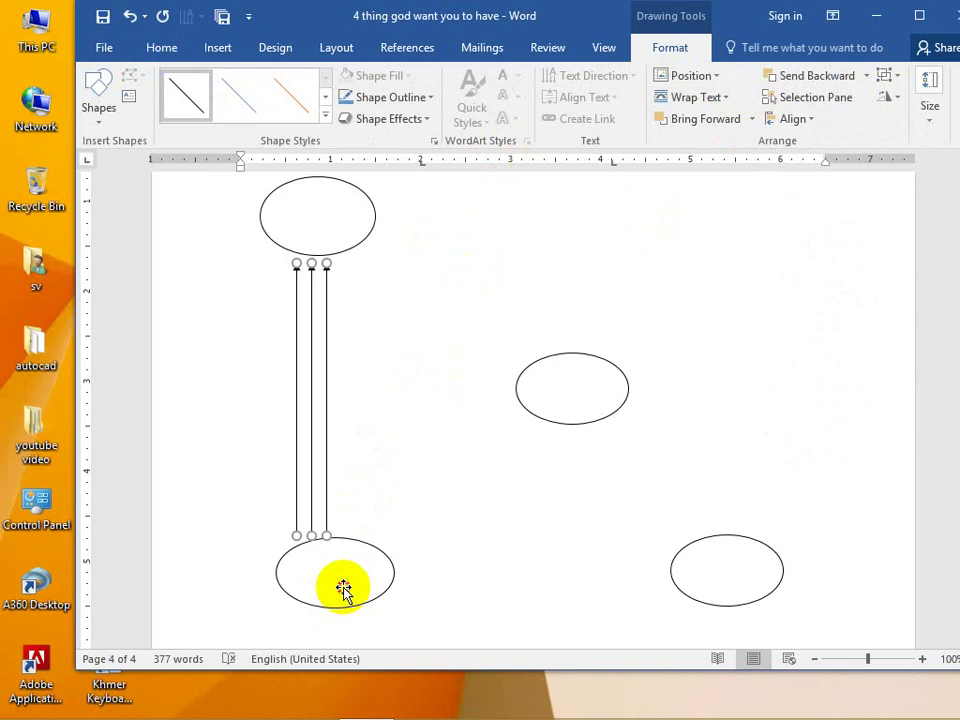
Step: Line the left ovals up with the arrows and flip the middle arrow to point down
{"action": "left_click_drag", "start_coordinate": [343, 590], "coordinate": [322, 589]}
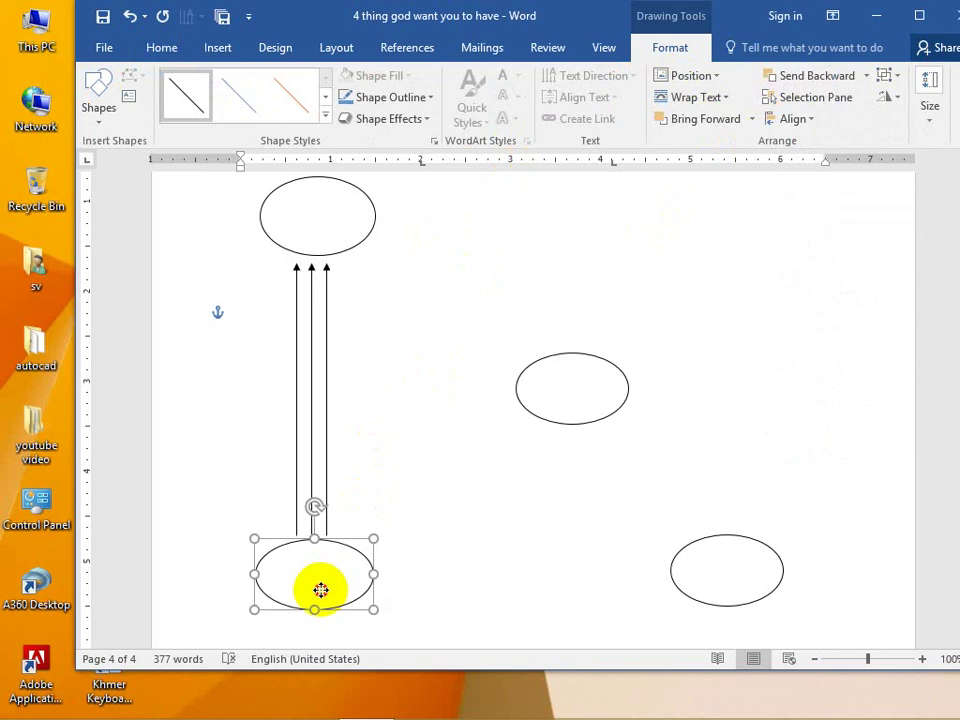
{"action": "left_click_drag", "start_coordinate": [311, 231], "coordinate": [305, 235]}
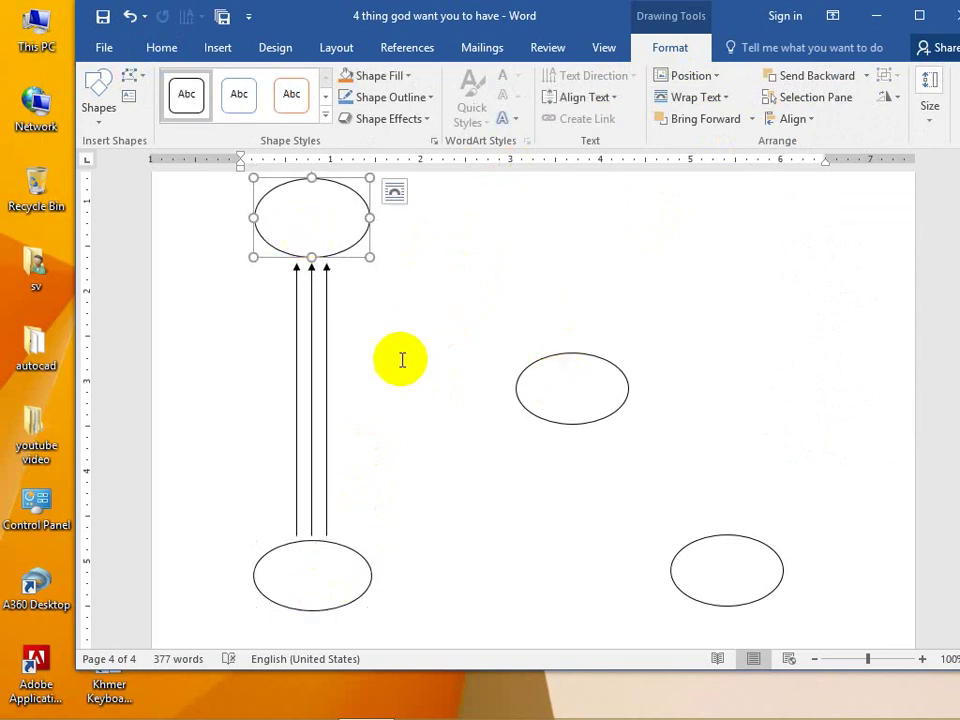
{"action": "left_click", "coordinate": [402, 360]}
{"action": "left_click", "coordinate": [312, 323]}
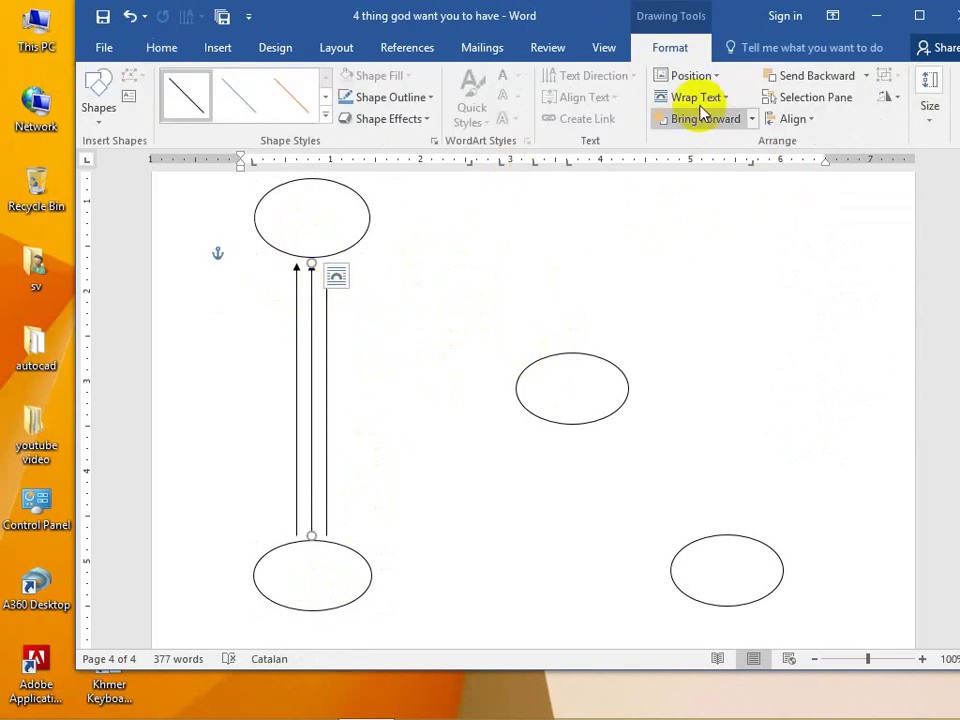
{"action": "left_click", "coordinate": [885, 105]}
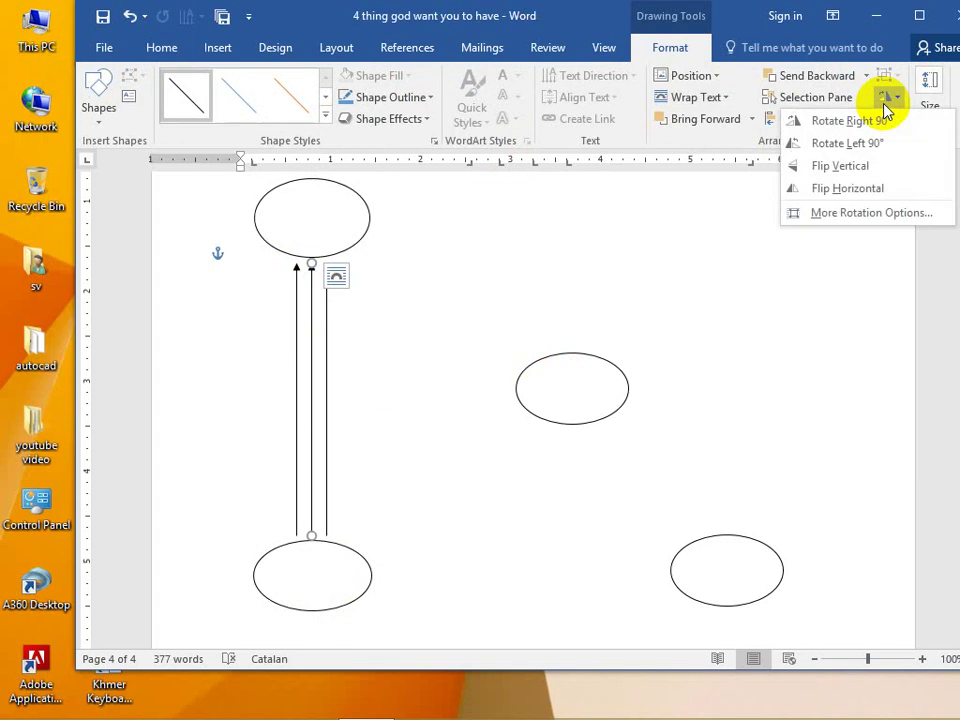
{"action": "left_click", "coordinate": [853, 167]}
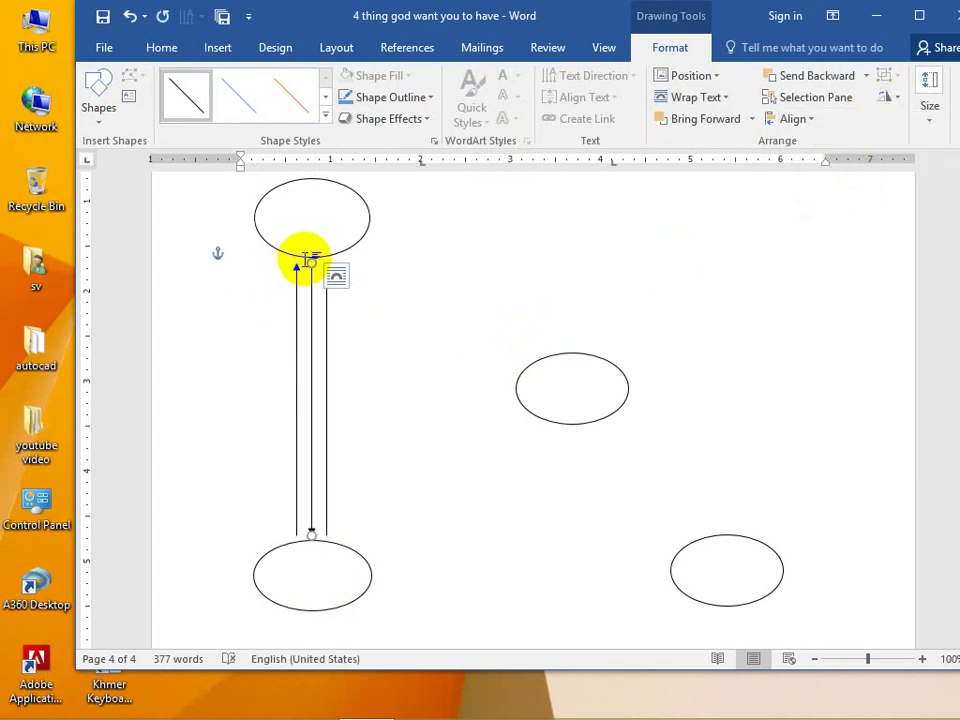
Step: Draw a line from the top-left oval to the middle oval
{"action": "left_click", "coordinate": [99, 108]}
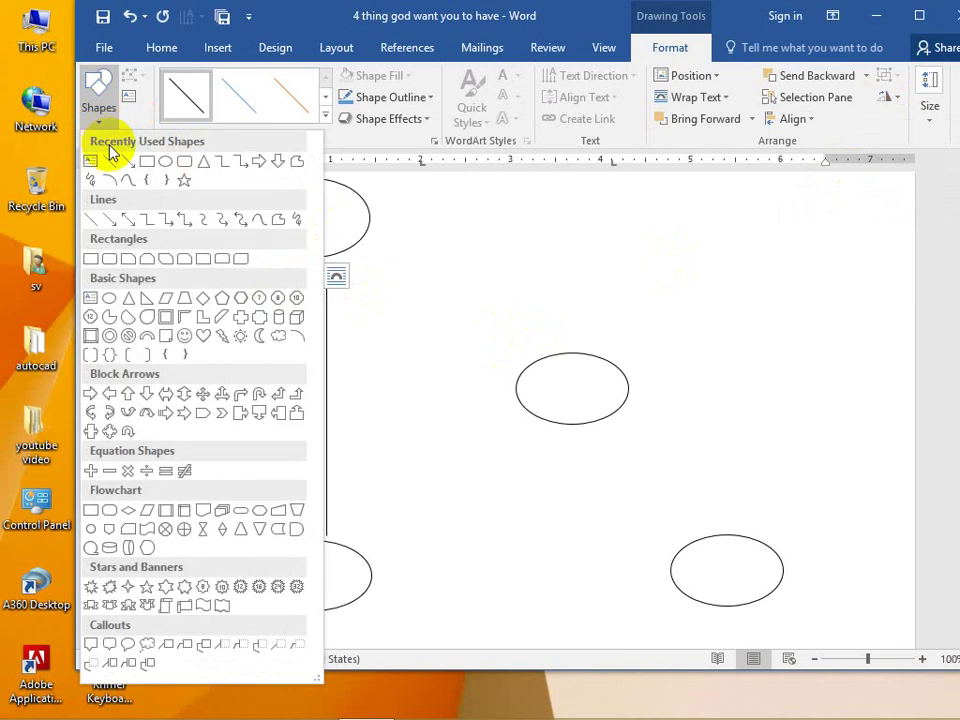
{"action": "left_click", "coordinate": [112, 162]}
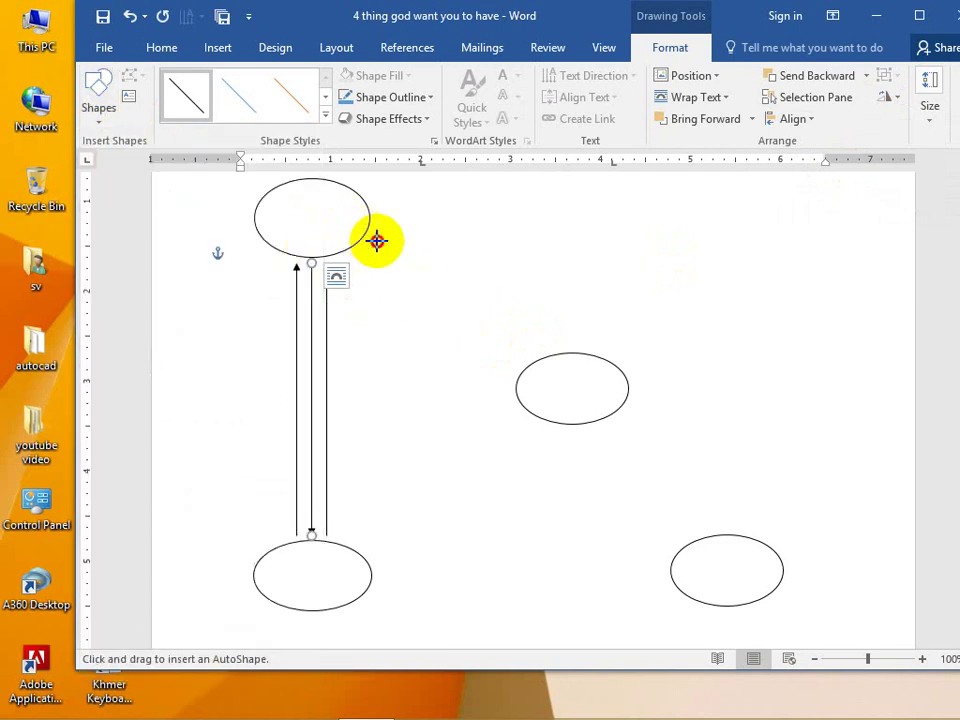
{"action": "left_click_drag", "start_coordinate": [369, 236], "coordinate": [527, 361]}
{"action": "left_click", "coordinate": [199, 107]}
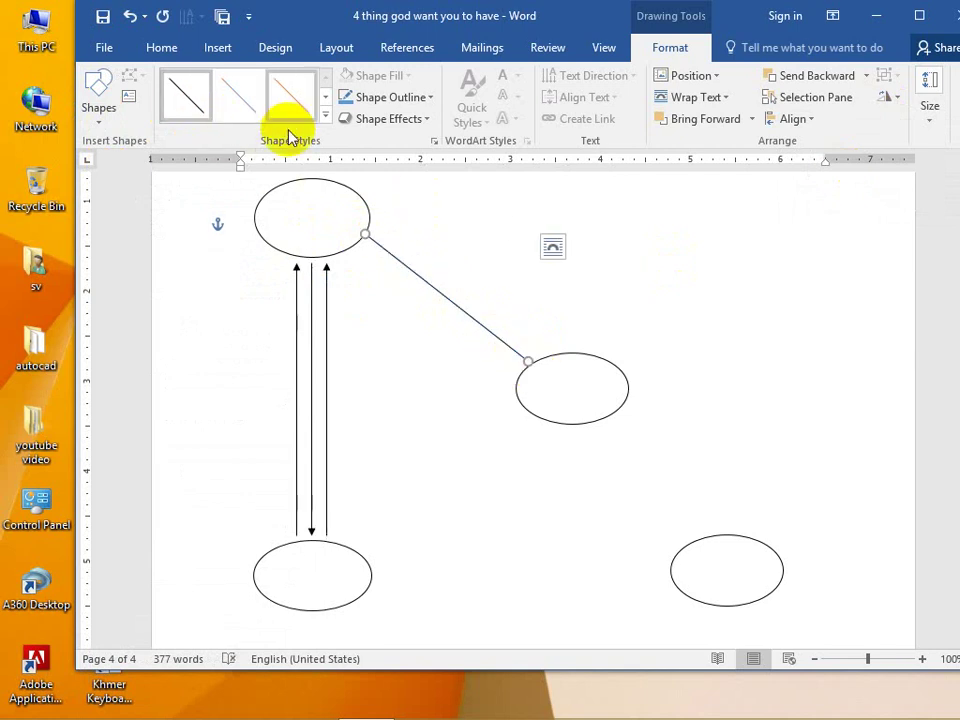
Step: Place a heart on that line, tilt it along the line, and make it white with a black outline
{"action": "left_click", "coordinate": [100, 110]}
{"action": "left_click", "coordinate": [213, 335]}
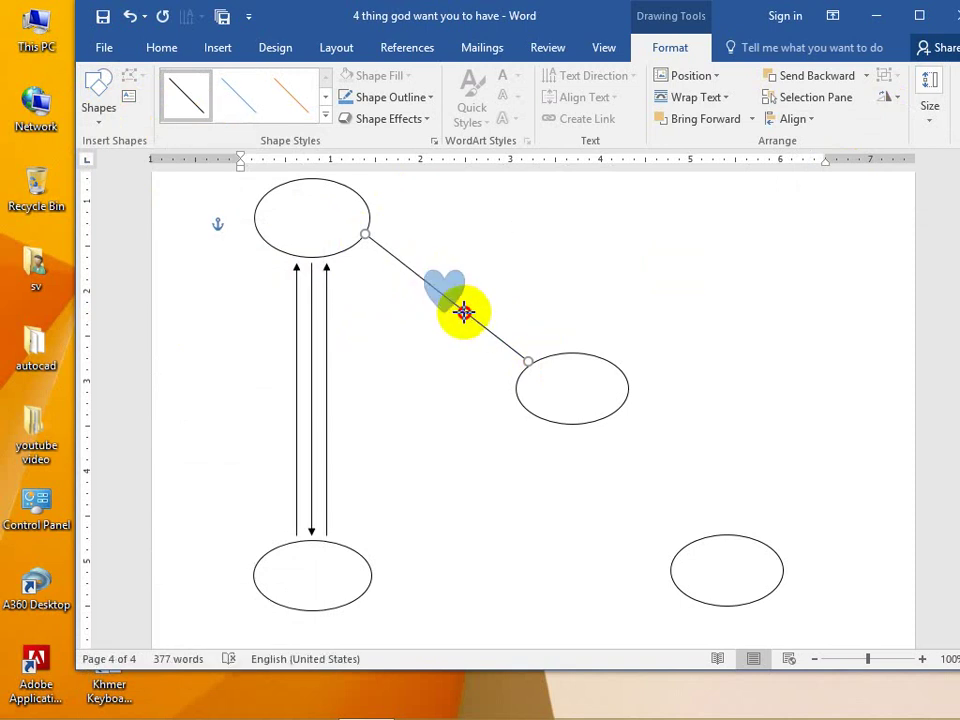
{"action": "left_click_drag", "start_coordinate": [445, 295], "coordinate": [465, 312]}
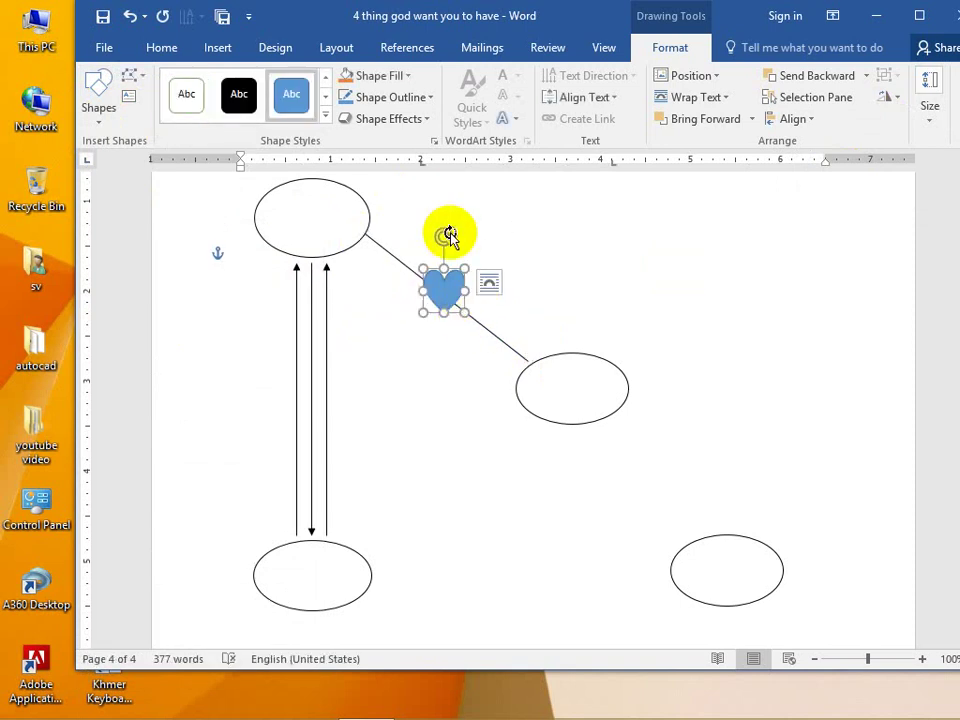
{"action": "left_click_drag", "start_coordinate": [449, 235], "coordinate": [394, 245]}
{"action": "left_click_drag", "start_coordinate": [444, 285], "coordinate": [439, 286]}
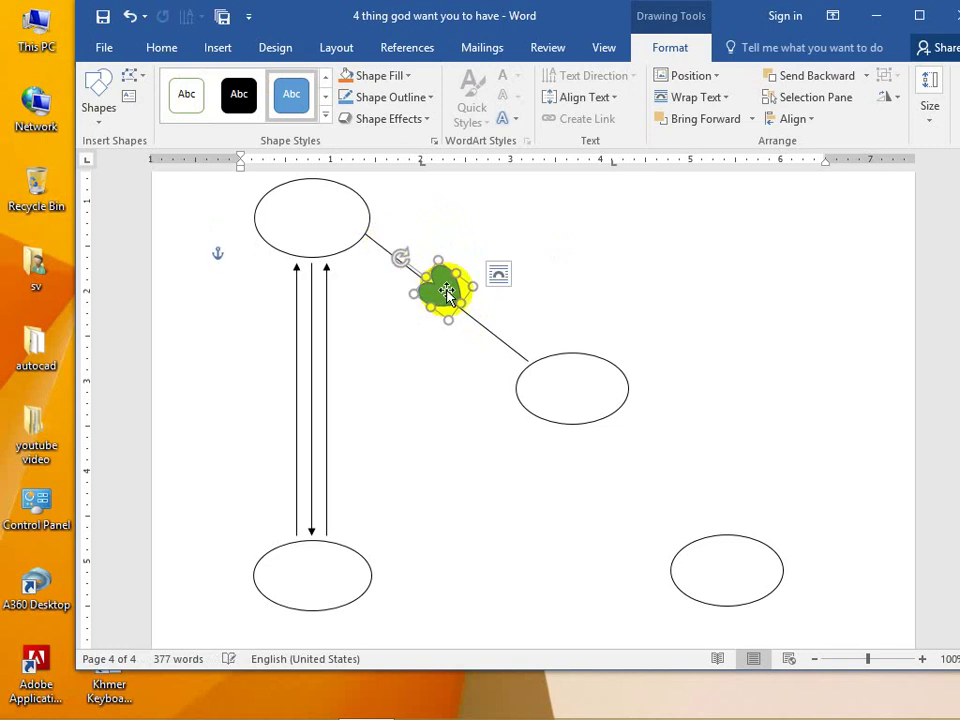
{"action": "left_click", "coordinate": [325, 117]}
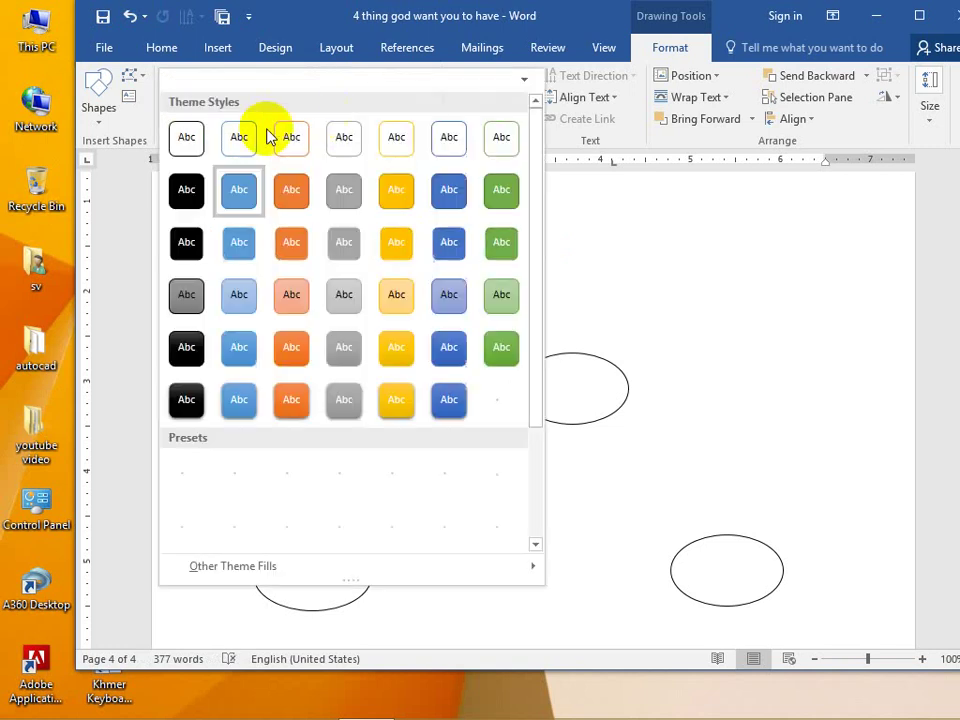
{"action": "left_click", "coordinate": [190, 139]}
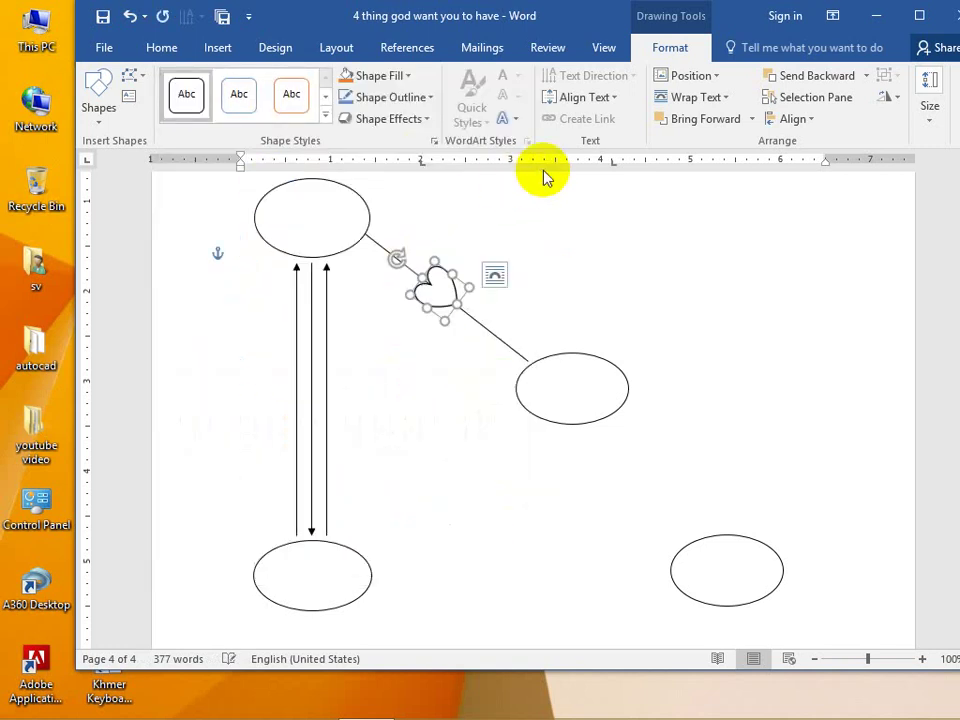
Step: Draw a line from the middle oval down to the bottom-left oval
{"action": "left_click", "coordinate": [97, 100]}
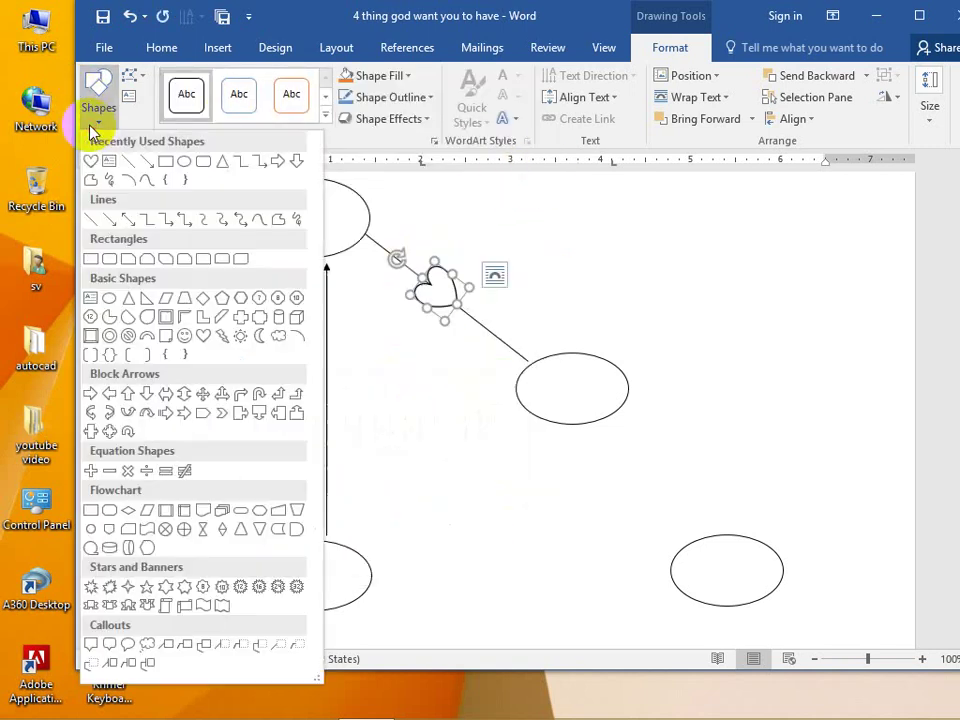
{"action": "left_click", "coordinate": [133, 161]}
{"action": "left_click_drag", "start_coordinate": [520, 430], "coordinate": [373, 553]}
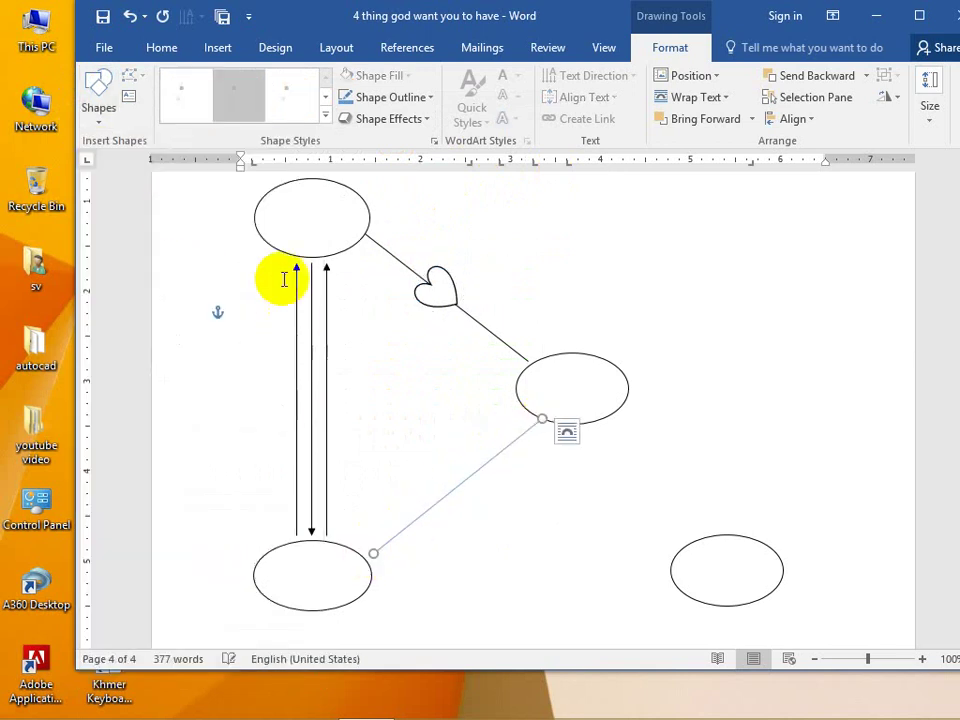
Step: Add a tilted white, black-outlined heart on the middle-to-bottom-left line
{"action": "left_click", "coordinate": [98, 110]}
{"action": "left_click", "coordinate": [92, 162]}
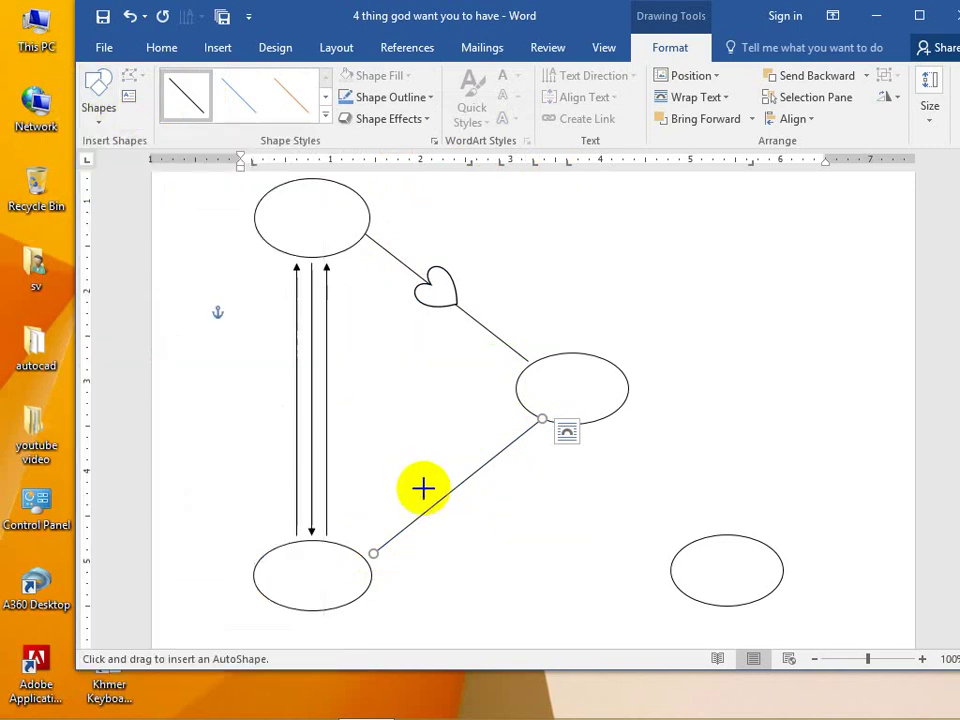
{"action": "left_click_drag", "start_coordinate": [426, 480], "coordinate": [462, 518]}
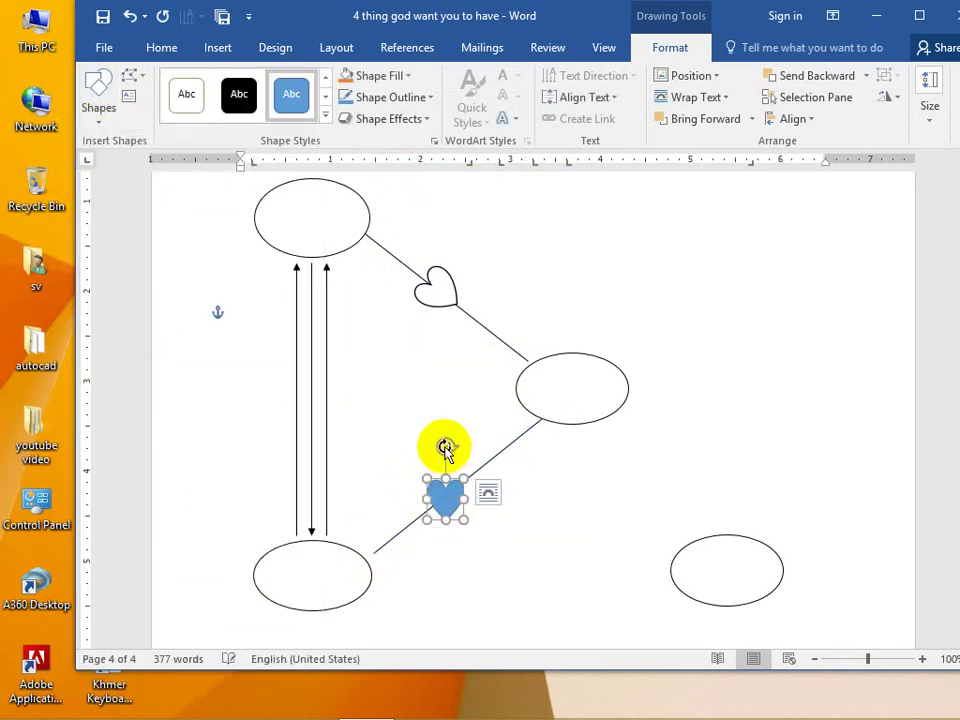
{"action": "left_click_drag", "start_coordinate": [446, 446], "coordinate": [480, 460]}
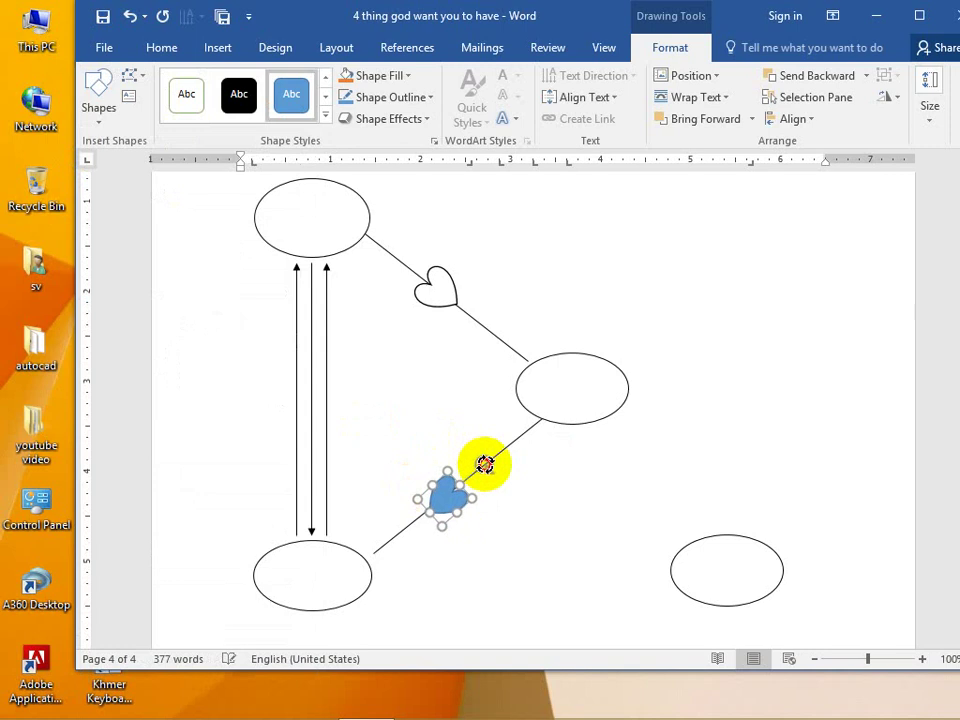
{"action": "left_click", "coordinate": [326, 117]}
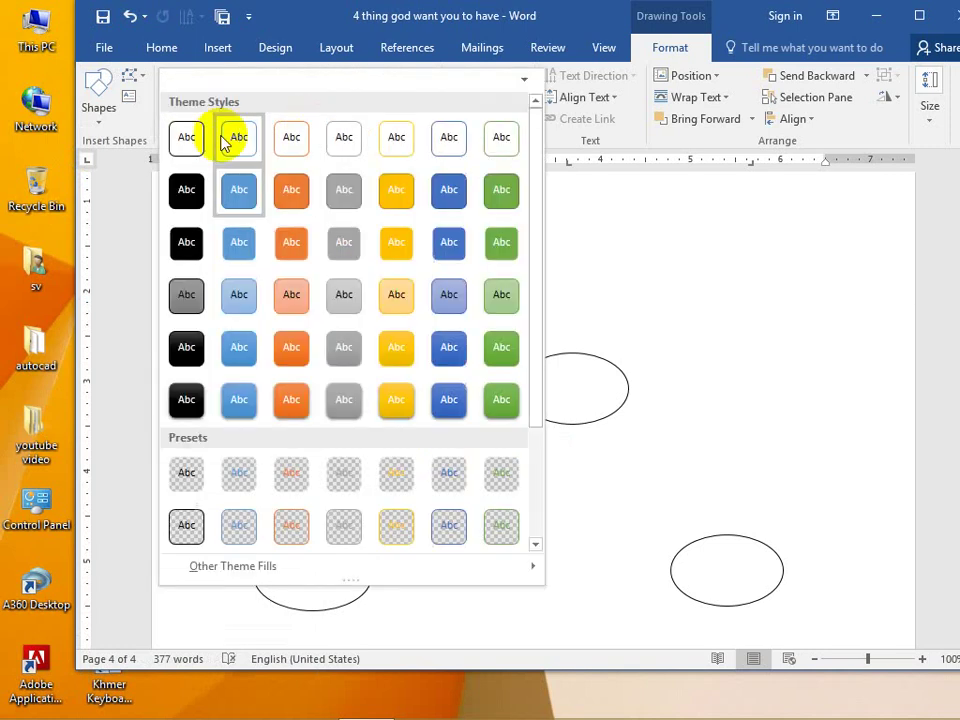
{"action": "left_click", "coordinate": [188, 138]}
Step: Draw a line from the middle oval to the bottom-right oval and add a tilted white heart on it
{"action": "left_click", "coordinate": [103, 118]}
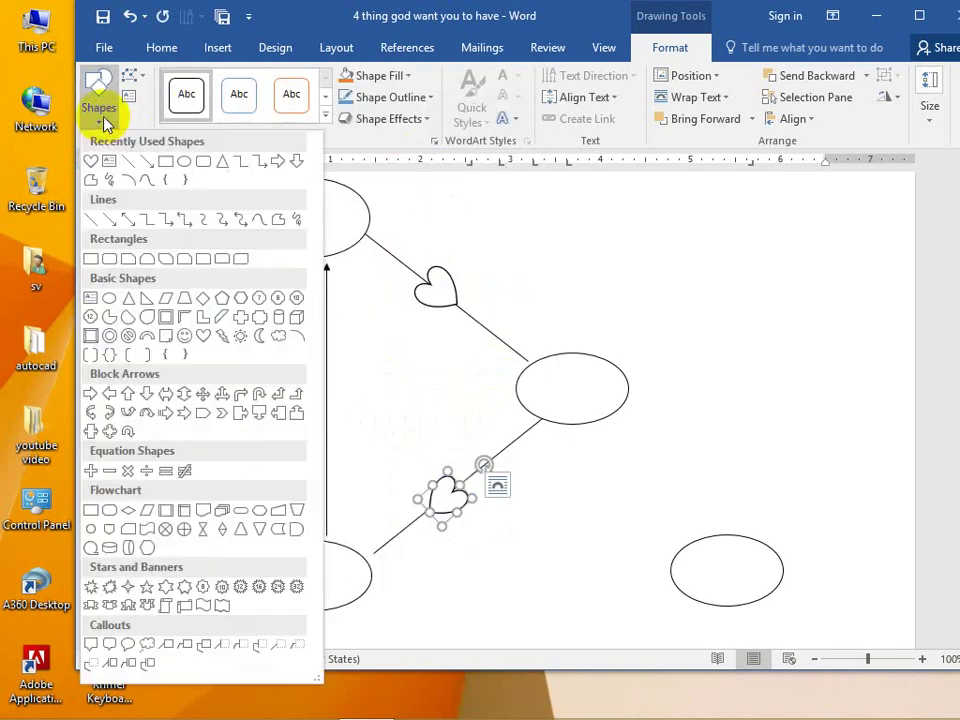
{"action": "left_click", "coordinate": [128, 162]}
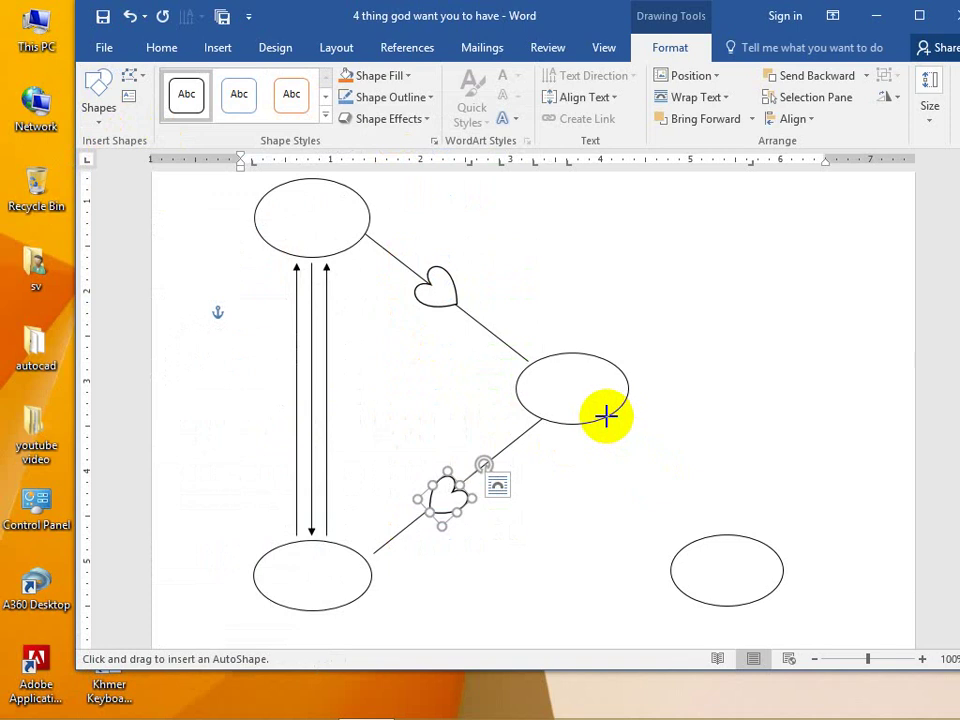
{"action": "left_click_drag", "start_coordinate": [608, 419], "coordinate": [688, 540]}
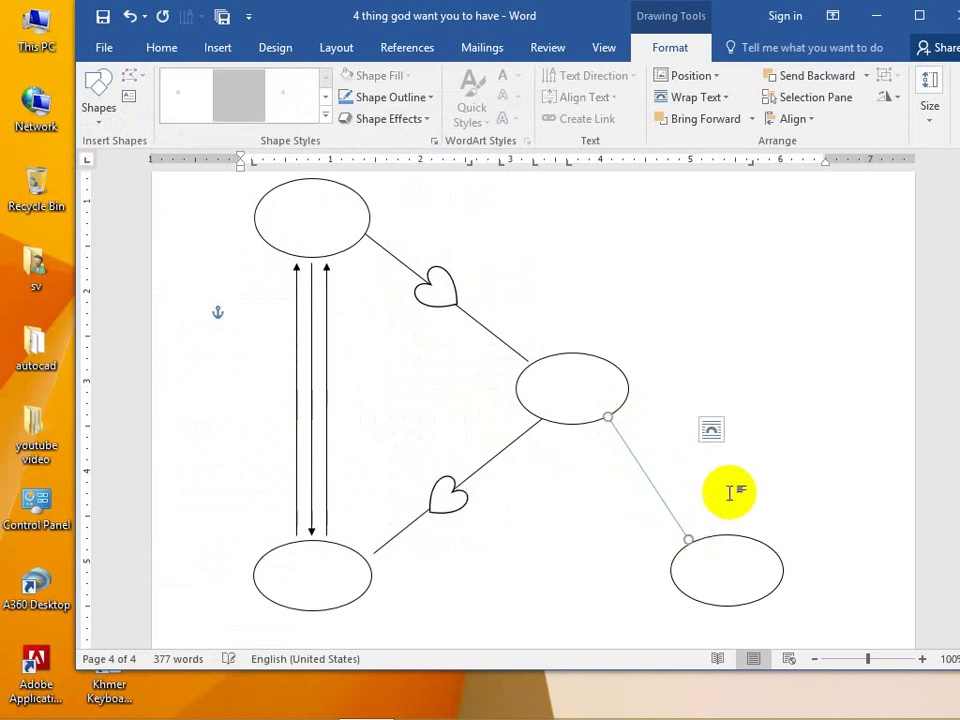
{"action": "left_click", "coordinate": [100, 112]}
{"action": "left_click", "coordinate": [90, 160]}
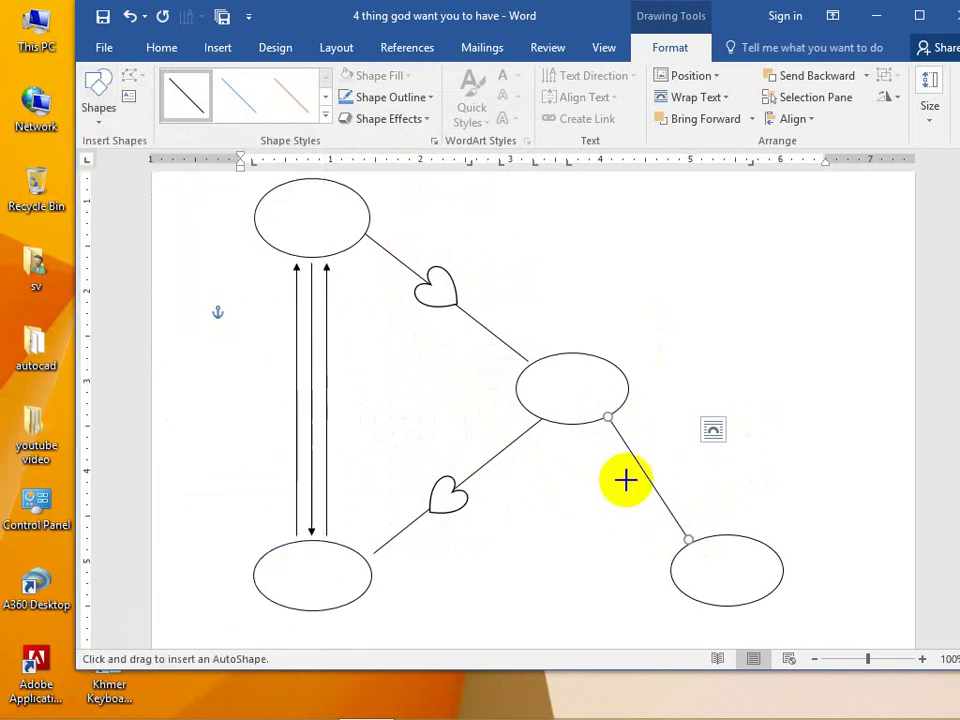
{"action": "left_click_drag", "start_coordinate": [627, 455], "coordinate": [659, 494]}
{"action": "left_click_drag", "start_coordinate": [649, 422], "coordinate": [622, 430]}
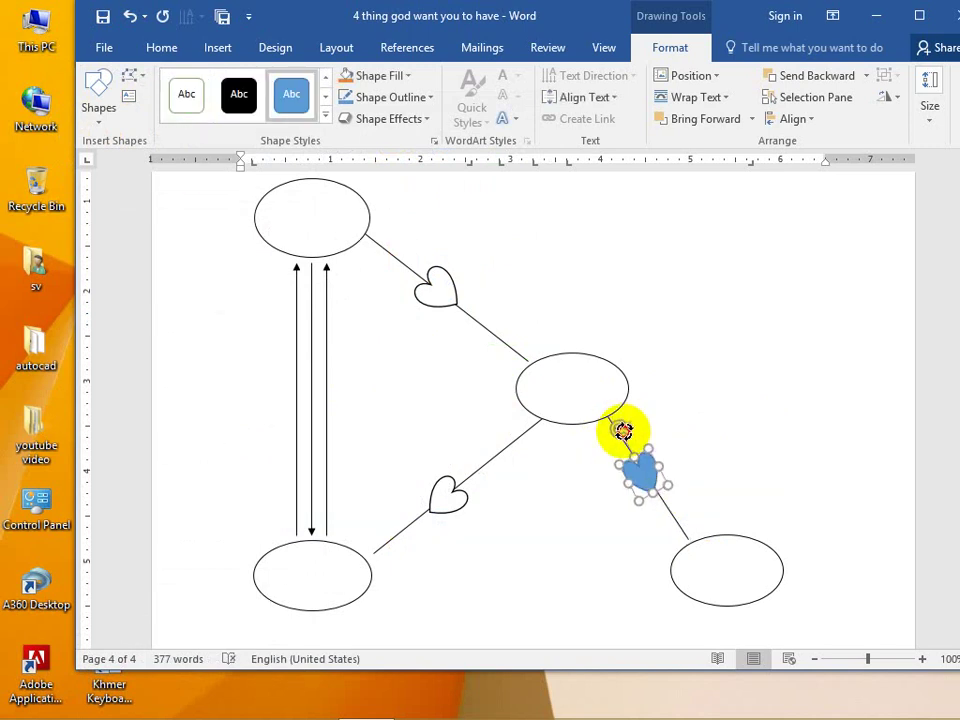
{"action": "left_click", "coordinate": [325, 117]}
{"action": "left_click", "coordinate": [191, 139]}
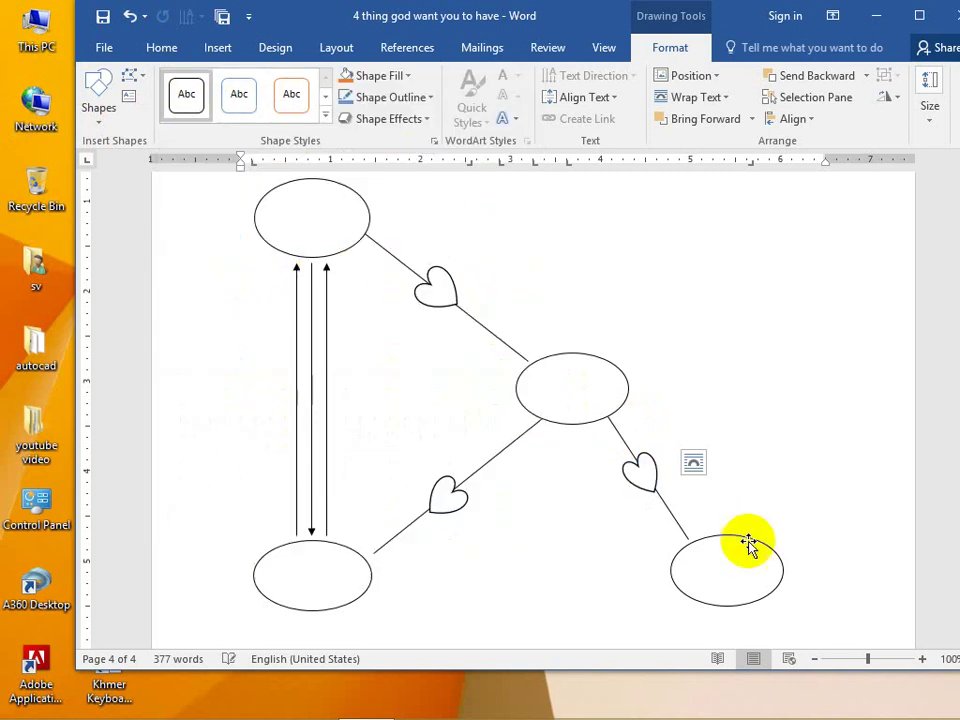
{"action": "scroll", "coordinate": [730, 458], "scroll_direction": "down", "scroll_amount": 1}
{"action": "scroll", "coordinate": [730, 458], "scroll_direction": "down", "scroll_amount": 2}
Step: Nudge the bottom-right oval, reattach its line to the oval's top, and realign the heart
{"action": "left_click", "coordinate": [731, 470]}
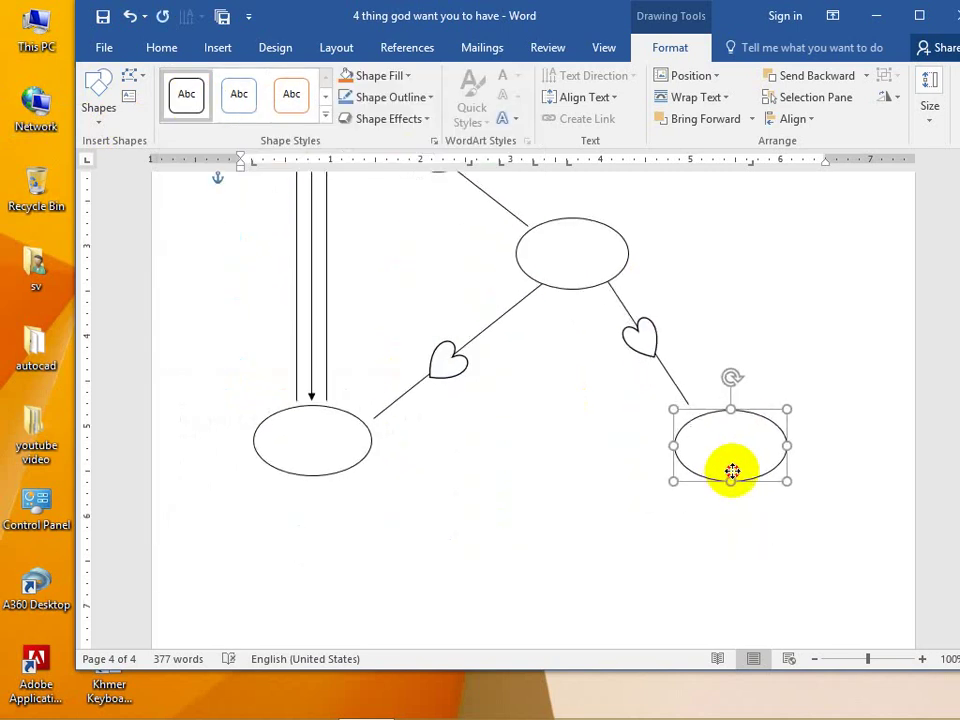
{"action": "left_click_drag", "start_coordinate": [736, 472], "coordinate": [742, 462]}
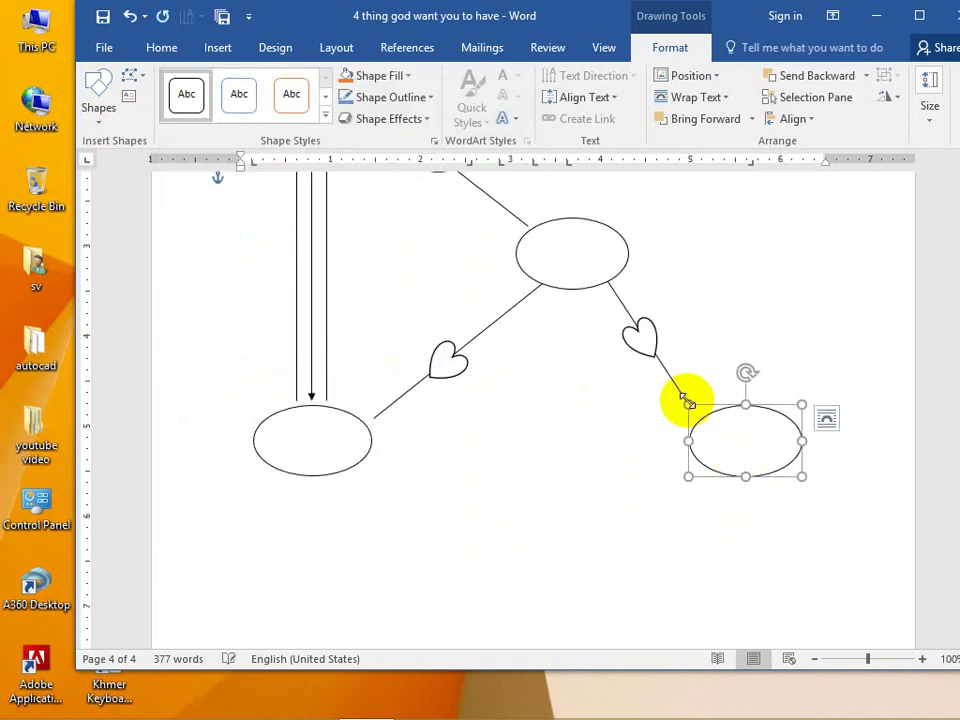
{"action": "left_click", "coordinate": [683, 399]}
{"action": "left_click_drag", "start_coordinate": [683, 399], "coordinate": [708, 411]}
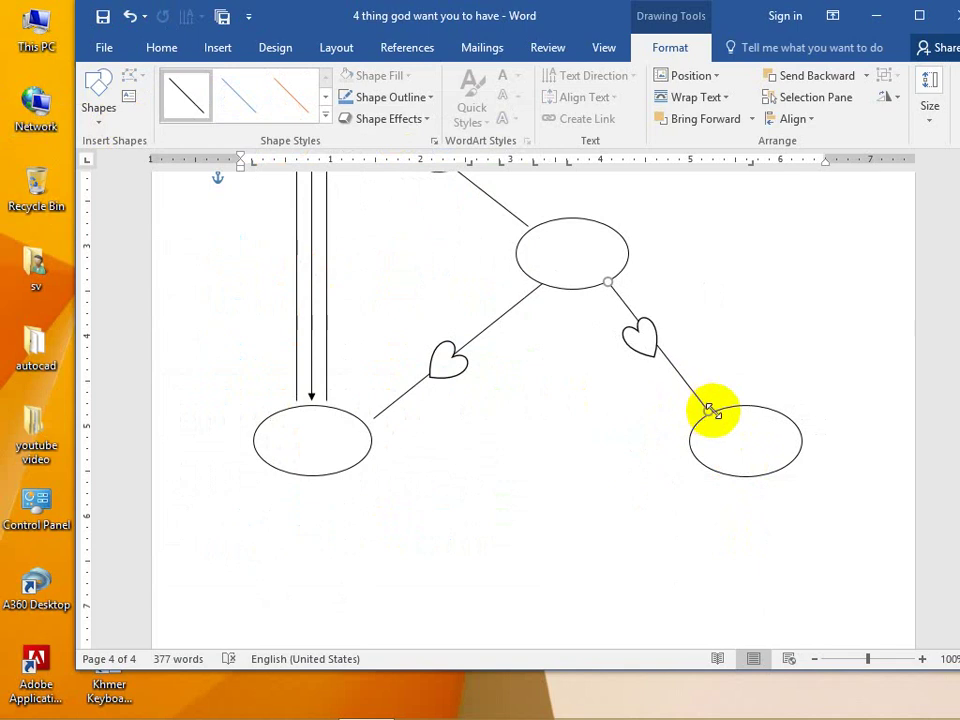
{"action": "left_click", "coordinate": [641, 338]}
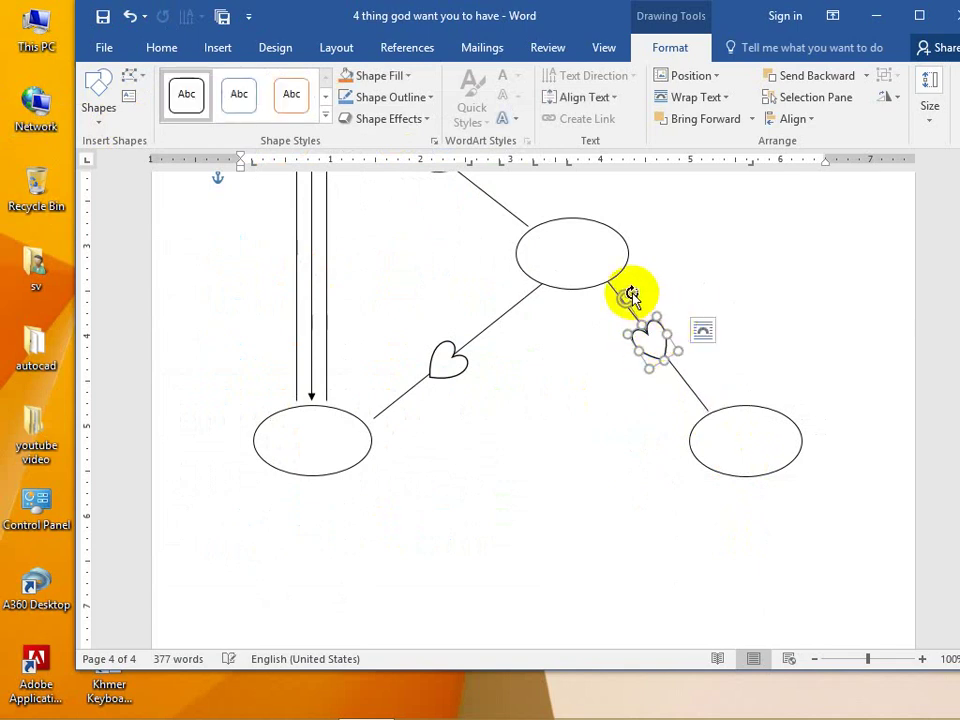
{"action": "left_click_drag", "start_coordinate": [652, 299], "coordinate": [626, 295]}
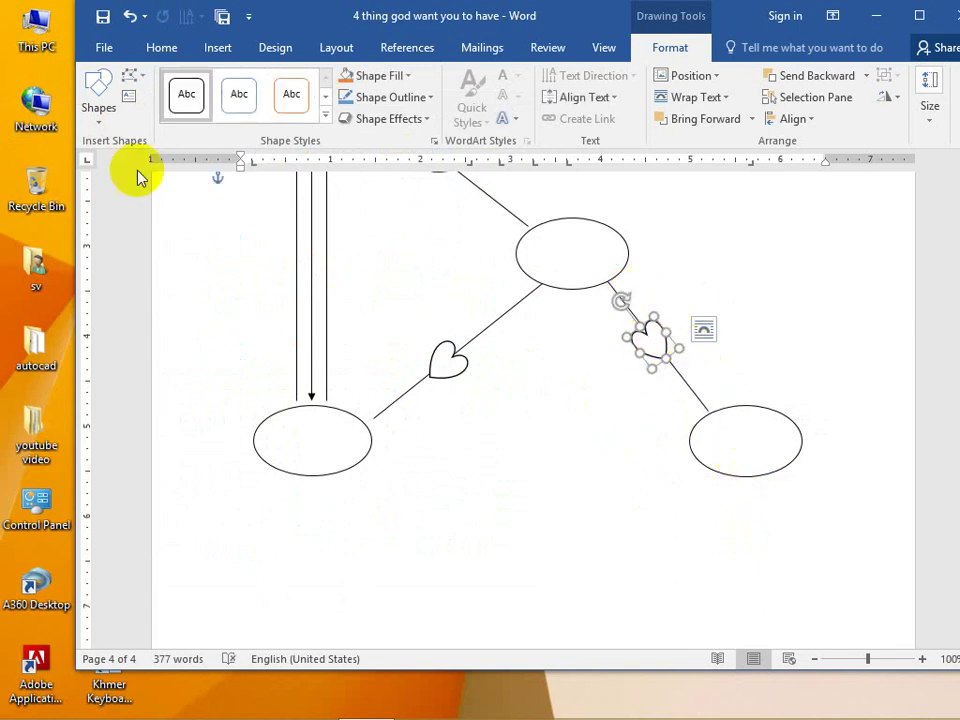
Step: Draw a horizontal line from the bottom-right oval to the bottom-left oval
{"action": "left_click", "coordinate": [98, 100]}
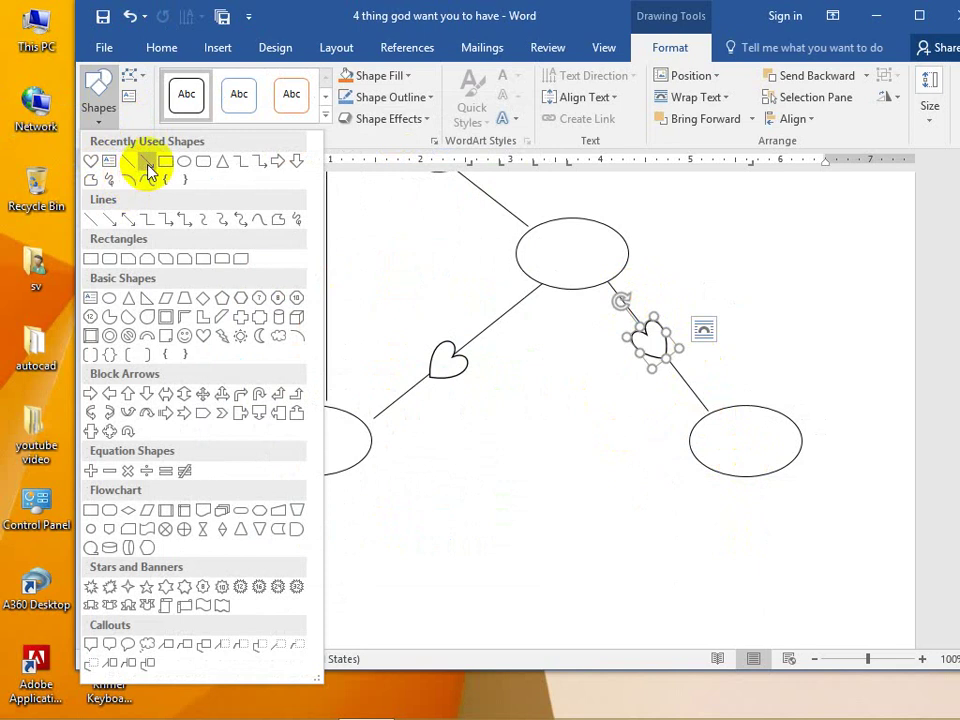
{"action": "left_click", "coordinate": [145, 163]}
{"action": "mouse_move", "coordinate": [698, 461]}
{"action": "left_mouse_down"}
{"action": "mouse_move", "coordinate": [403, 452]}
{"action": "mouse_move", "coordinate": [404, 461]}
{"action": "left_mouse_up"}
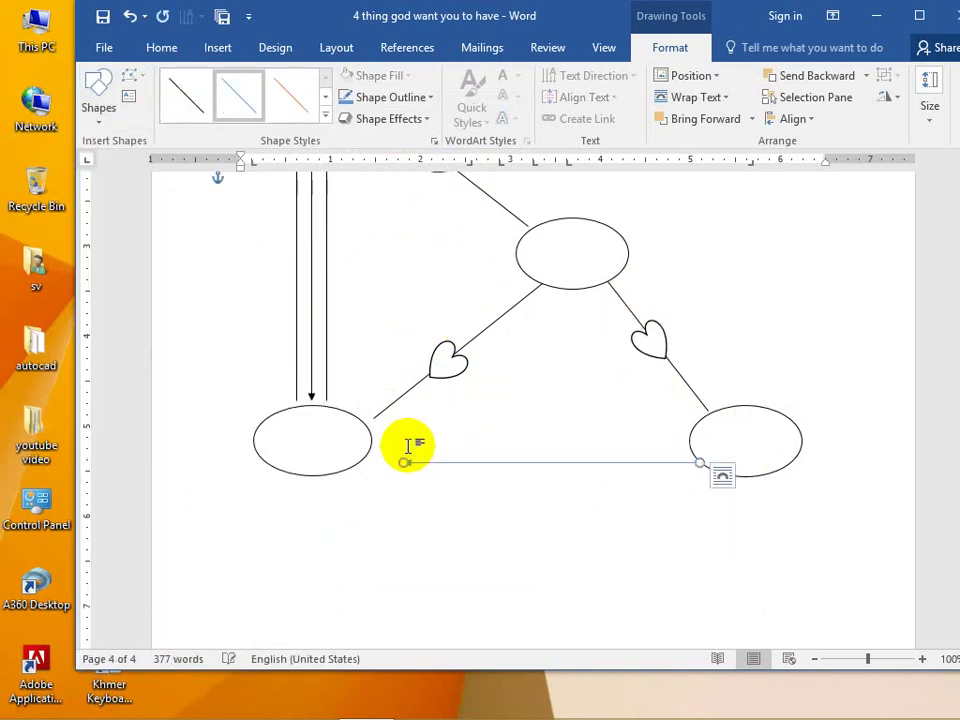
{"action": "scroll", "coordinate": [428, 330], "scroll_direction": "up", "scroll_amount": 3}
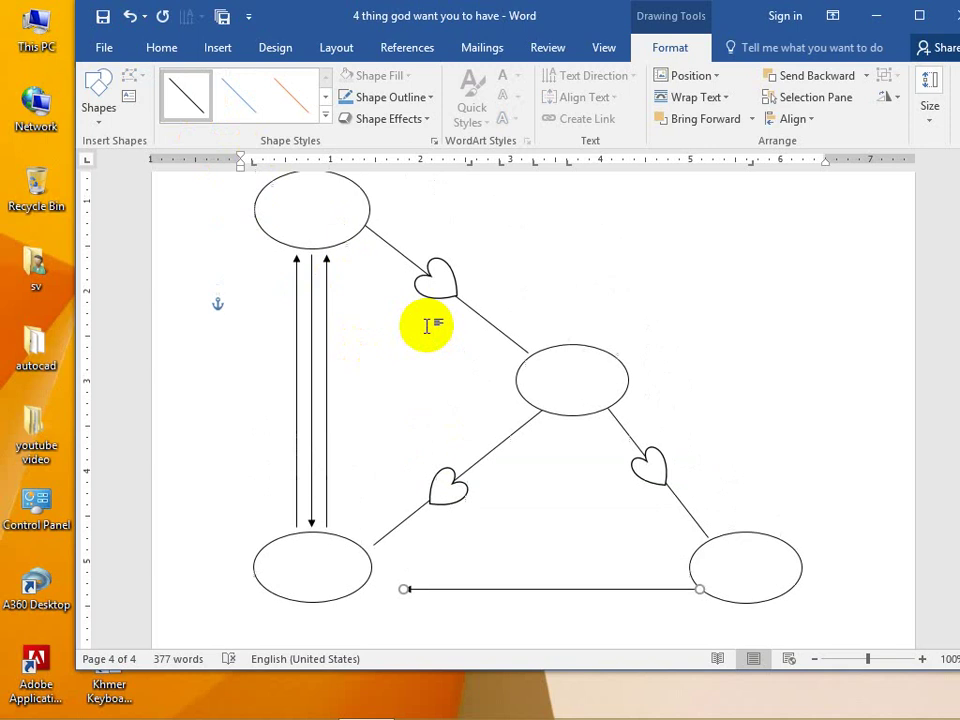
{"action": "scroll", "coordinate": [445, 318], "scroll_direction": "up", "scroll_amount": 3}
{"action": "scroll", "coordinate": [448, 317], "scroll_direction": "down", "scroll_amount": 3}
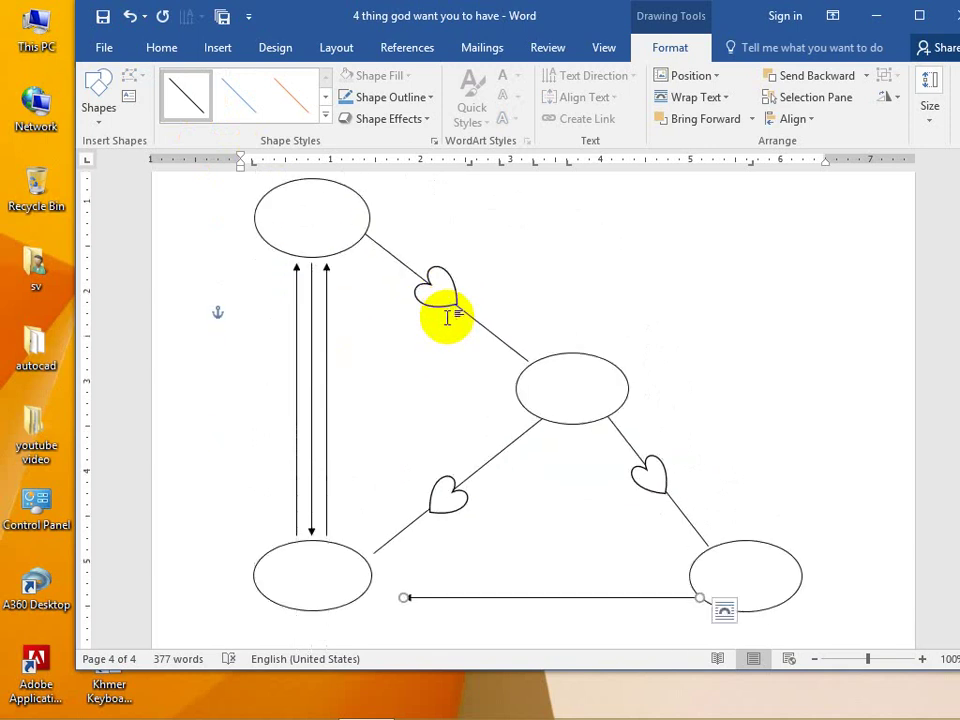
Step: Label the top-left oval COMMENT with paragraph Spacing After set to 0 pt
{"action": "left_click", "coordinate": [314, 220]}
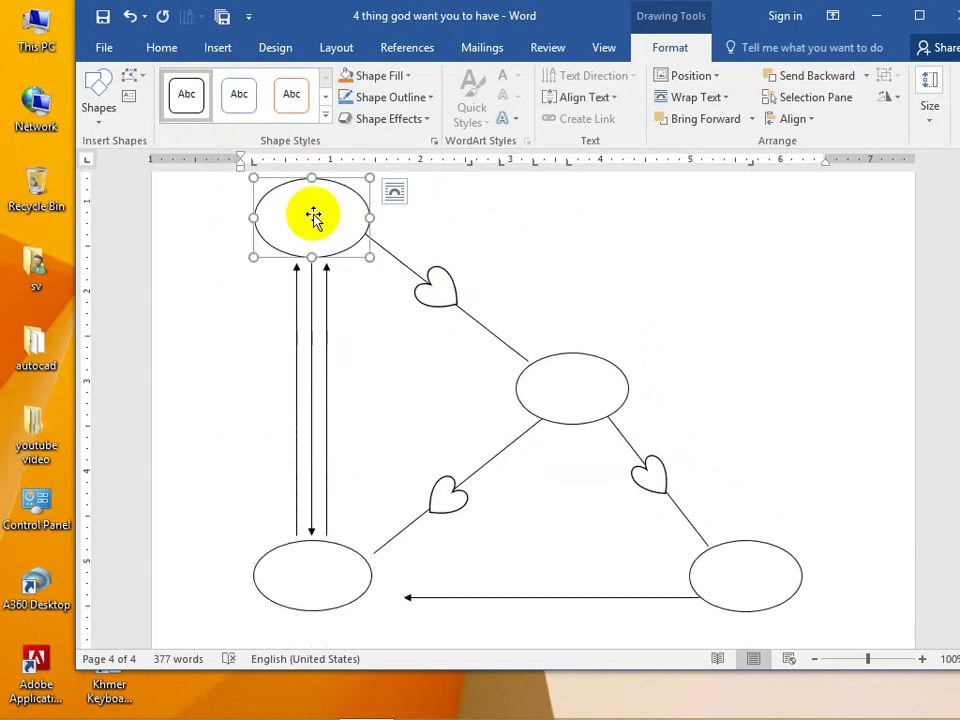
{"action": "right_click", "coordinate": [314, 220]}
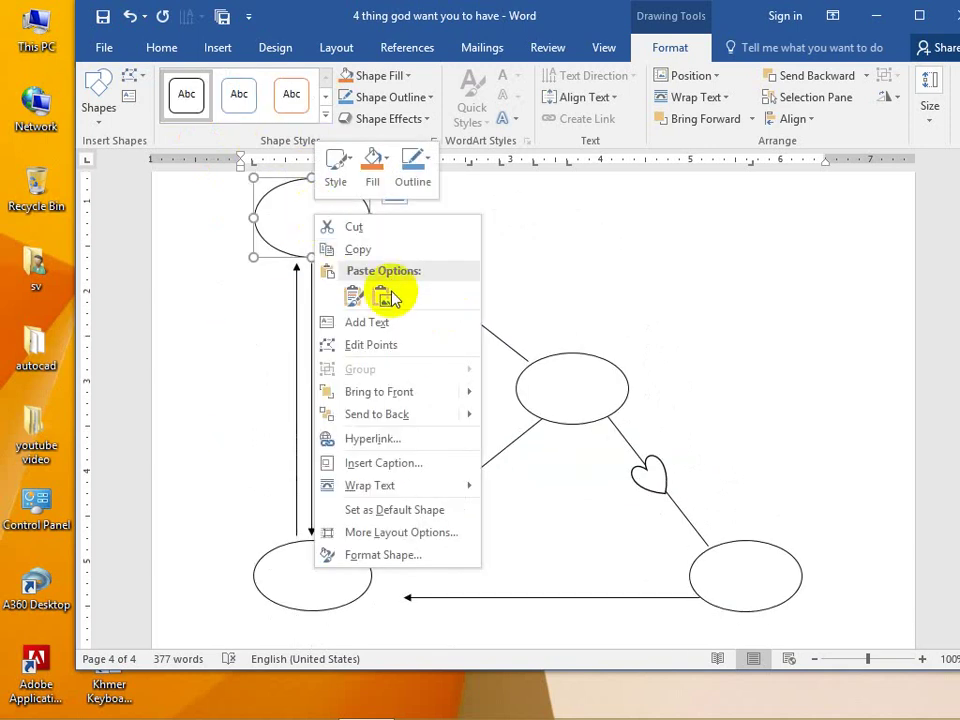
{"action": "left_click", "coordinate": [372, 320]}
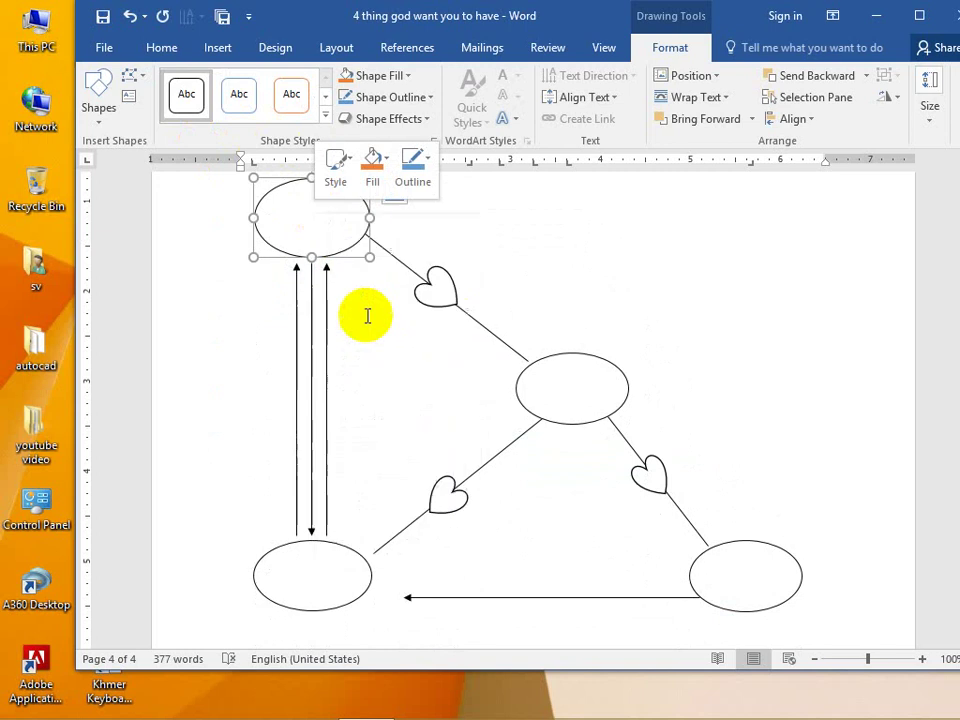
{"action": "left_click", "coordinate": [340, 48]}
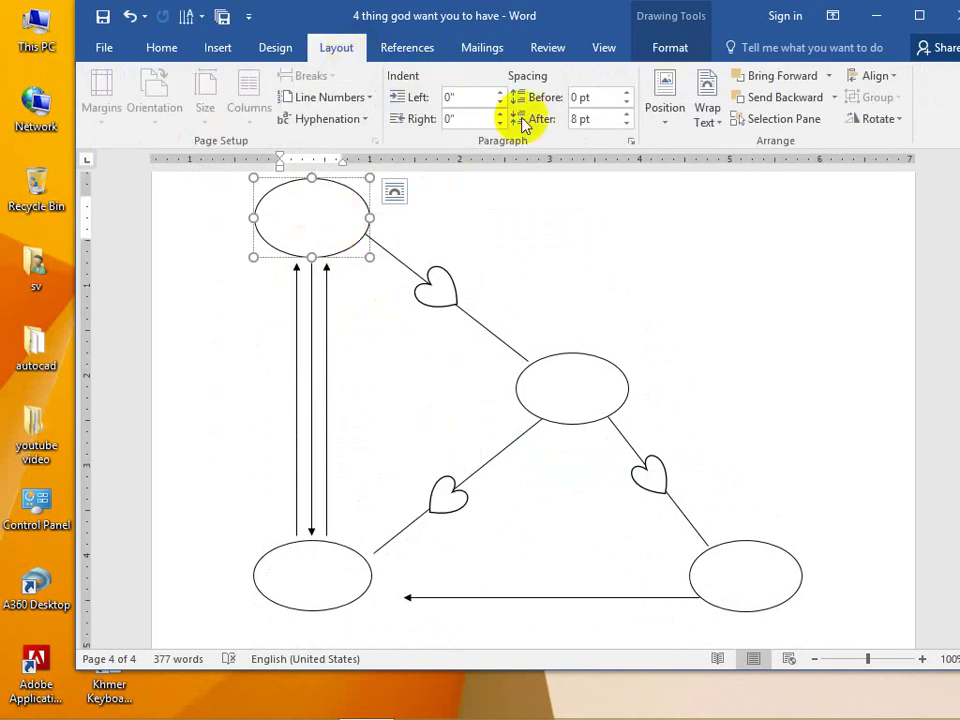
{"action": "left_click", "coordinate": [626, 124]}
{"action": "left_click", "coordinate": [626, 124]}
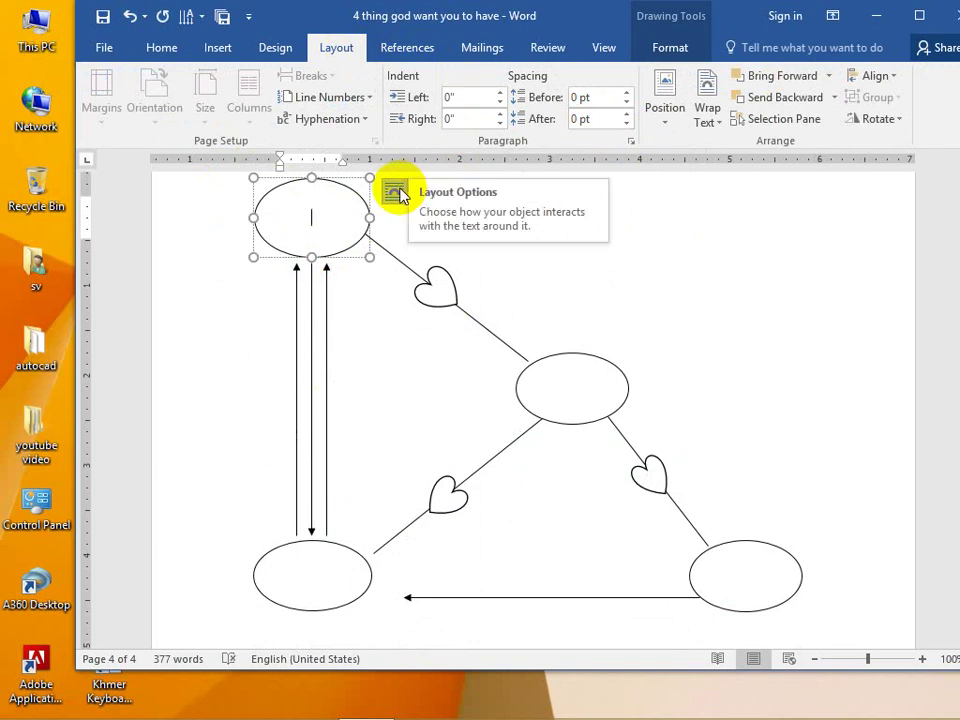
{"action": "type", "text": "c"}
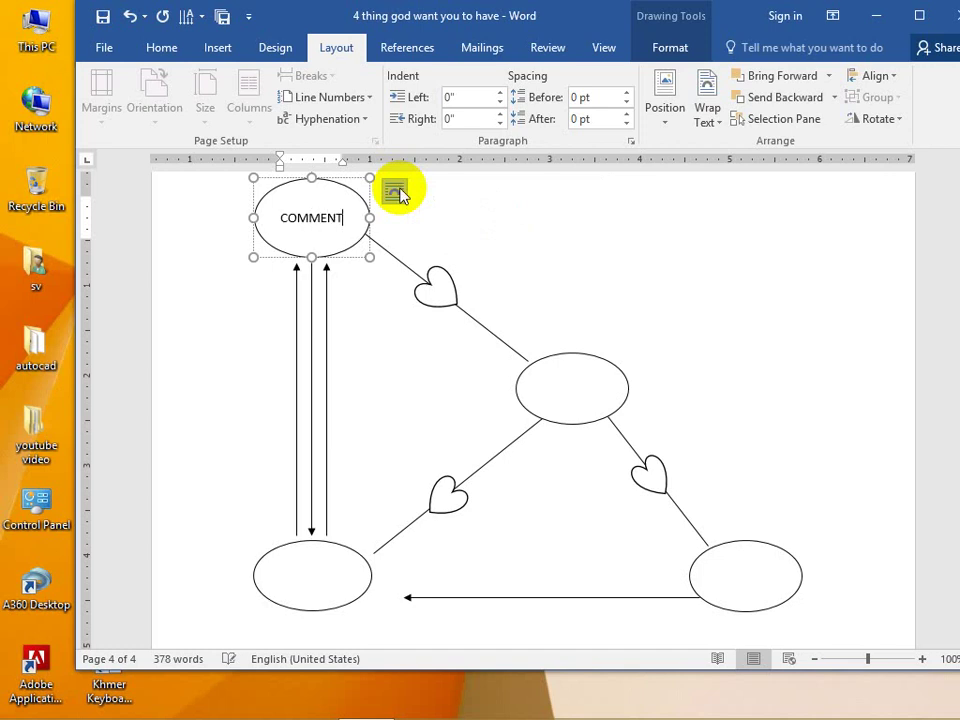
Step: Label the bottom-left oval CORE GROUP, fixing a mistyped letter
{"action": "left_click", "coordinate": [327, 577]}
{"action": "right_click", "coordinate": [327, 577]}
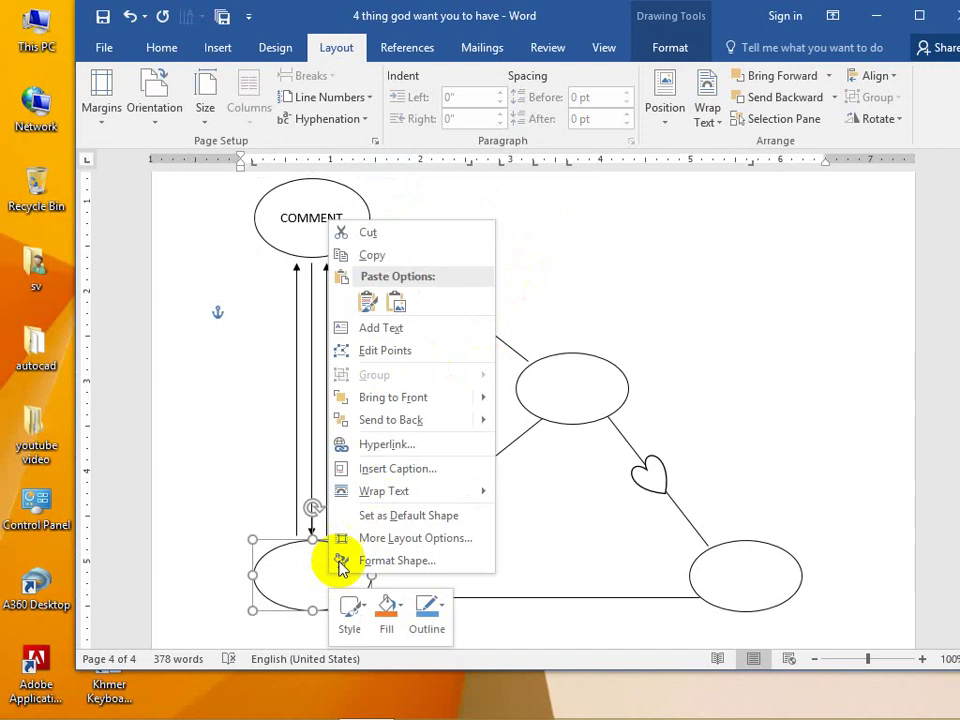
{"action": "key", "text": "Escape"}
{"action": "left_click", "coordinate": [418, 336]}
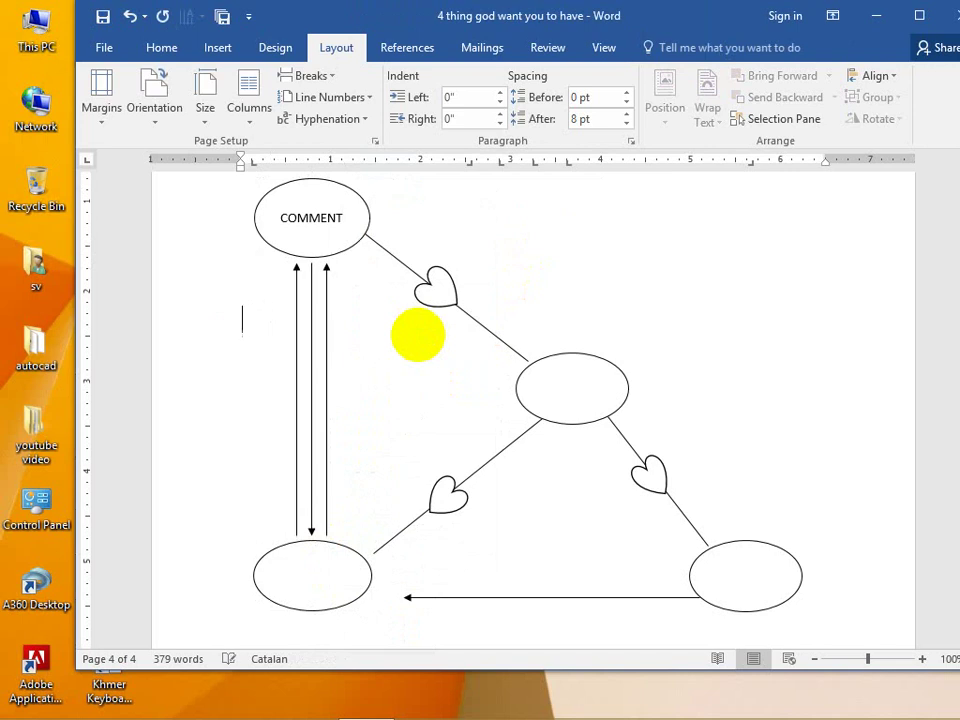
{"action": "left_click", "coordinate": [316, 577]}
{"action": "type", "text": "CORE GROP"}
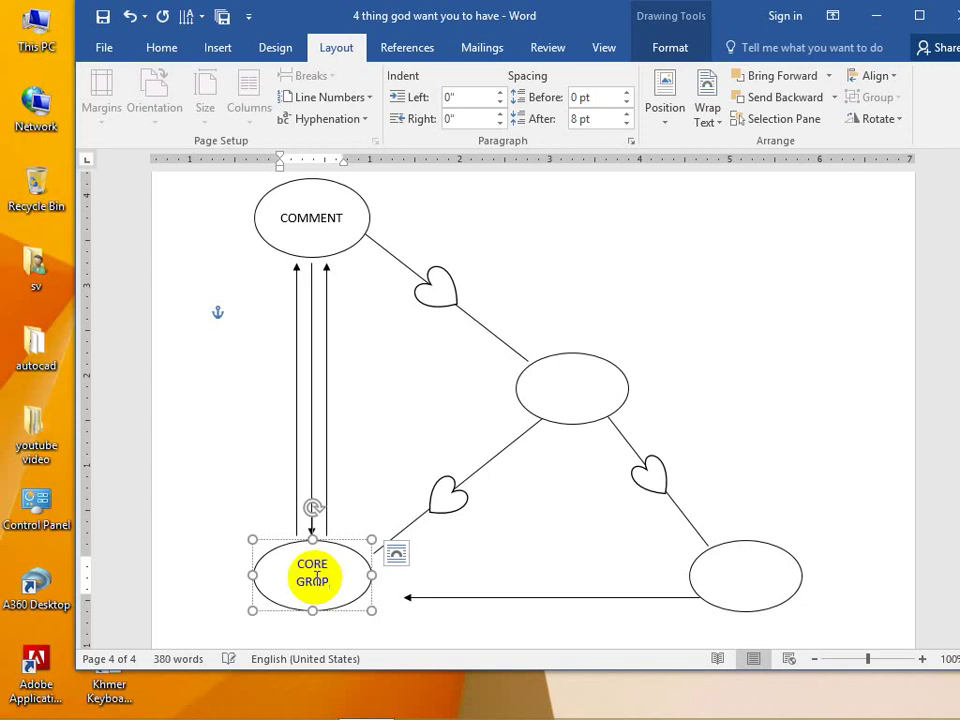
{"action": "key", "text": "BackSpace"}
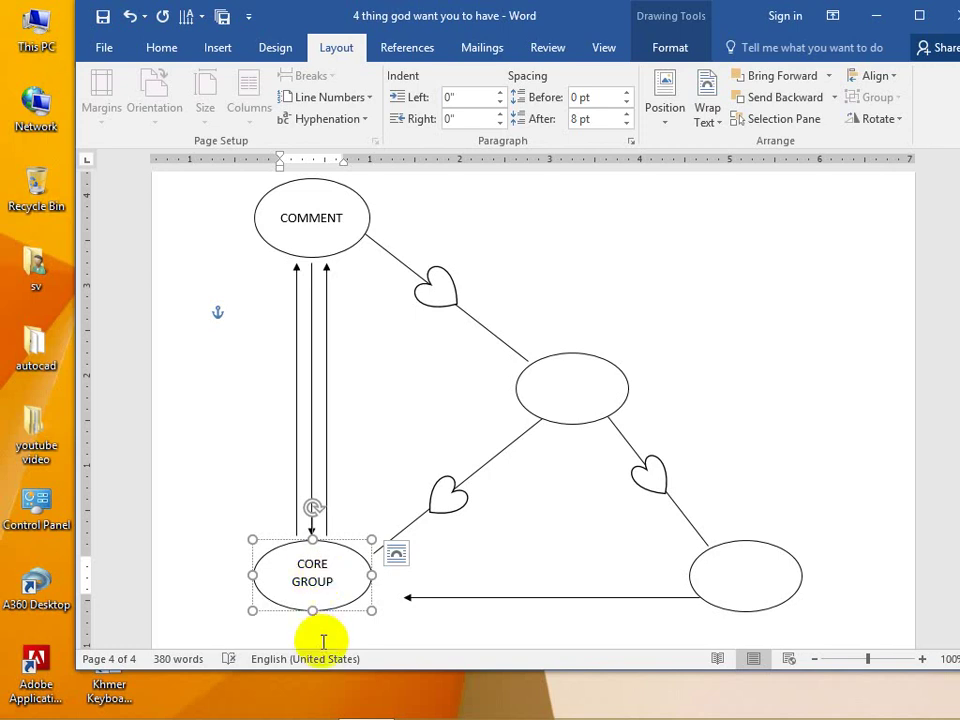
Step: Label the middle oval GOD
{"action": "left_click", "coordinate": [575, 400]}
{"action": "right_click", "coordinate": [575, 400]}
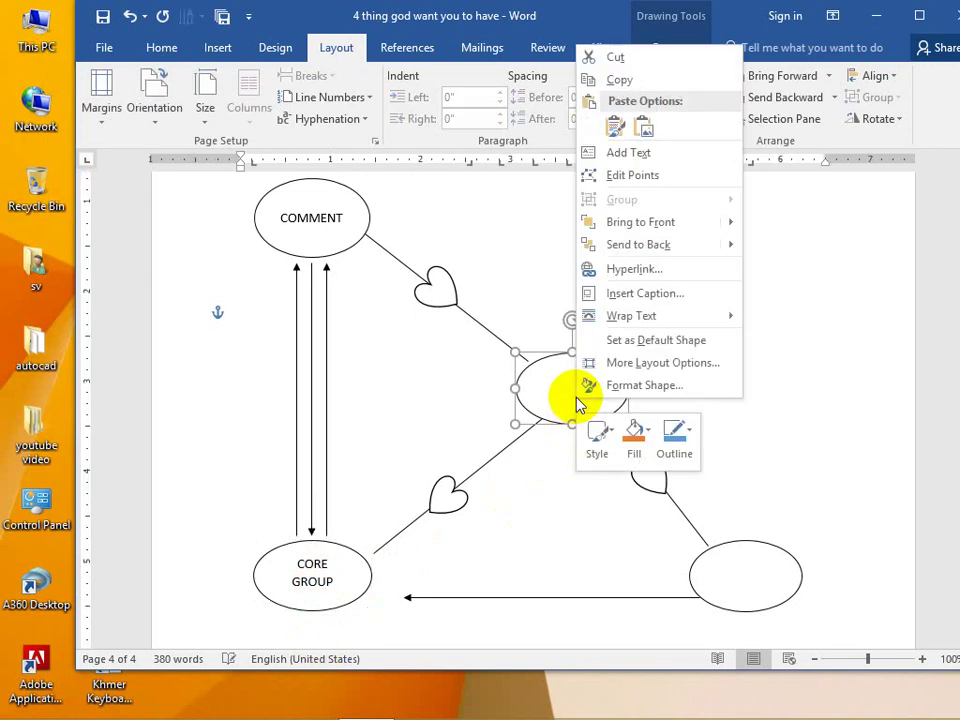
{"action": "left_click", "coordinate": [657, 154]}
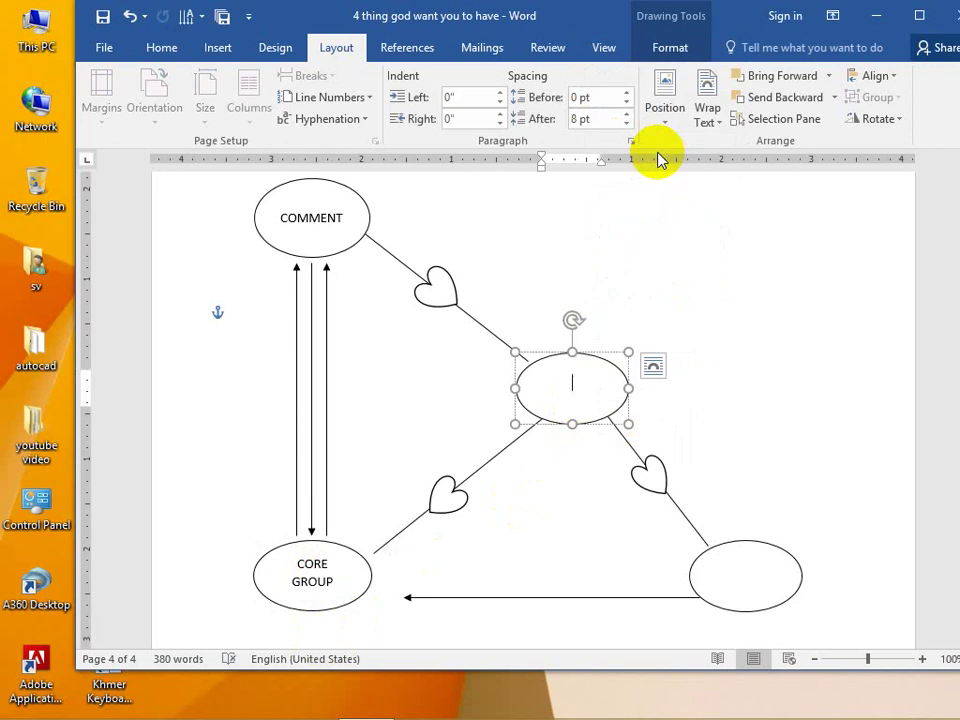
{"action": "type", "text": "GOD"}
Step: Label the bottom-right oval PATH and maximize the Word window
{"action": "left_click", "coordinate": [737, 579]}
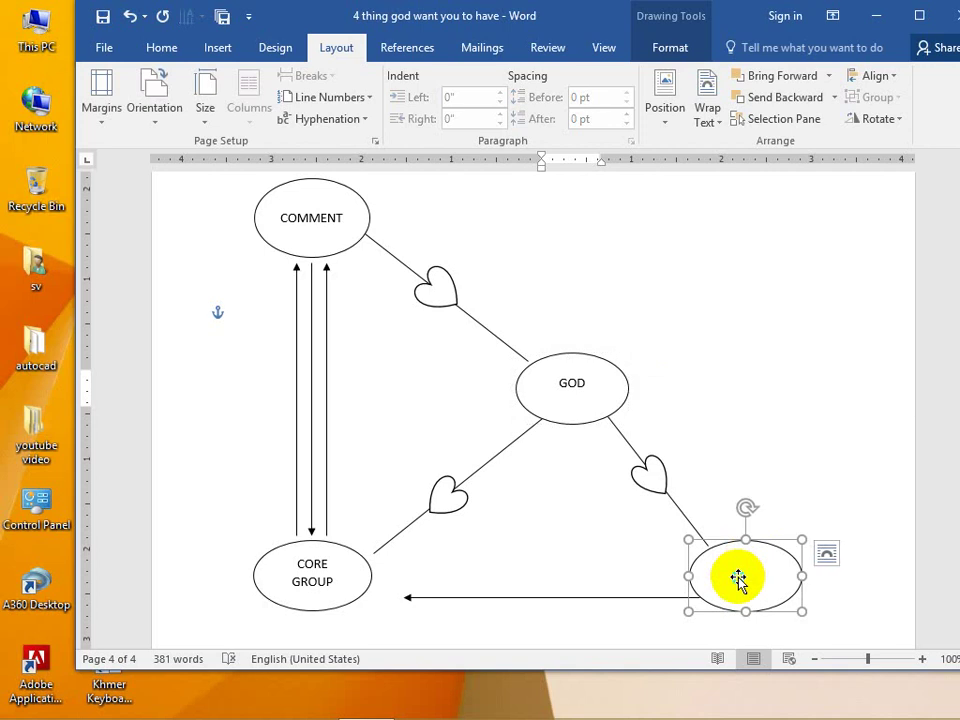
{"action": "right_click", "coordinate": [737, 579]}
{"action": "left_click", "coordinate": [778, 330]}
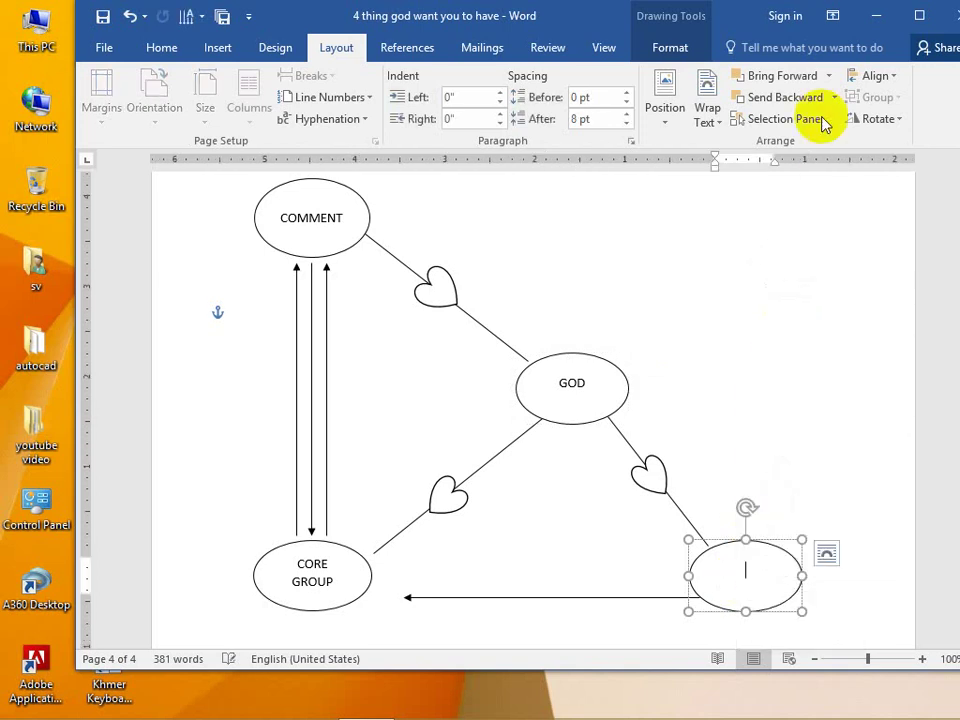
{"action": "left_click", "coordinate": [910, 15]}
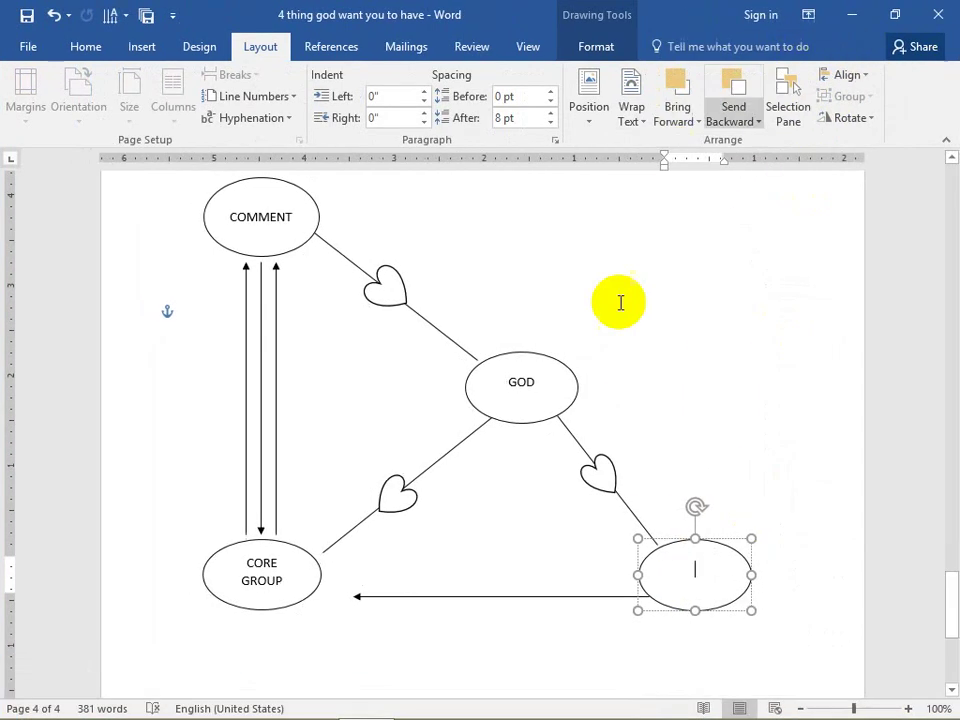
{"action": "scroll", "coordinate": [609, 339], "scroll_direction": "down", "scroll_amount": 3}
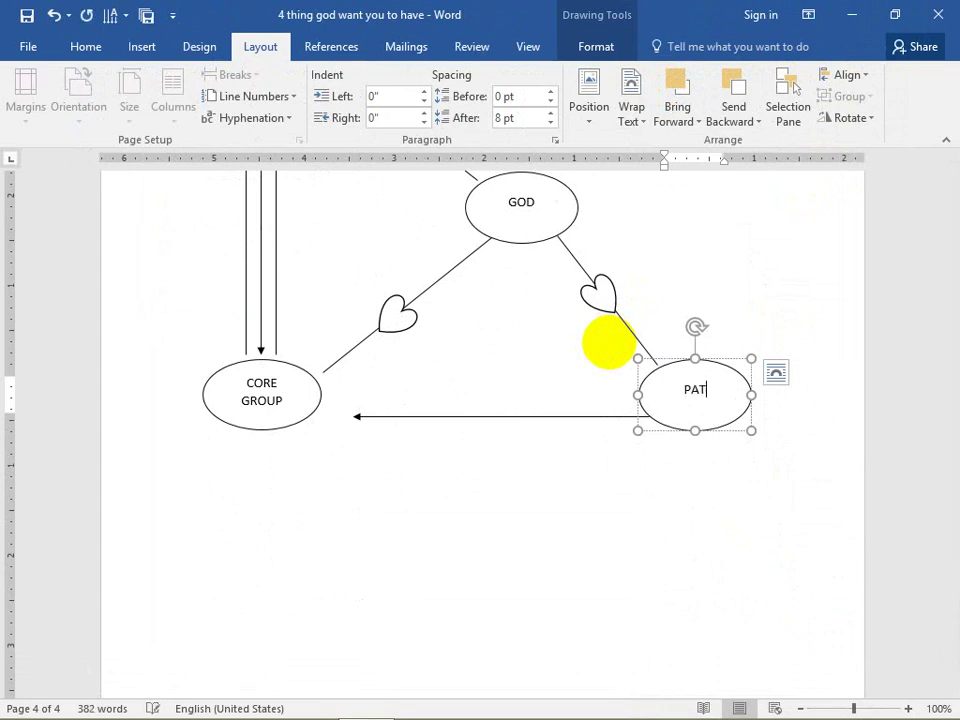
{"action": "scroll", "coordinate": [572, 428], "scroll_direction": "up", "scroll_amount": 3}
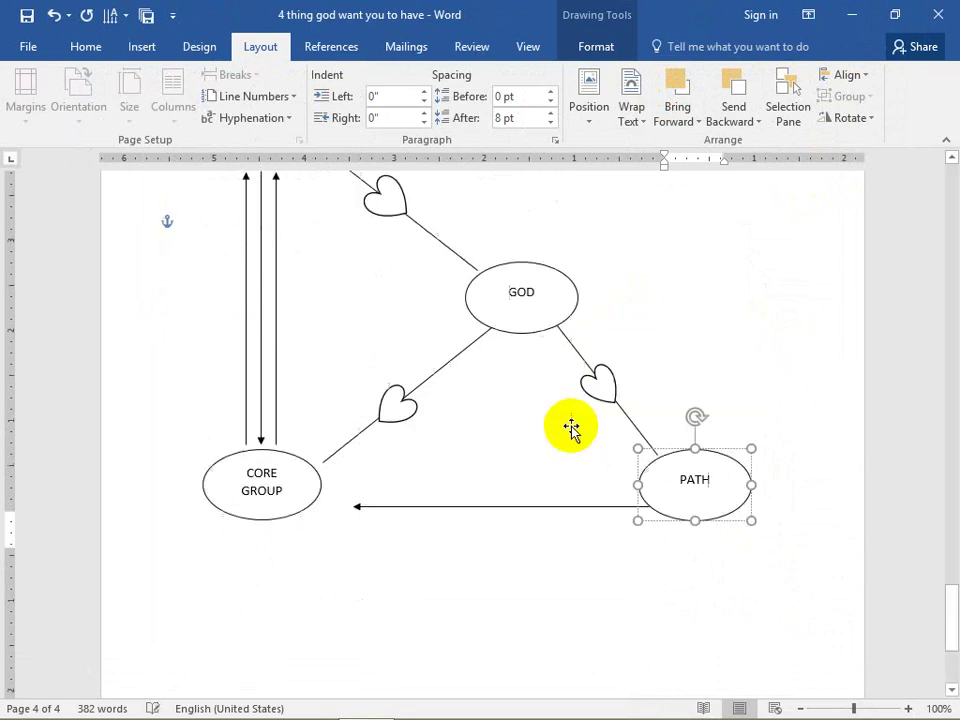
{"action": "left_click", "coordinate": [376, 398]}
{"action": "scroll", "coordinate": [362, 358], "scroll_direction": "down", "scroll_amount": 1}
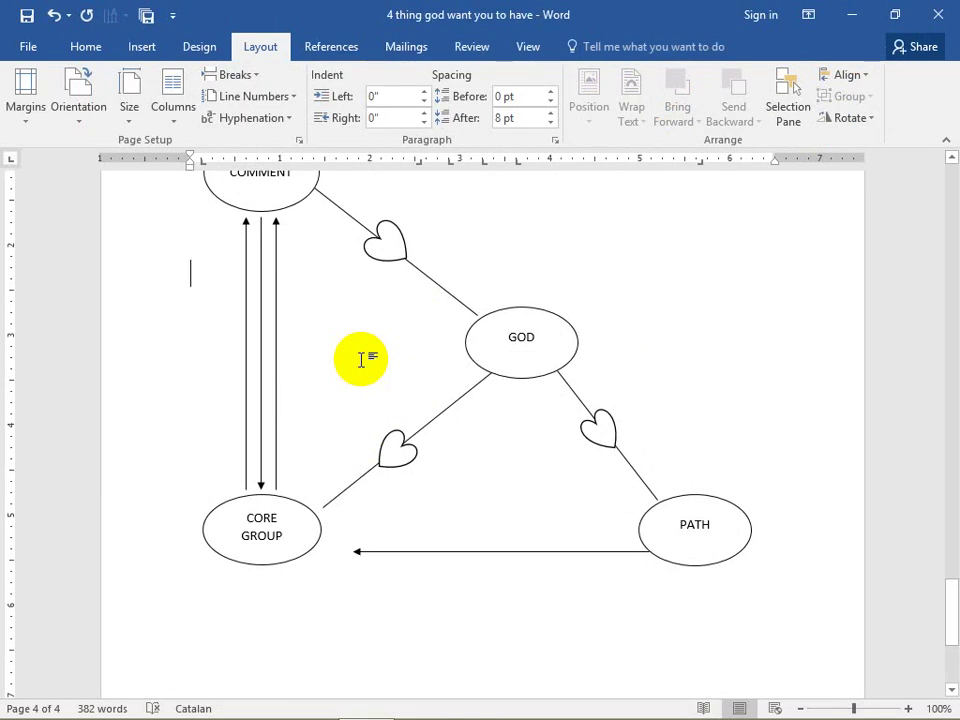
Step: Draw a small text box beside the arrows below COMMENT and widen it to 1.06"
{"action": "left_click", "coordinate": [143, 47]}
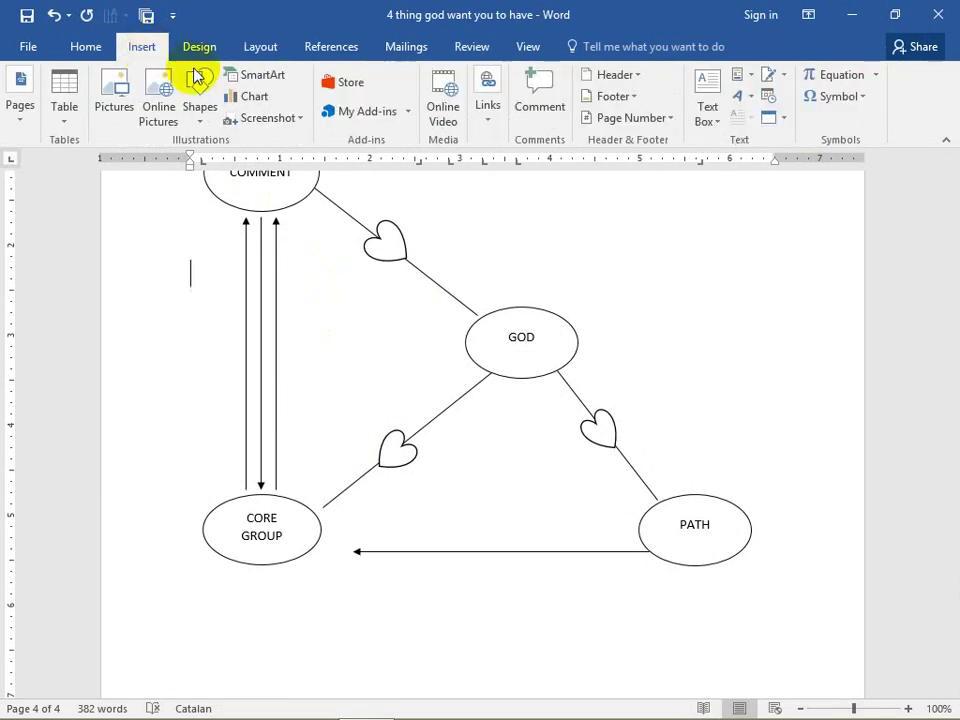
{"action": "left_click", "coordinate": [202, 118]}
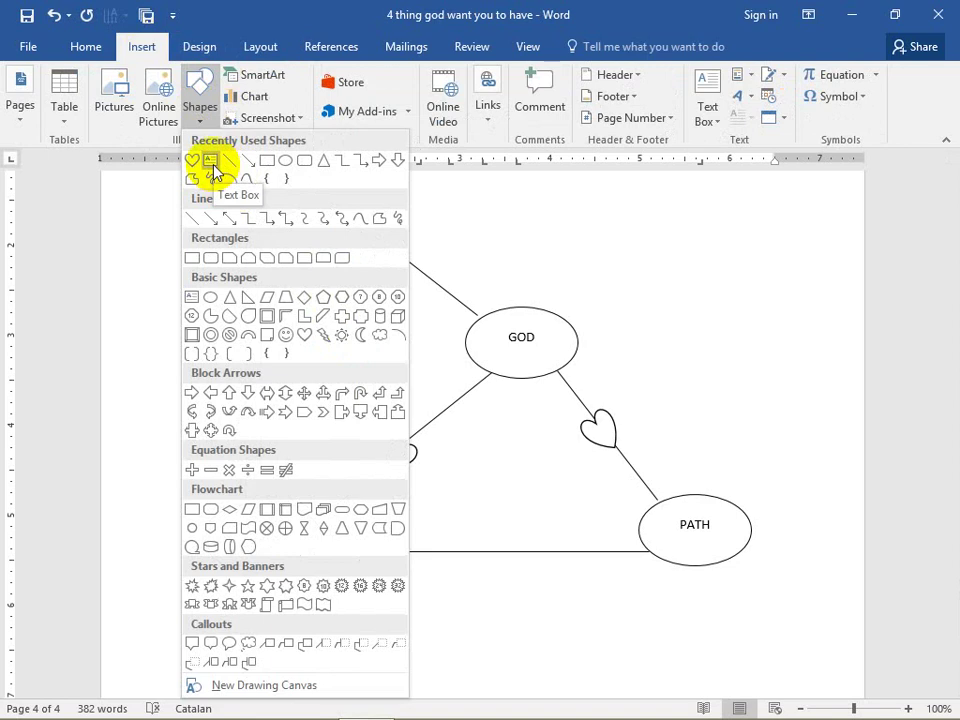
{"action": "left_click", "coordinate": [212, 160]}
{"action": "mouse_move", "coordinate": [273, 312]}
{"action": "left_mouse_down"}
{"action": "mouse_move", "coordinate": [300, 360]}
{"action": "mouse_move", "coordinate": [354, 385]}
{"action": "left_mouse_up"}
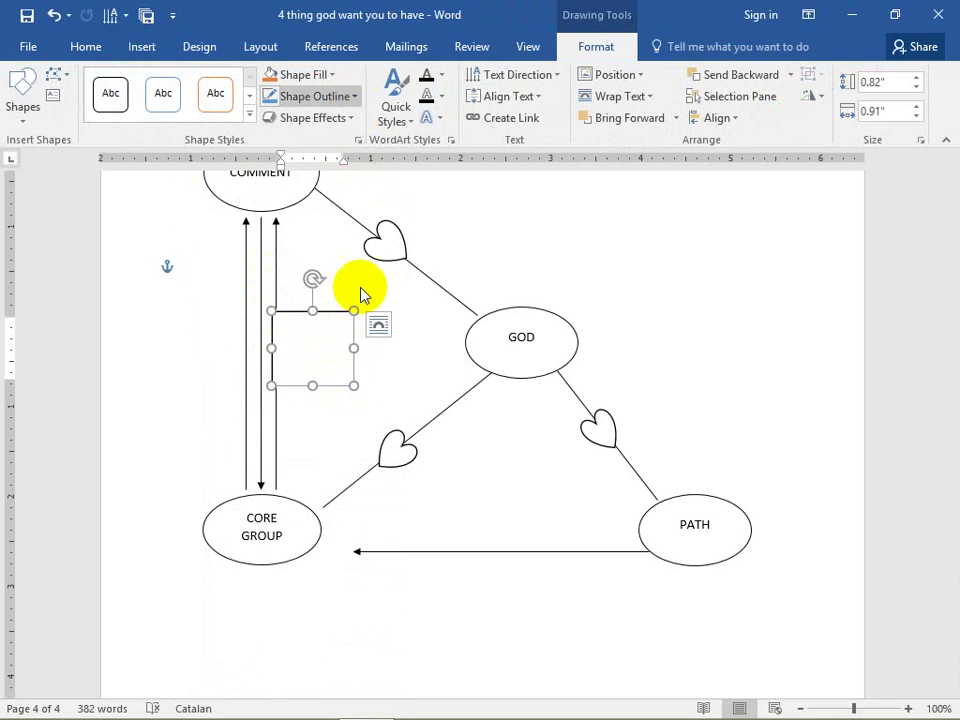
{"action": "left_click_drag", "start_coordinate": [354, 348], "coordinate": [368, 346]}
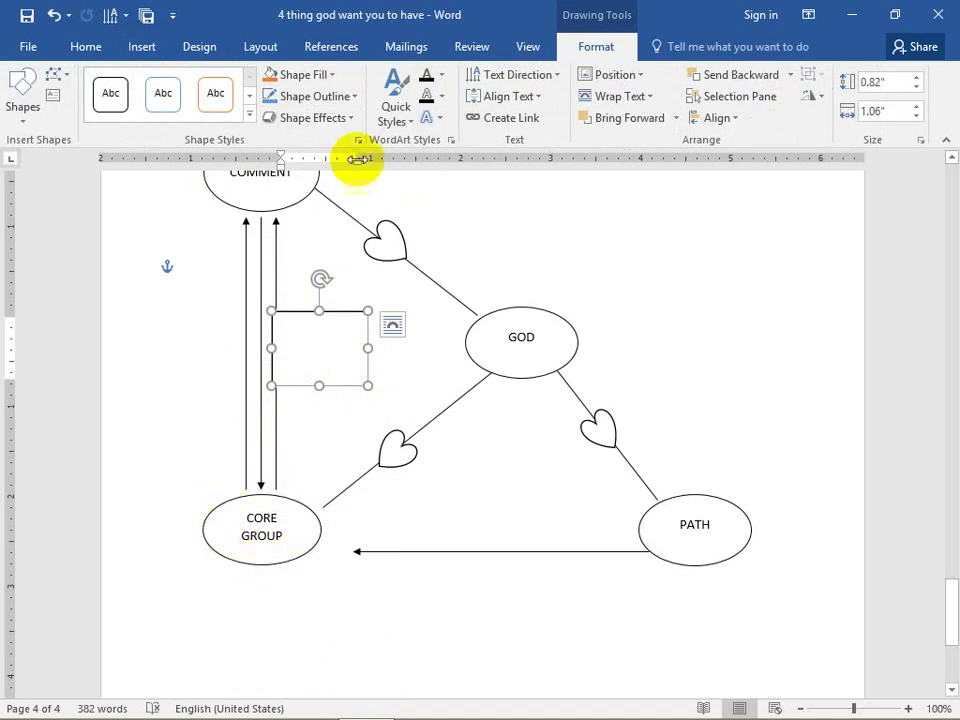
Step: Remove the text box's outline and place the caret inside it for typing
{"action": "left_click", "coordinate": [353, 97]}
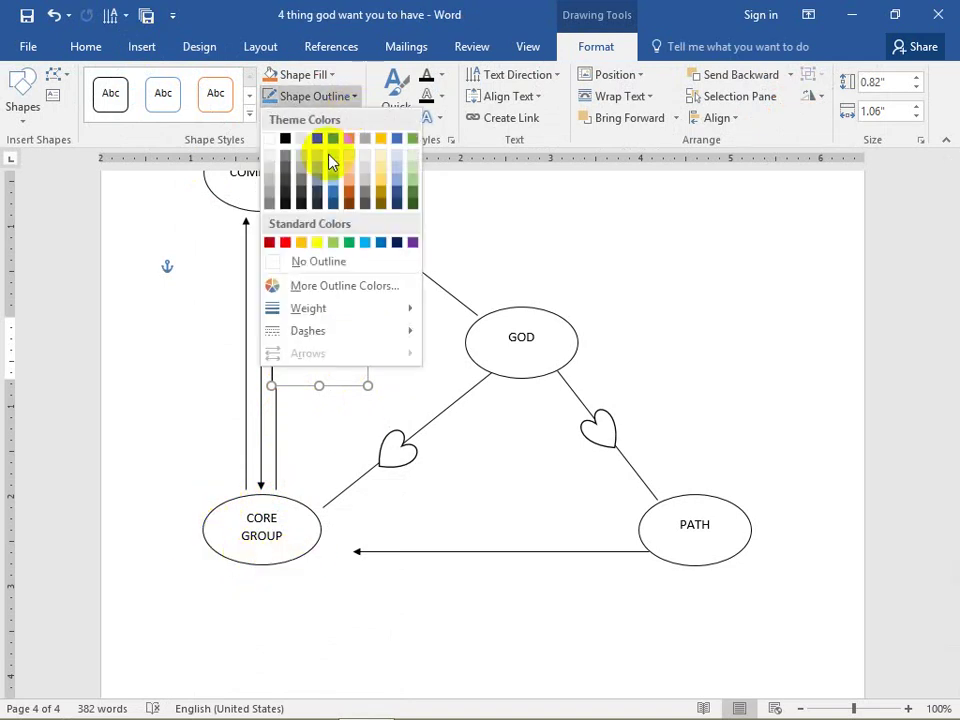
{"action": "left_click", "coordinate": [302, 261]}
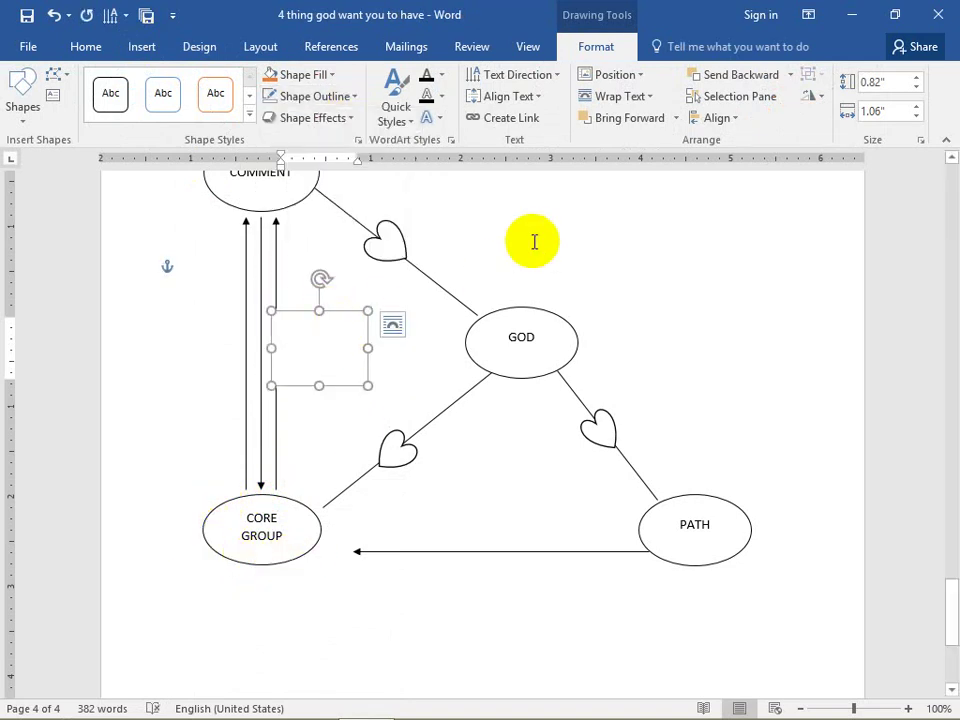
{"action": "left_click", "coordinate": [279, 336]}
{"action": "left_click", "coordinate": [318, 325]}
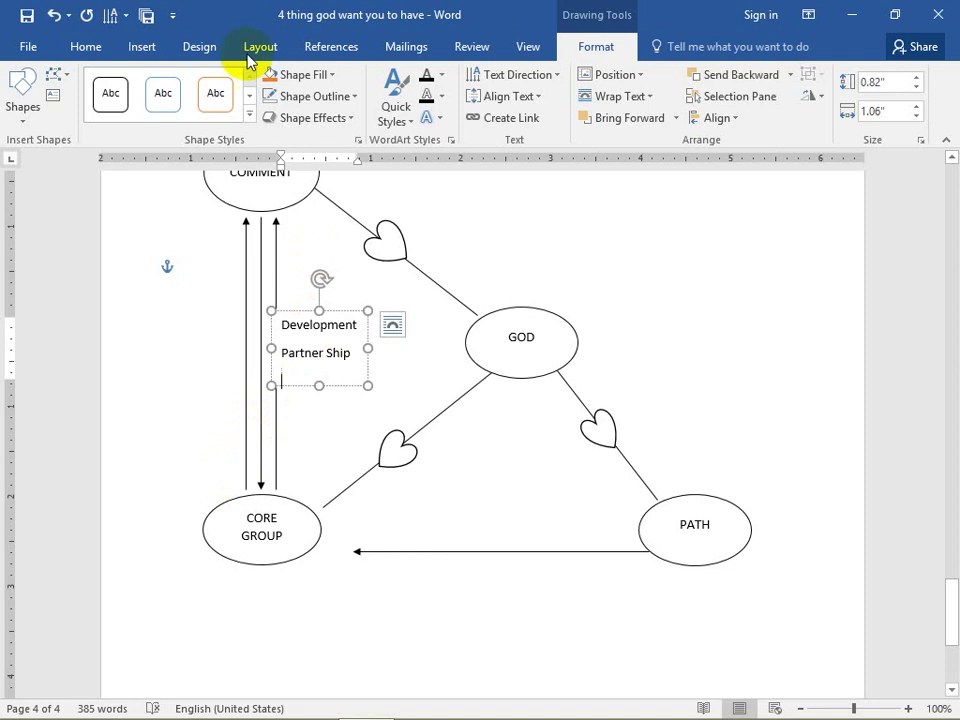
Step: Draw another tall text box left of the arrows and place the caret in it
{"action": "left_click", "coordinate": [22, 104]}
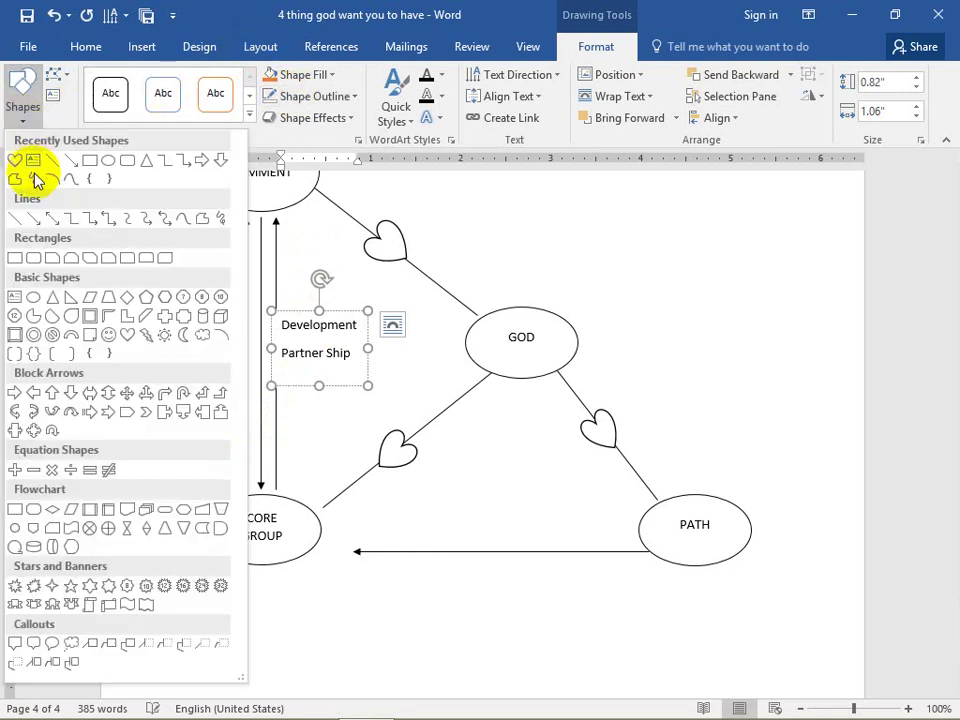
{"action": "left_click", "coordinate": [34, 165]}
{"action": "left_click_drag", "start_coordinate": [139, 211], "coordinate": [219, 381]}
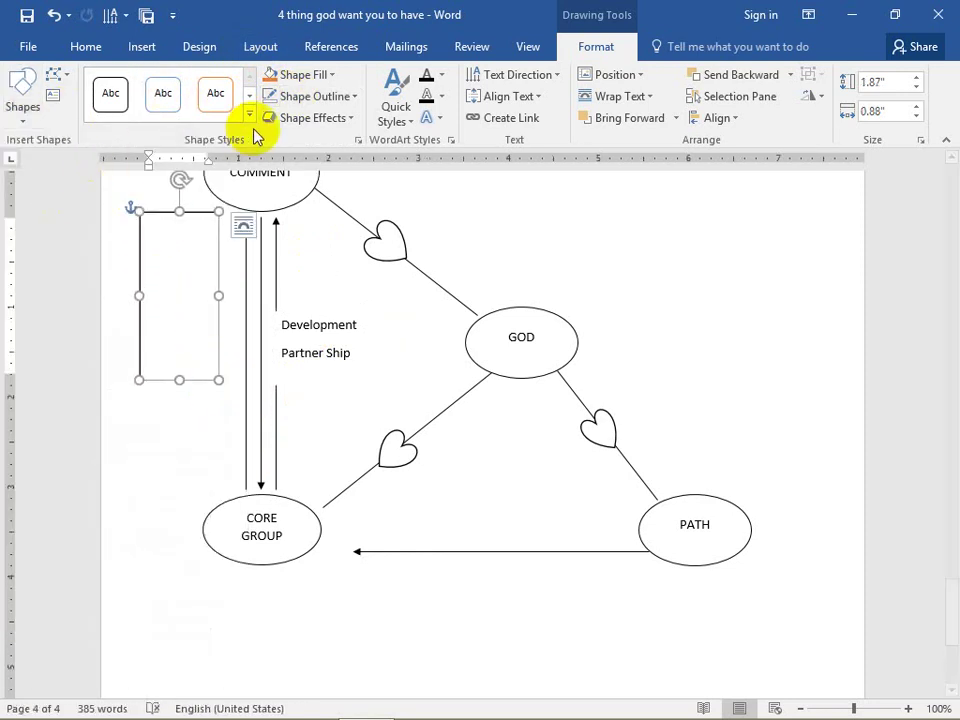
{"action": "left_click", "coordinate": [165, 226]}
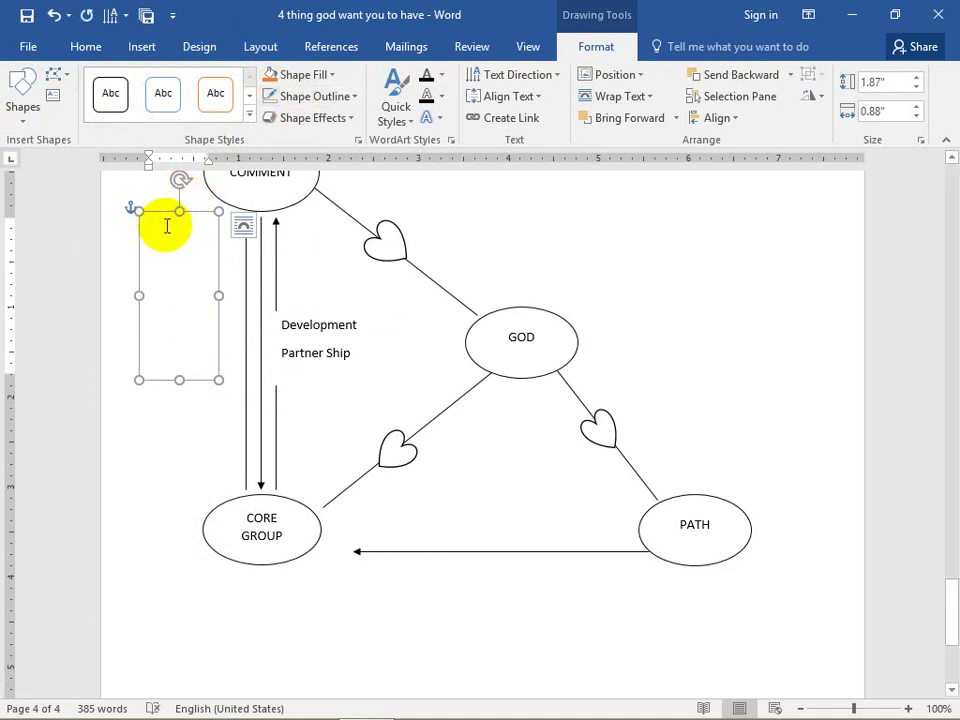
Step: Type 1.Model, Empower and Work in the box, then shorten it to fit
{"action": "type", "text": "2"}
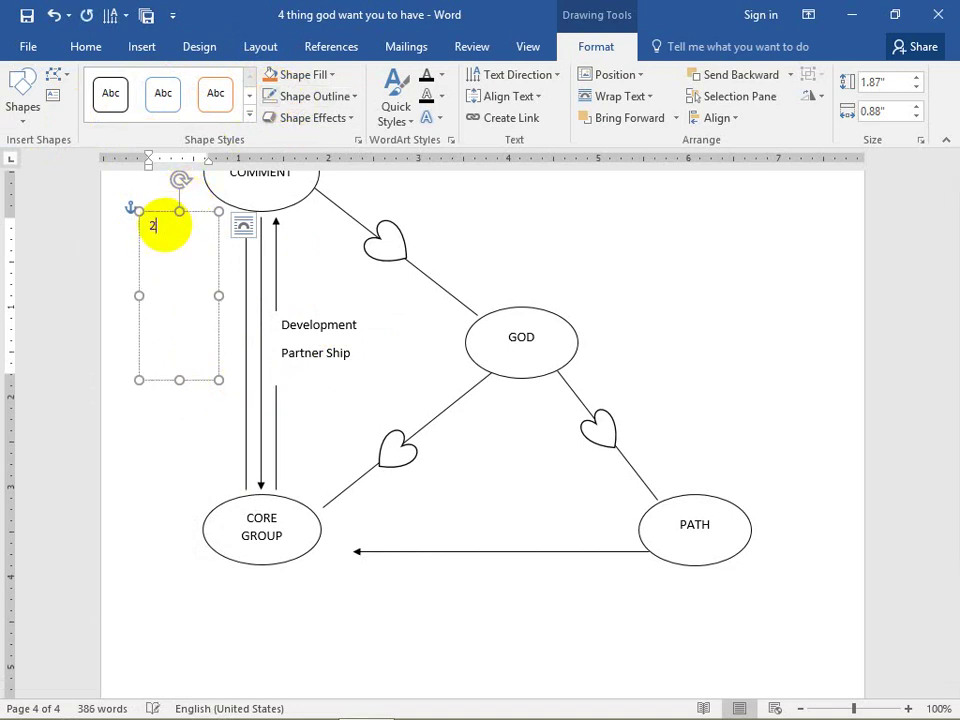
{"action": "key", "text": "BackSpace"}
{"action": "type", "text": "1"}
{"action": "type", "text": ".Mode"}
{"action": "type", "text": "l"}
{"action": "key", "text": "Return"}
{"action": "type", "text": "E"}
{"action": "type", "text": "mpo"}
{"action": "type", "text": "wer "}
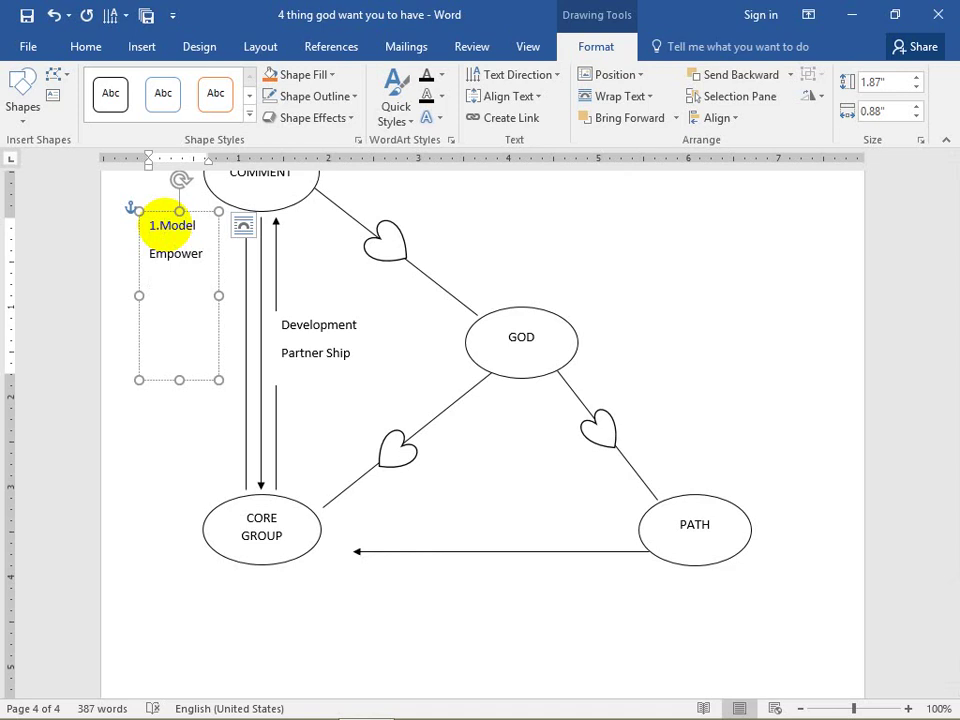
{"action": "type", "text": "Work"}
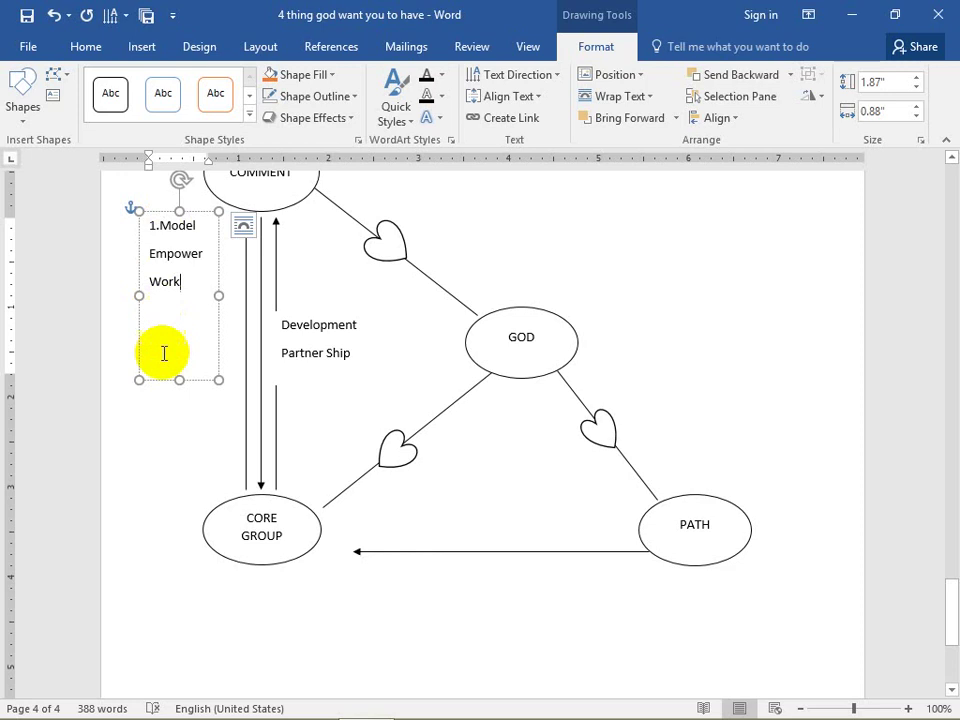
{"action": "left_click_drag", "start_coordinate": [179, 379], "coordinate": [180, 327]}
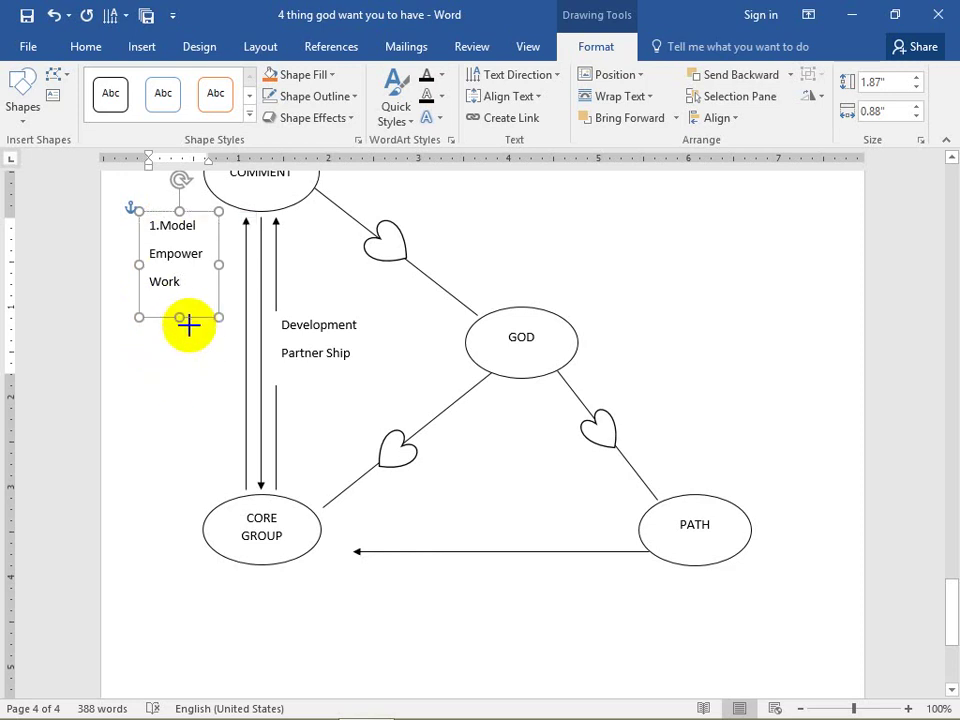
{"action": "left_click", "coordinate": [189, 349]}
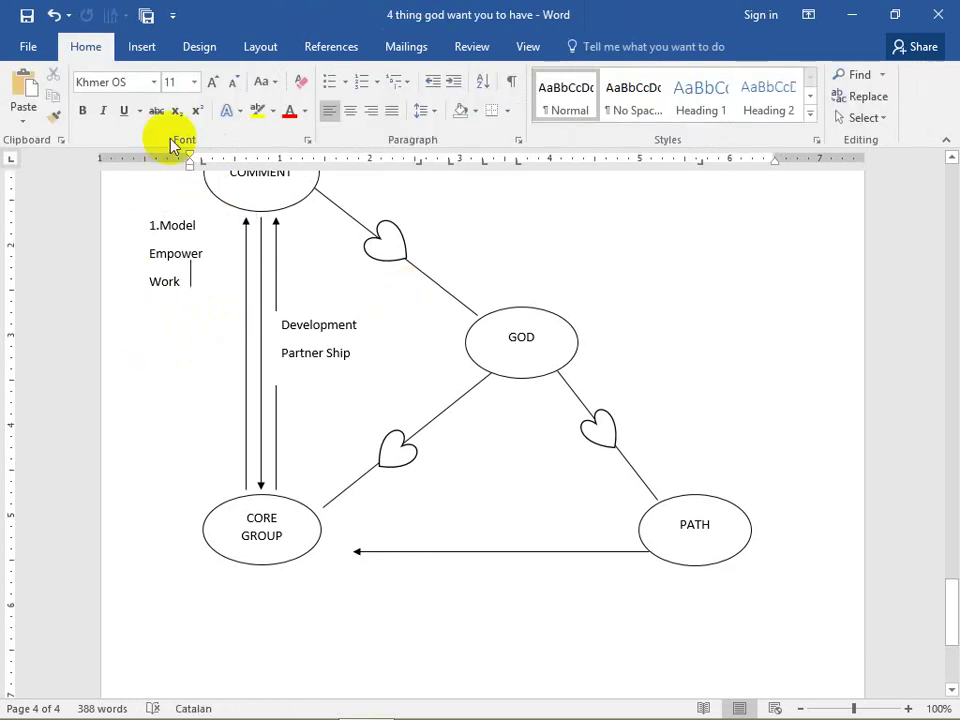
Step: Draw a new text box over the COMMENT–GOD heart line
{"action": "left_click", "coordinate": [143, 50]}
{"action": "left_click", "coordinate": [17, 118]}
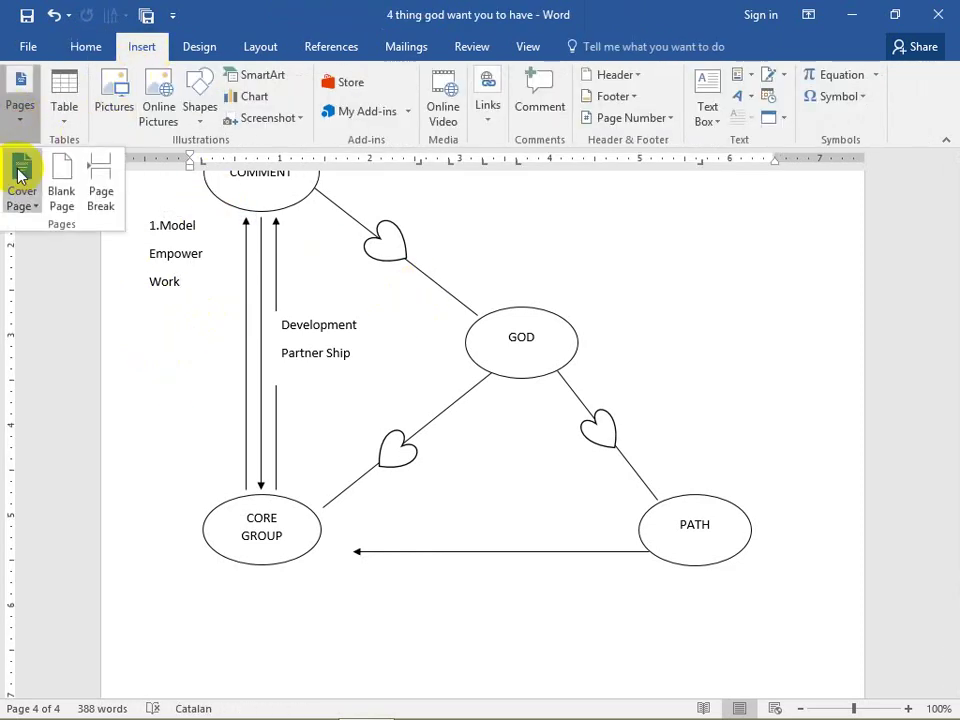
{"action": "left_click", "coordinate": [200, 118]}
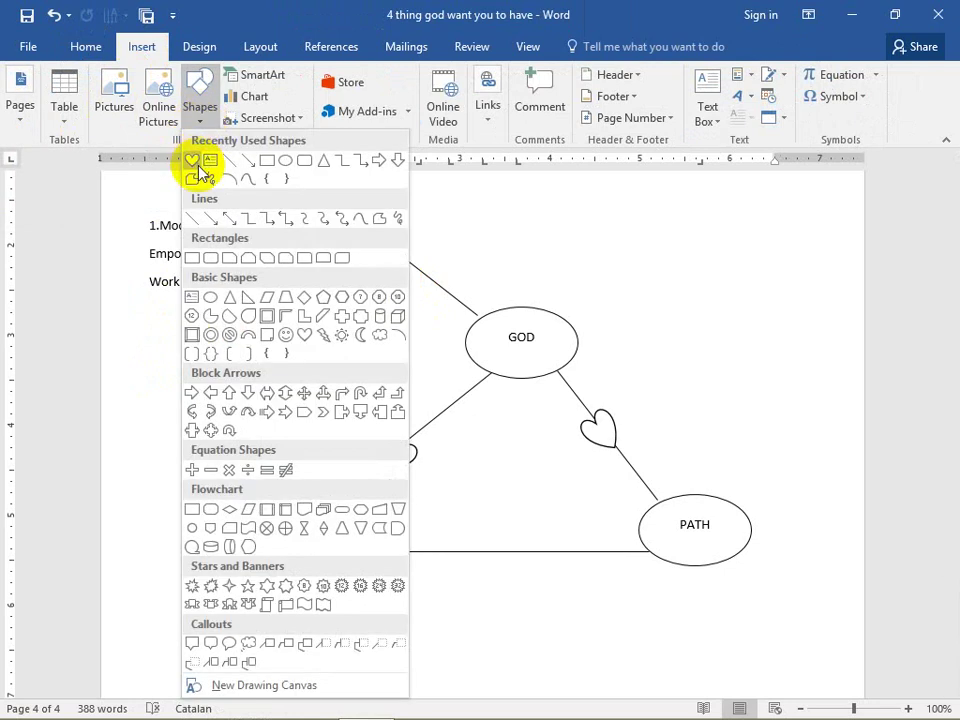
{"action": "left_click", "coordinate": [196, 164]}
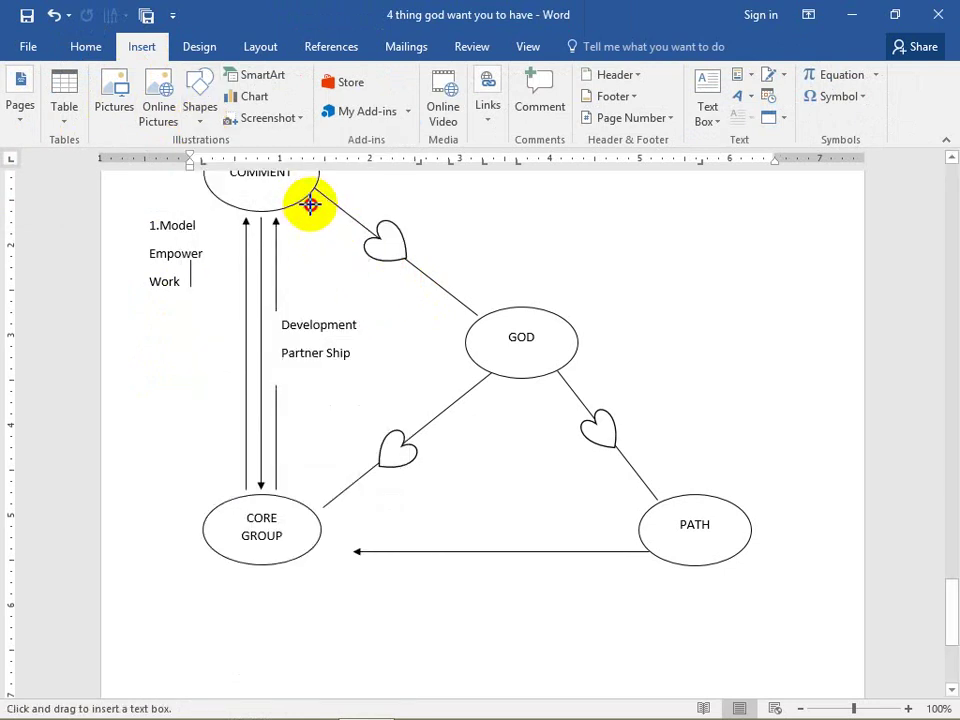
{"action": "left_click_drag", "start_coordinate": [306, 199], "coordinate": [473, 308]}
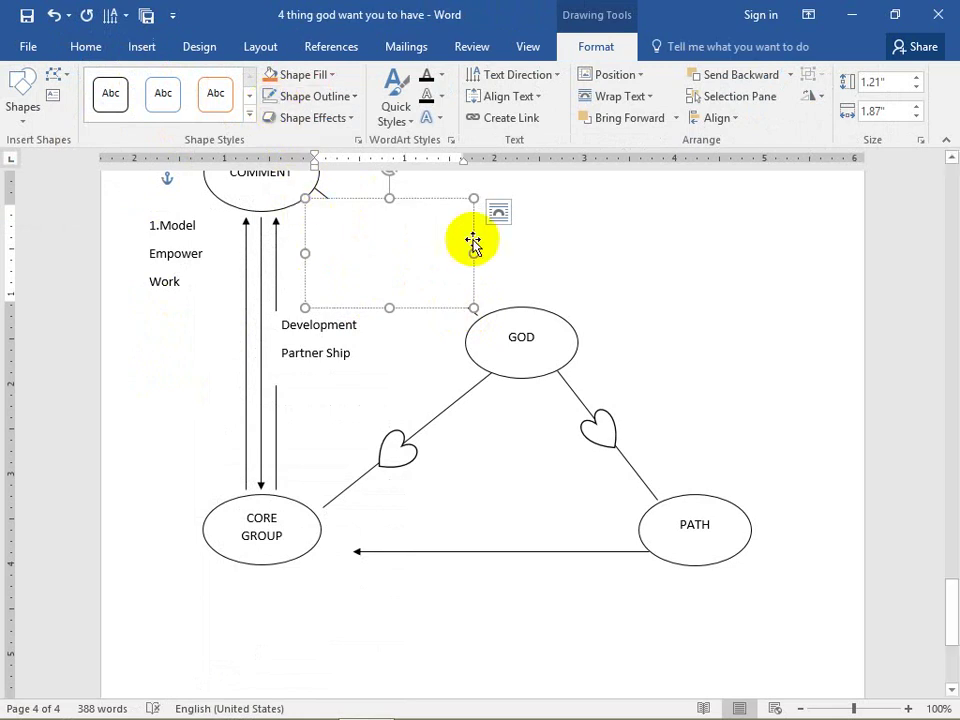
Step: Set the text box to No Fill and widen it slightly to the left
{"action": "left_click", "coordinate": [334, 76]}
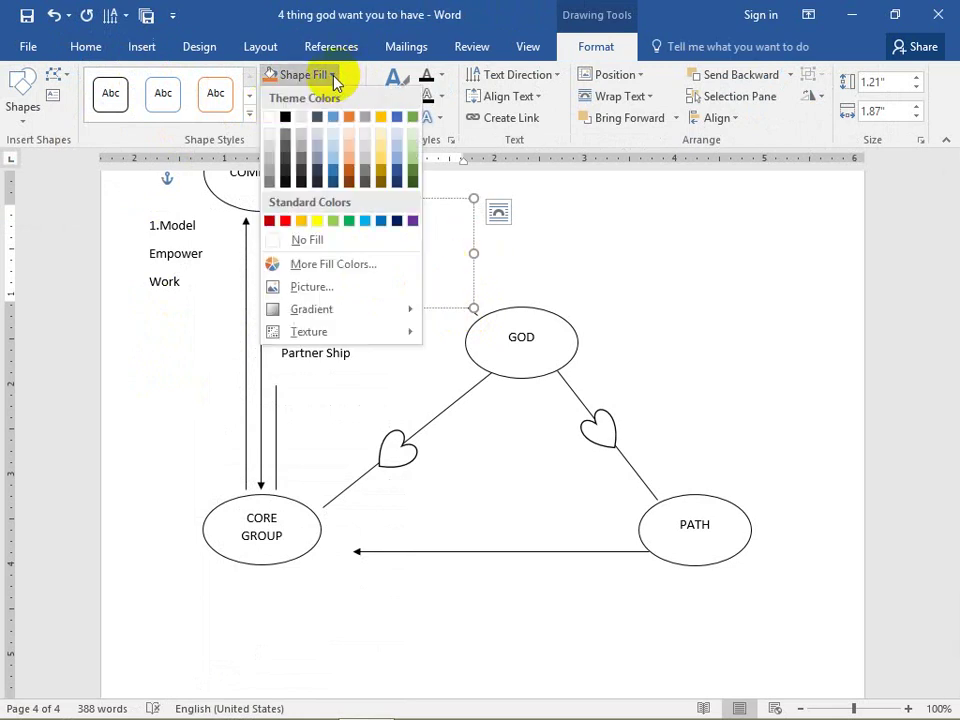
{"action": "left_click", "coordinate": [275, 239]}
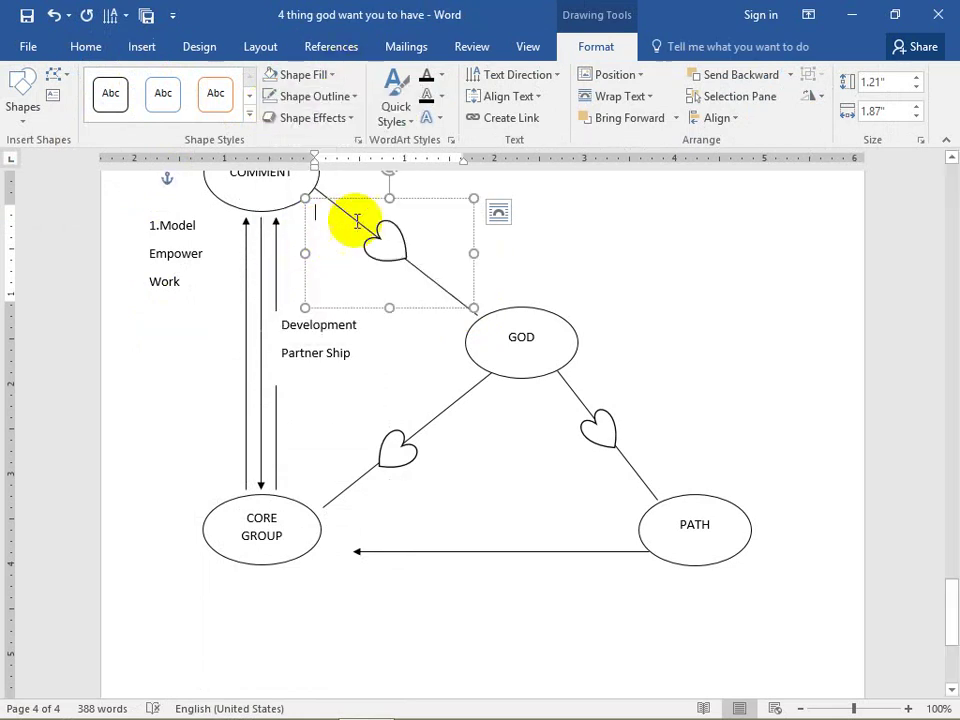
{"action": "left_click", "coordinate": [318, 76]}
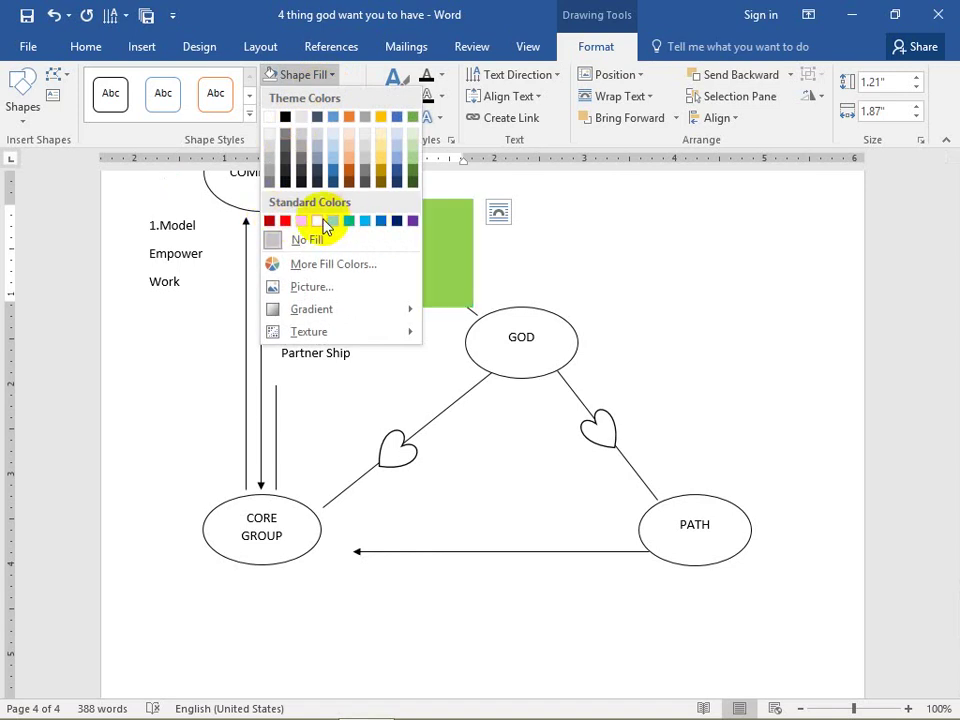
{"action": "left_click", "coordinate": [334, 221]}
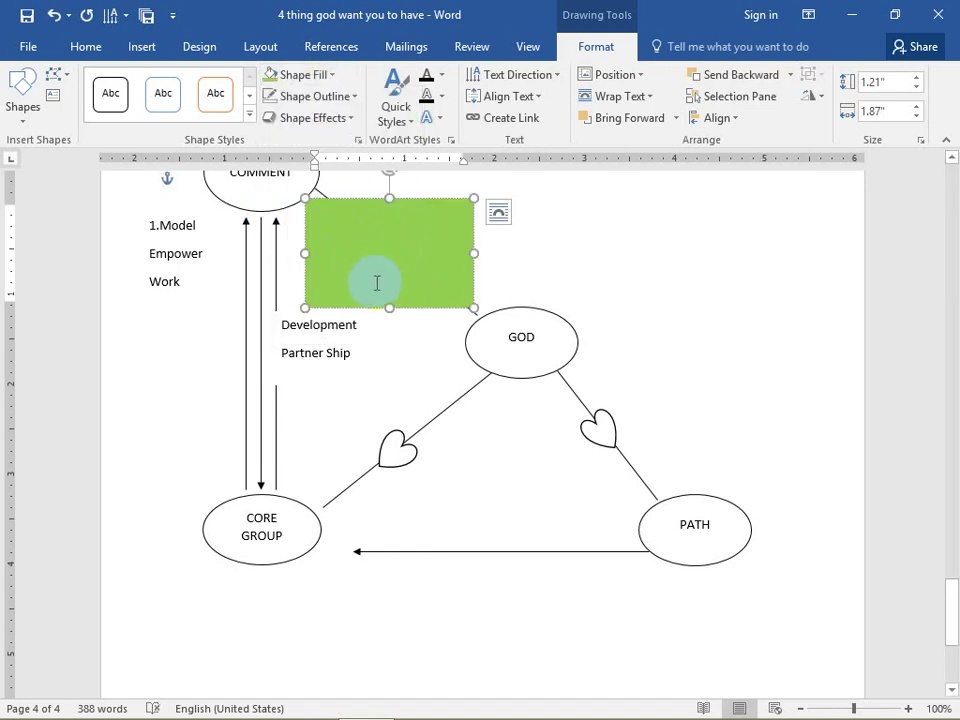
{"action": "left_click", "coordinate": [314, 80]}
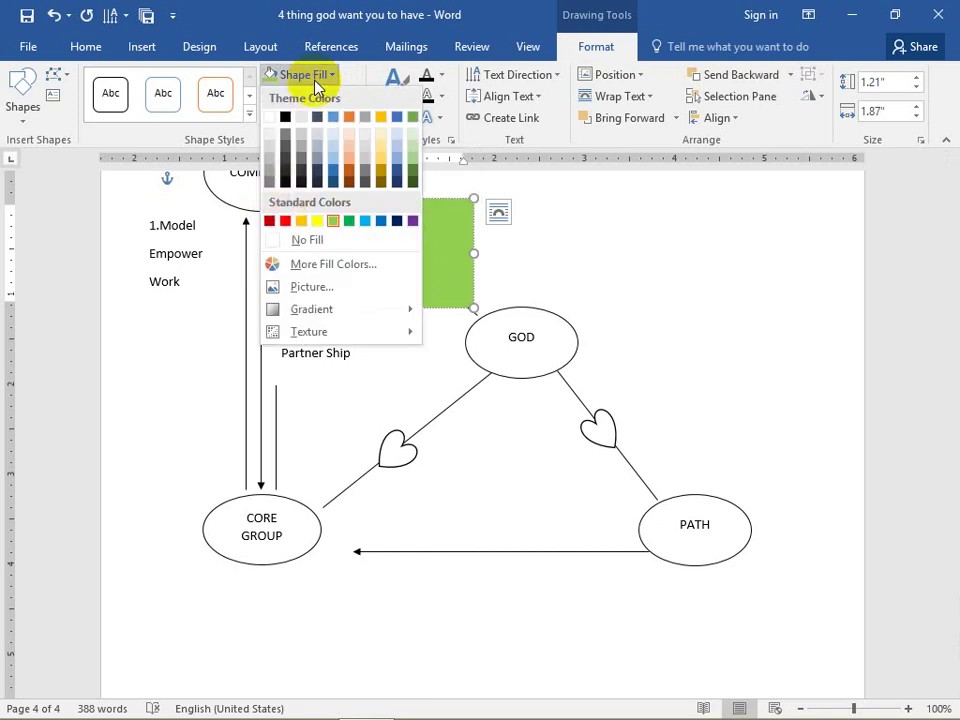
{"action": "left_click", "coordinate": [283, 241]}
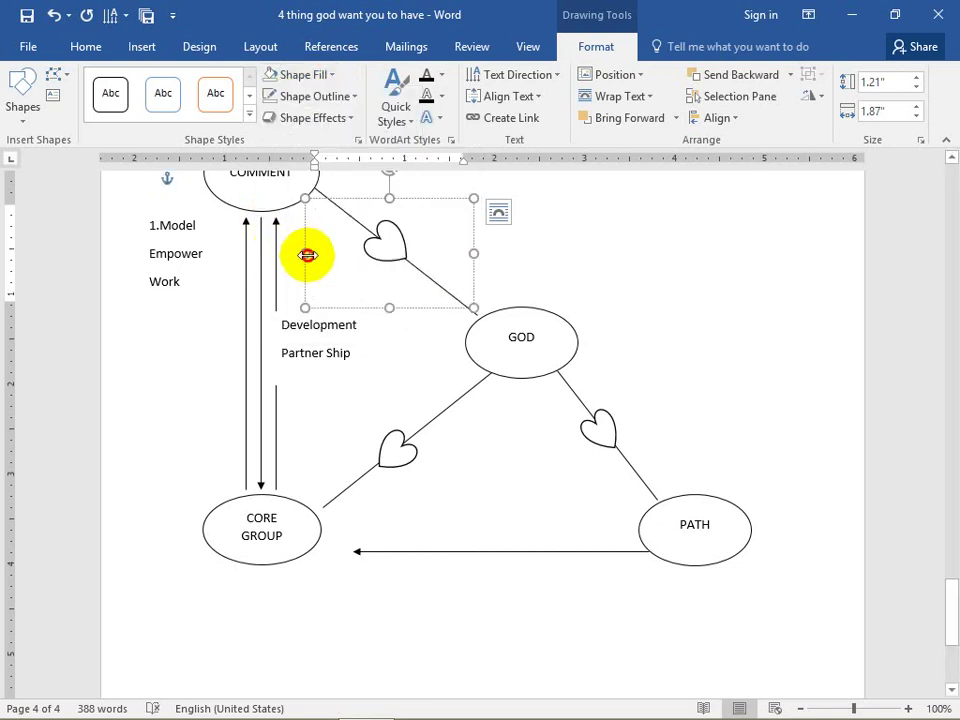
{"action": "left_click_drag", "start_coordinate": [300, 268], "coordinate": [325, 315]}
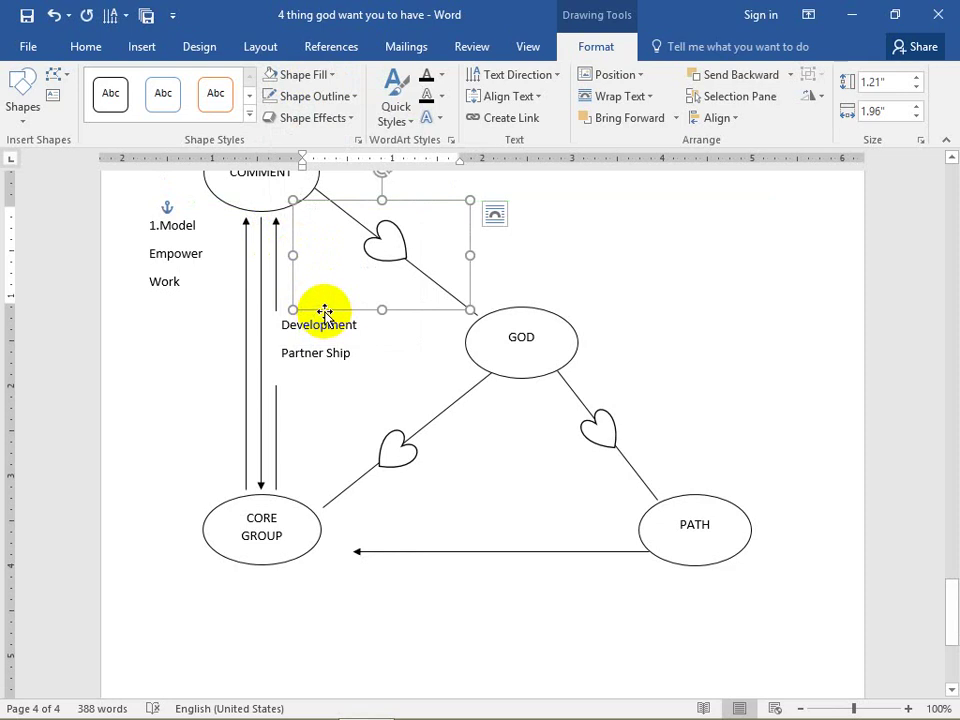
Step: Type Praise, Transform, Pray, Bless and Obey in two columns in the box
{"action": "type", "text": "P"}
{"action": "type", "text": "e"}
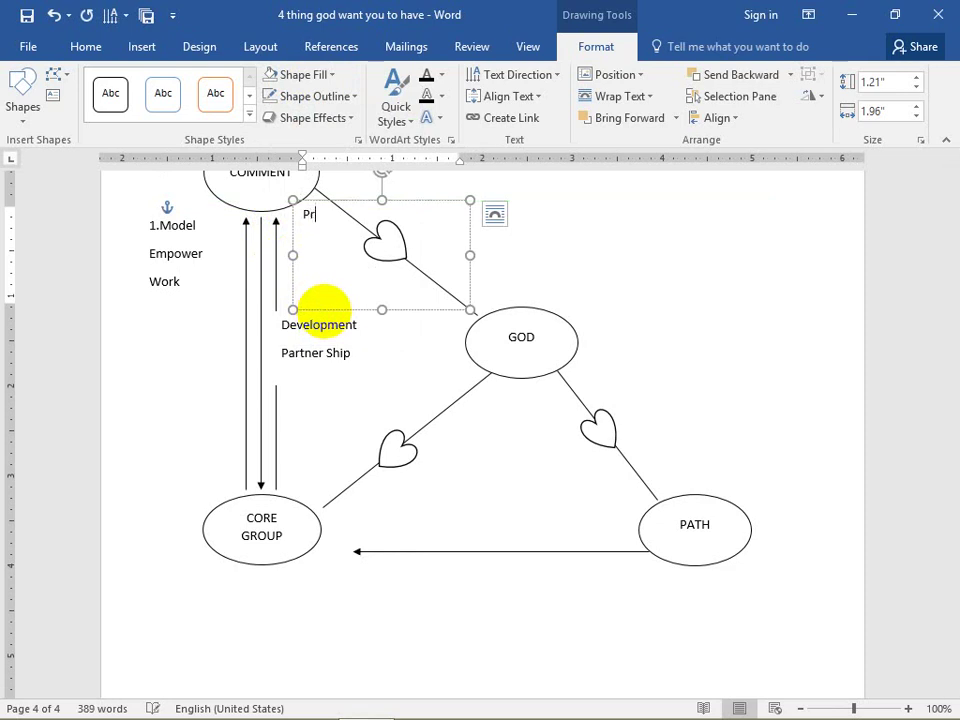
{"action": "type", "text": "aise"}
{"action": "type", "text": "                   Tra"}
{"action": "type", "text": "nsf"}
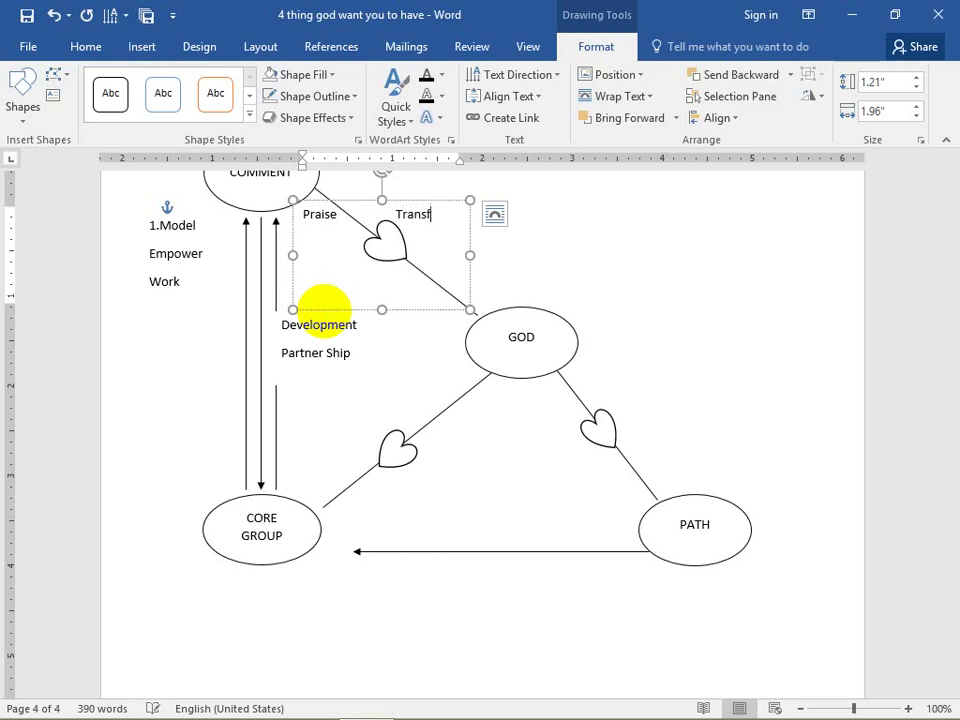
{"action": "type", "text": "orm"}
{"action": "type", "text": "Pa"}
{"action": "key", "text": "BackSpace"}
{"action": "type", "text": "r"}
{"action": "type", "text": "ay"}
{"action": "key", "text": "Tab"}
{"action": "key", "text": "Tab"}
{"action": "type", "text": "Bless "}
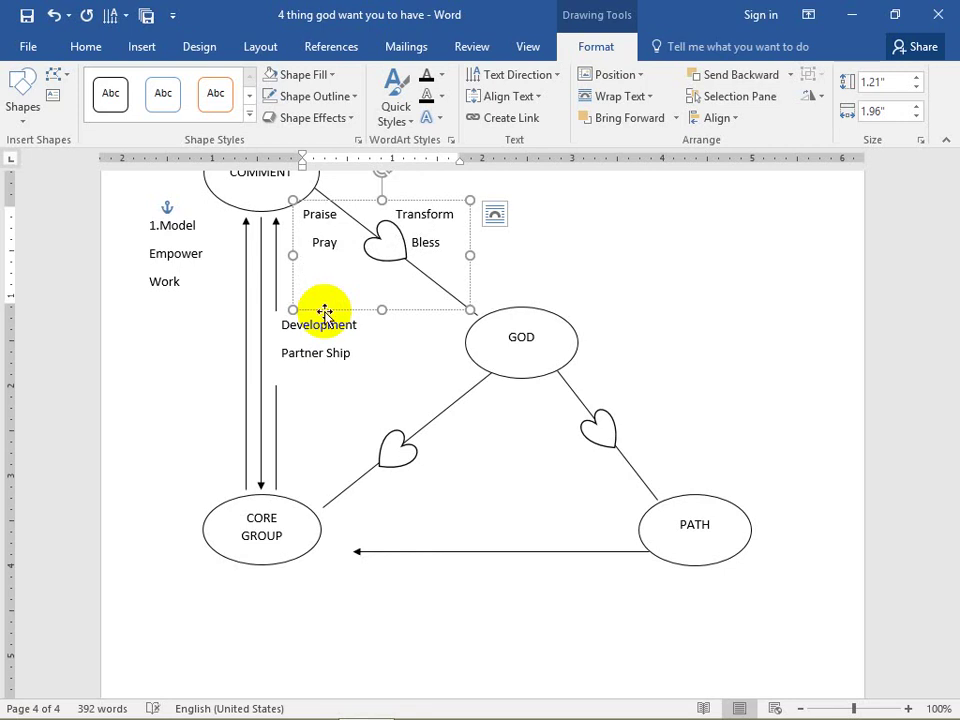
{"action": "type", "text": "          Obey"}
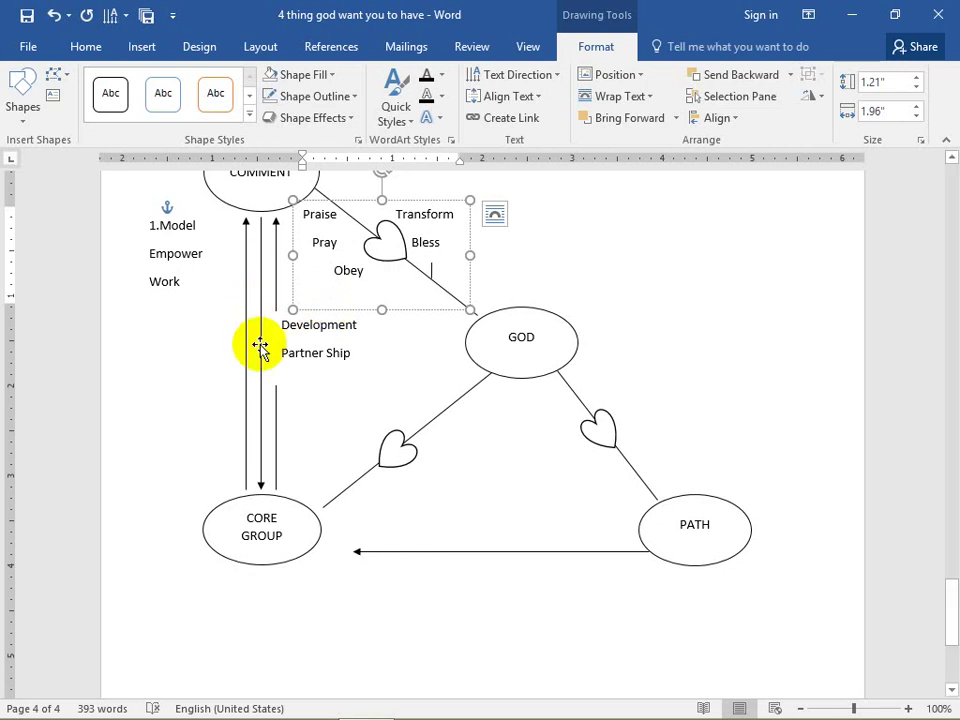
Step: Scroll through the page to review the diagram and deselect the text box
{"action": "scroll", "coordinate": [437, 506], "scroll_direction": "down", "scroll_amount": 1}
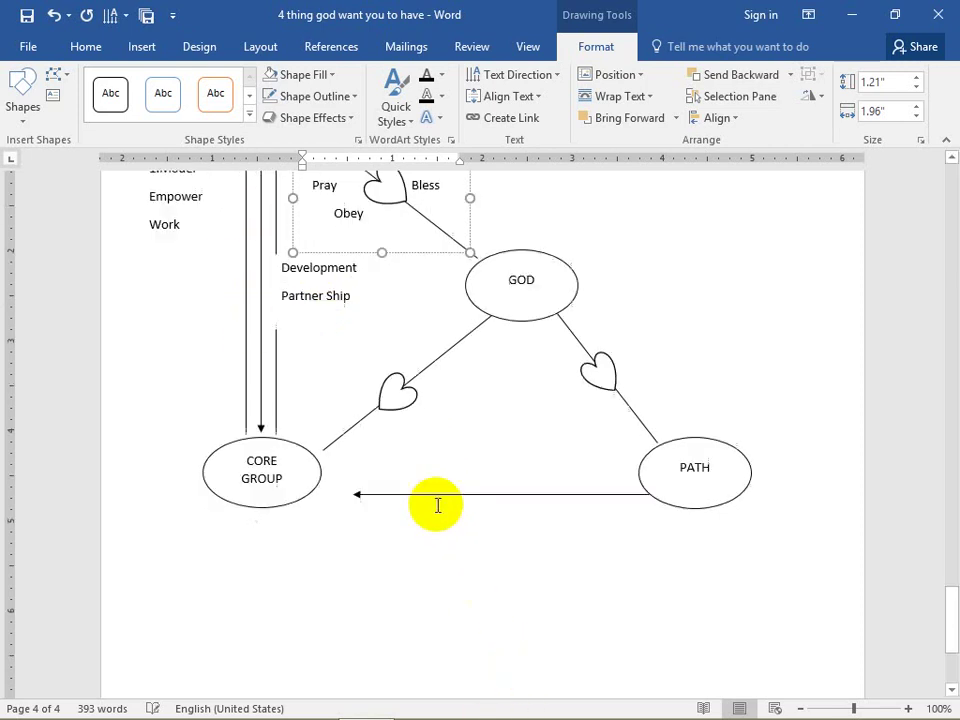
{"action": "scroll", "coordinate": [426, 570], "scroll_direction": "down", "scroll_amount": 3}
{"action": "scroll", "coordinate": [420, 599], "scroll_direction": "down", "scroll_amount": 2}
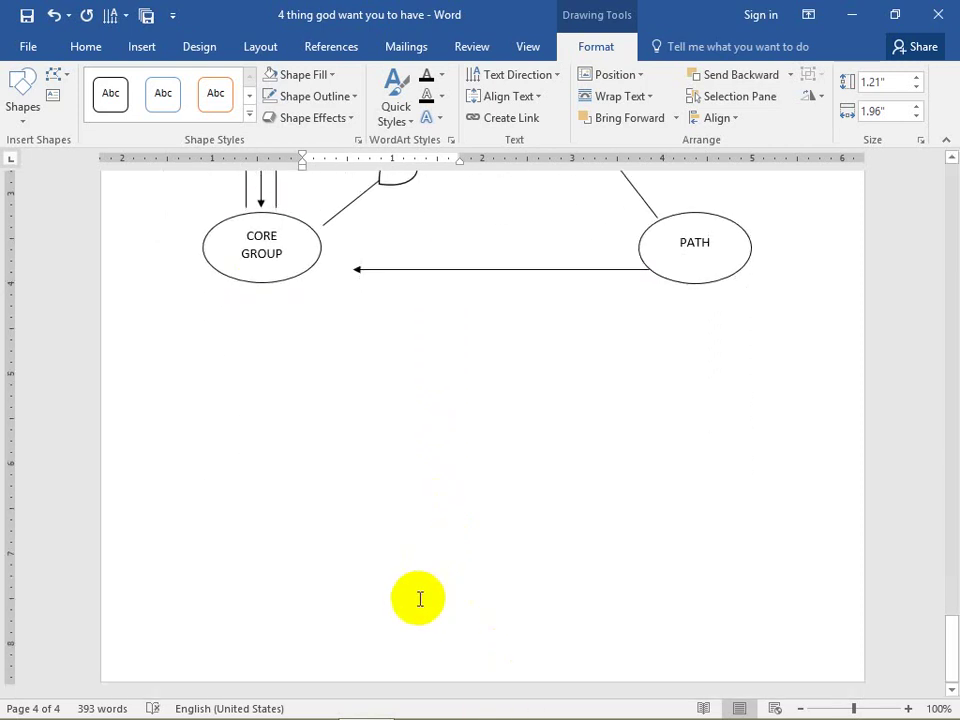
{"action": "scroll", "coordinate": [421, 598], "scroll_direction": "up", "scroll_amount": 3}
{"action": "scroll", "coordinate": [445, 565], "scroll_direction": "up", "scroll_amount": 4}
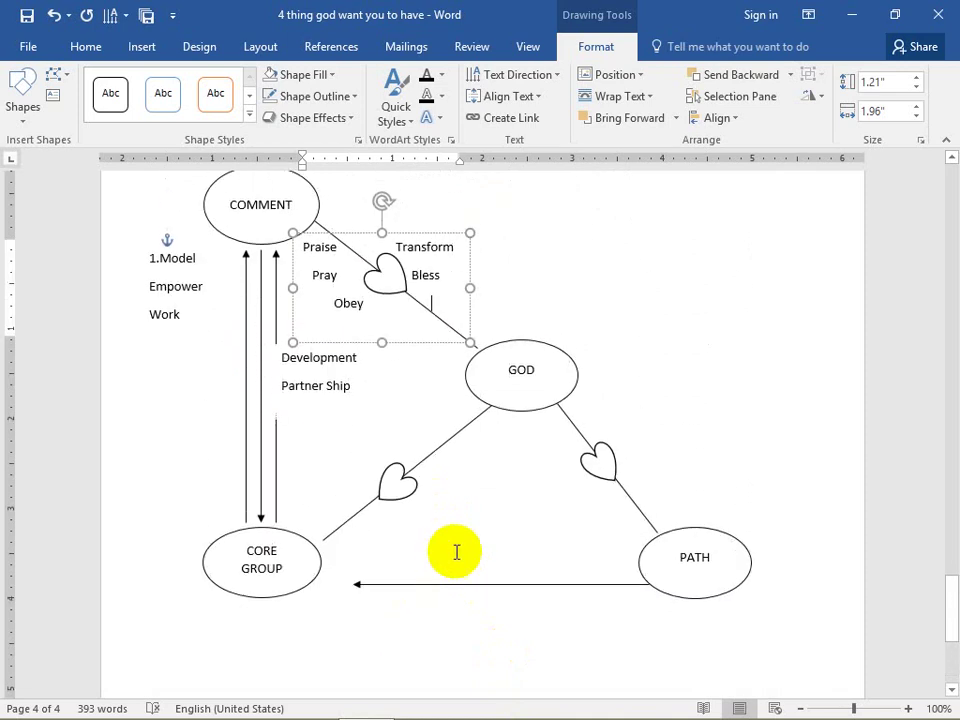
{"action": "left_click", "coordinate": [473, 482]}
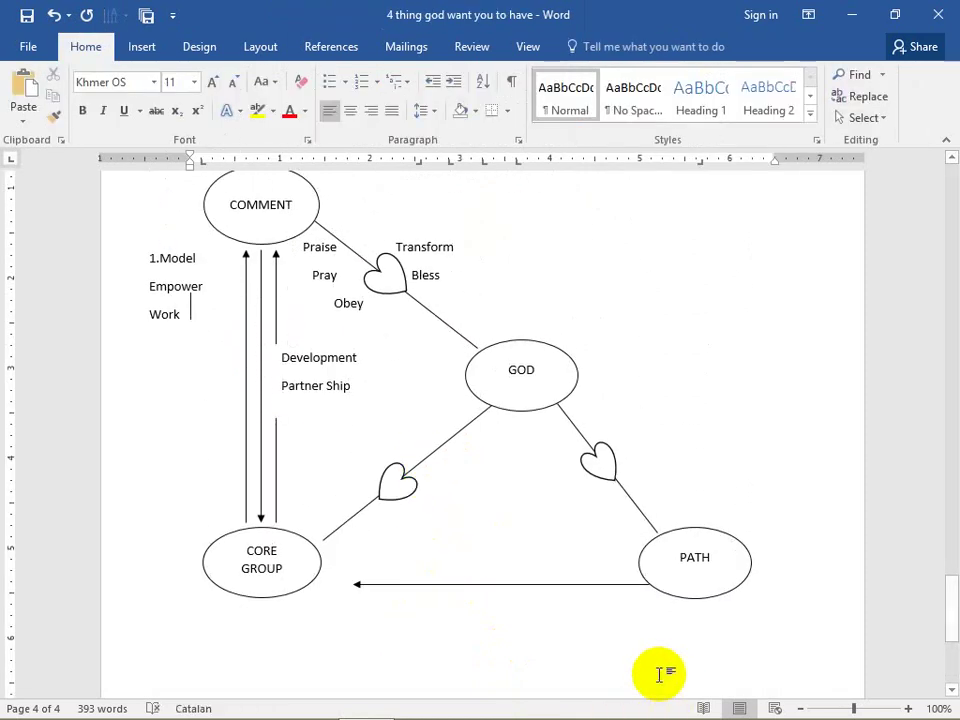
{"action": "scroll", "coordinate": [516, 615], "scroll_direction": "up", "scroll_amount": 4}
{"action": "scroll", "coordinate": [429, 450], "scroll_direction": "down", "scroll_amount": 3}
{"action": "scroll", "coordinate": [538, 564], "scroll_direction": "down", "scroll_amount": 5}
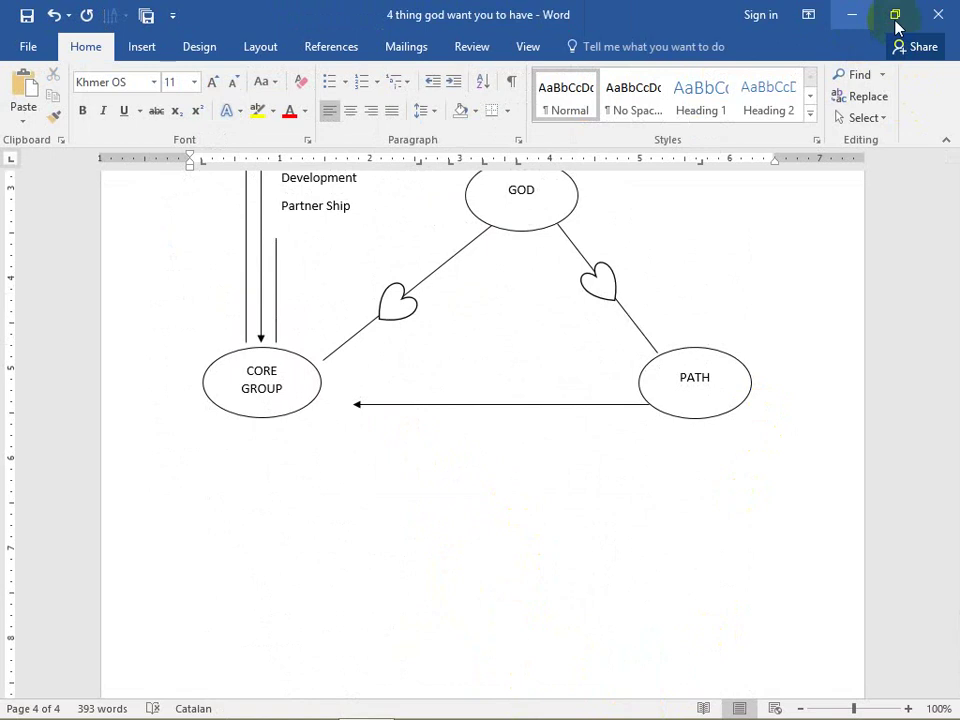
Step: Close Word, saving '4 thing god want you to have' and keeping the clipboard item
{"action": "left_click", "coordinate": [936, 18]}
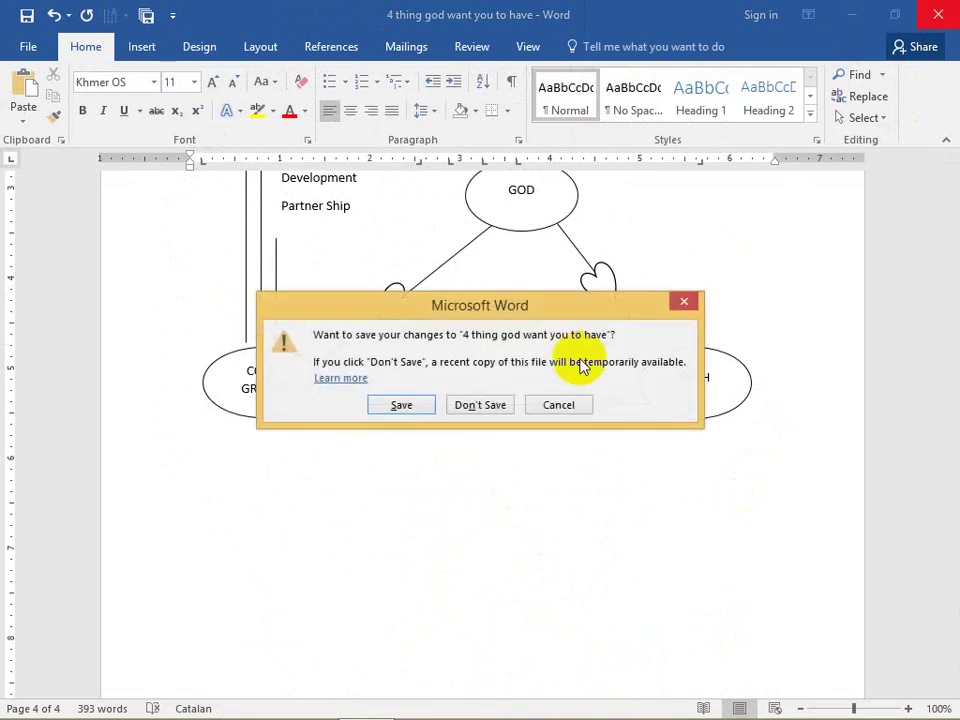
{"action": "left_click", "coordinate": [416, 408]}
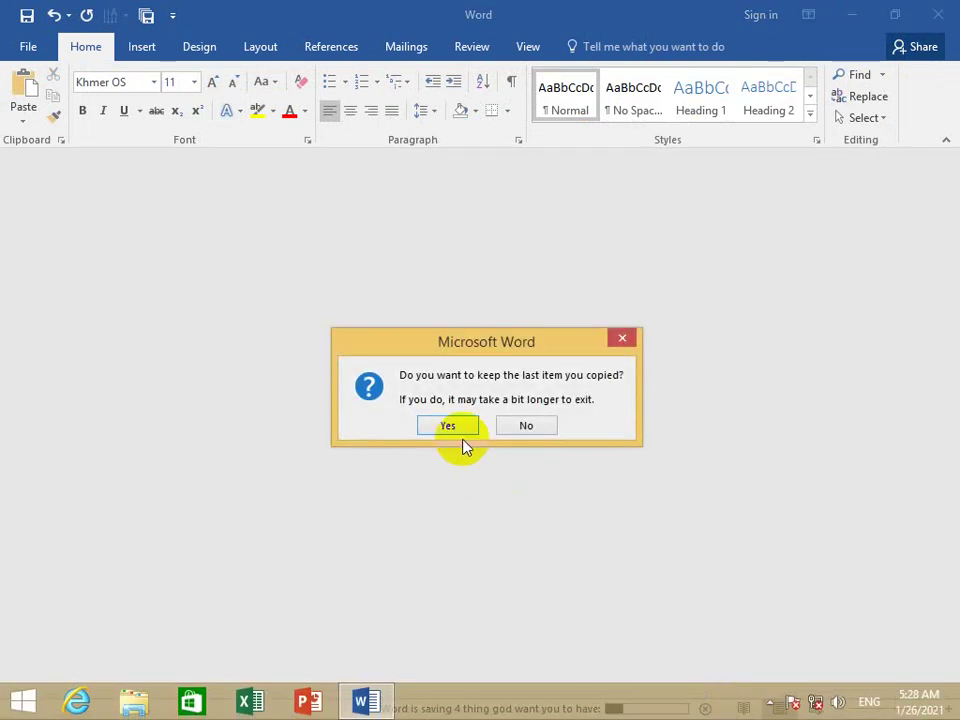
{"action": "left_click", "coordinate": [450, 426]}
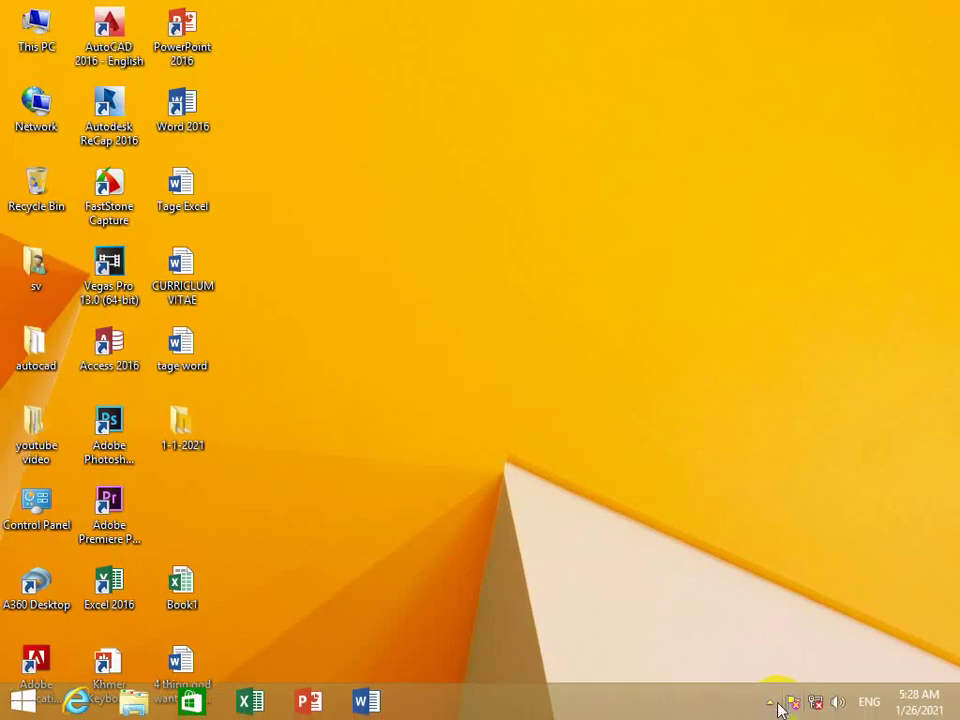